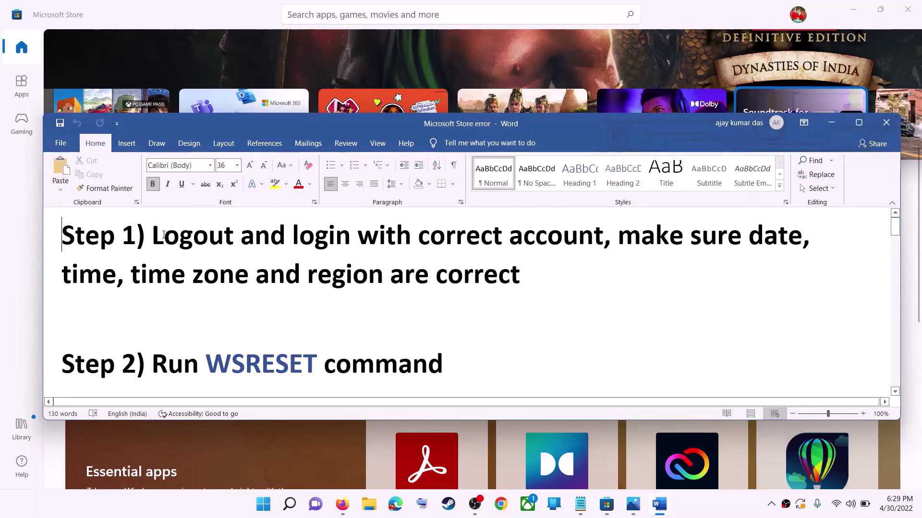
# Step: Sign out of the Microsoft Store and sign back in with the first listed Microsoft account
pyautogui.moveTo(152, 236); pyautogui.dragTo(603, 238)
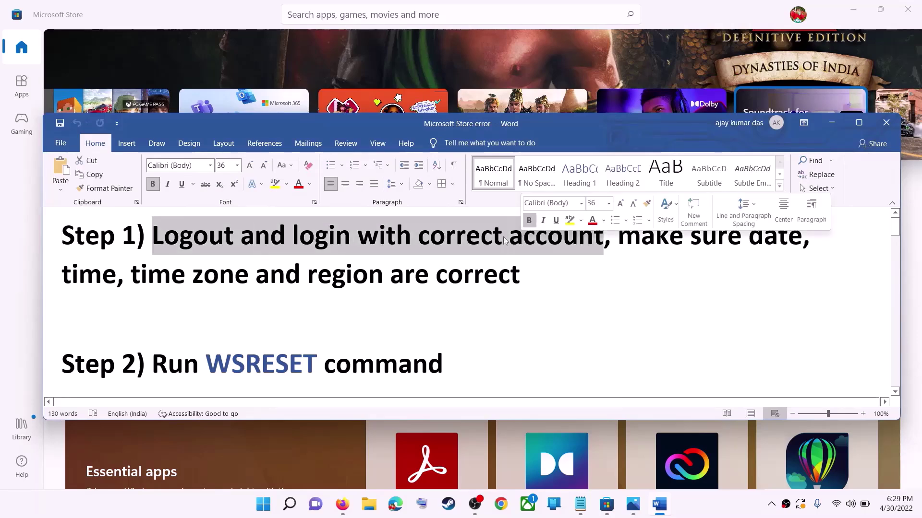
pyautogui.click(833, 127)
pyautogui.scroll(5, 643, 240)
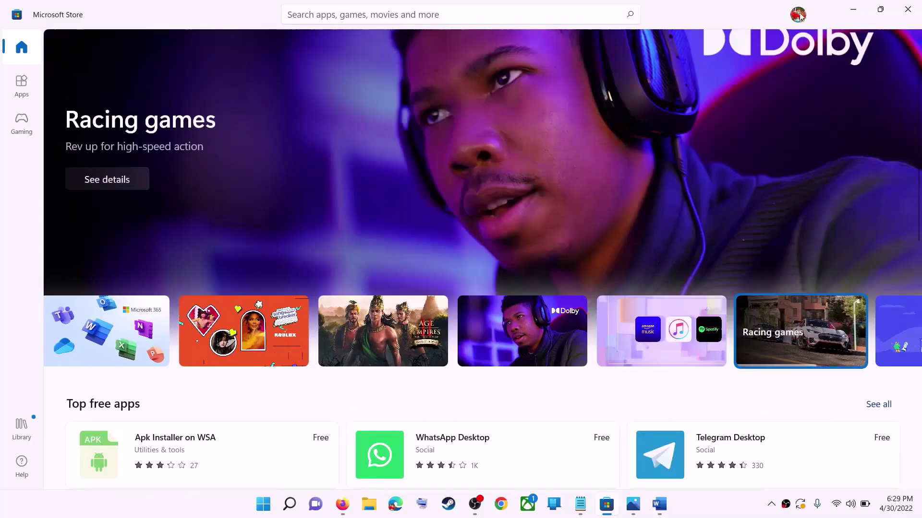
pyautogui.click(799, 17)
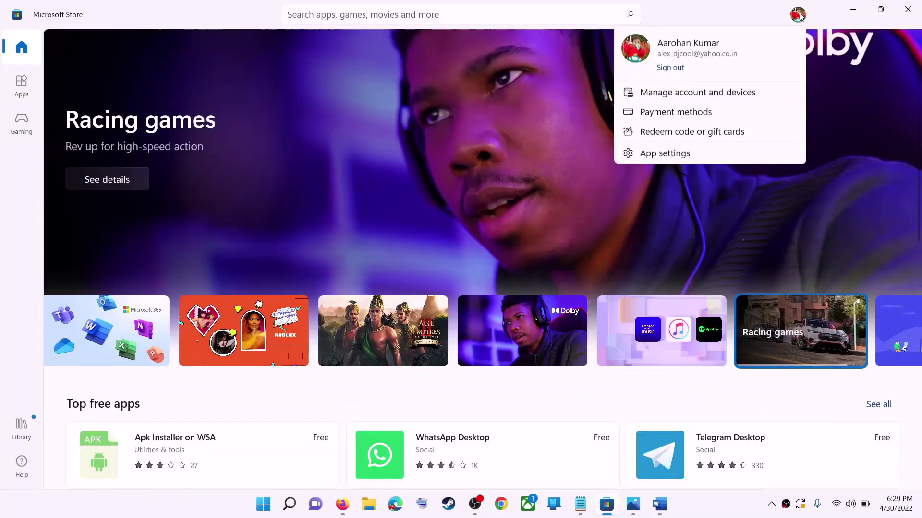
pyautogui.click(658, 72)
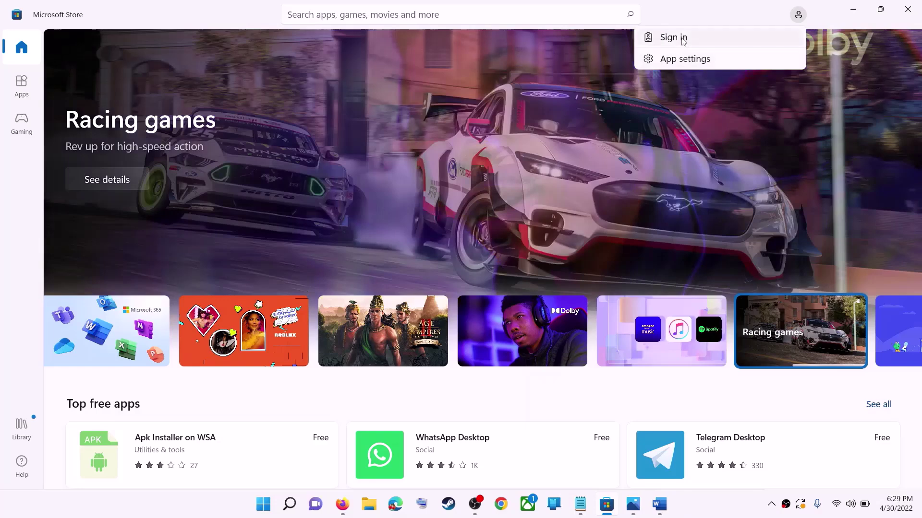
pyautogui.click(683, 40)
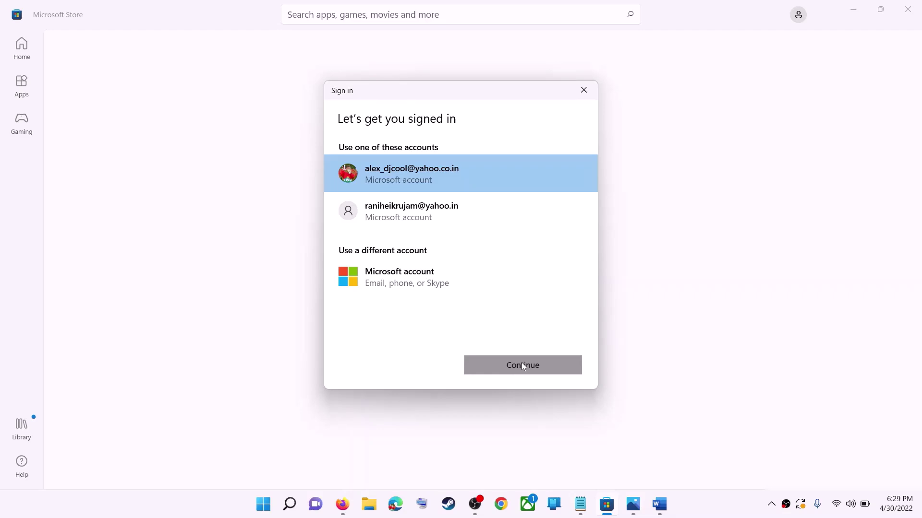
pyautogui.click(521, 363)
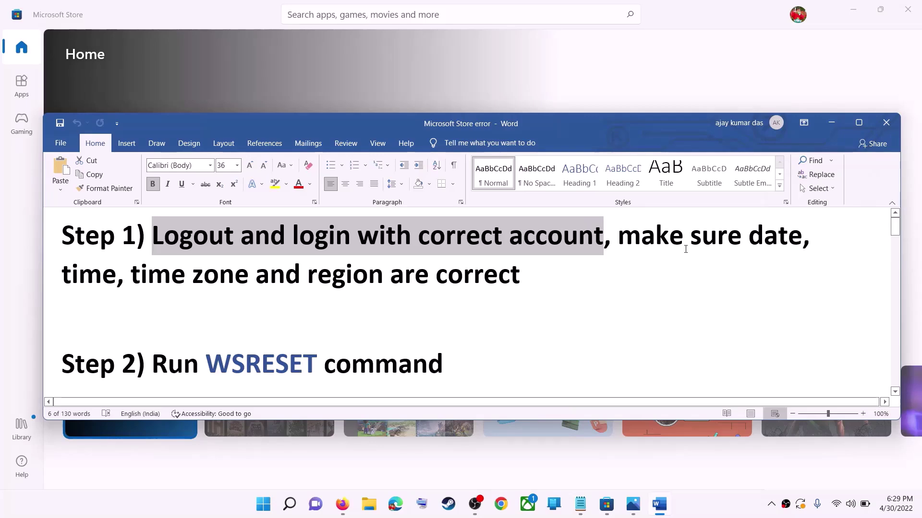
# Step: Open the Windows date and time settings and select the (UTC+05:30) Chennai, Kolkata, Mumbai, New Delhi time zone
pyautogui.moveTo(686, 249); pyautogui.dragTo(468, 267)
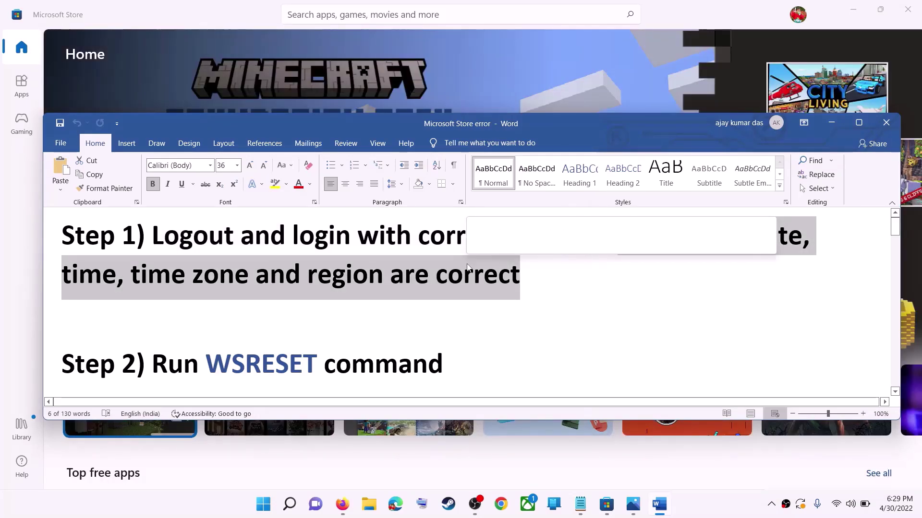
pyautogui.rightClick(896, 504)
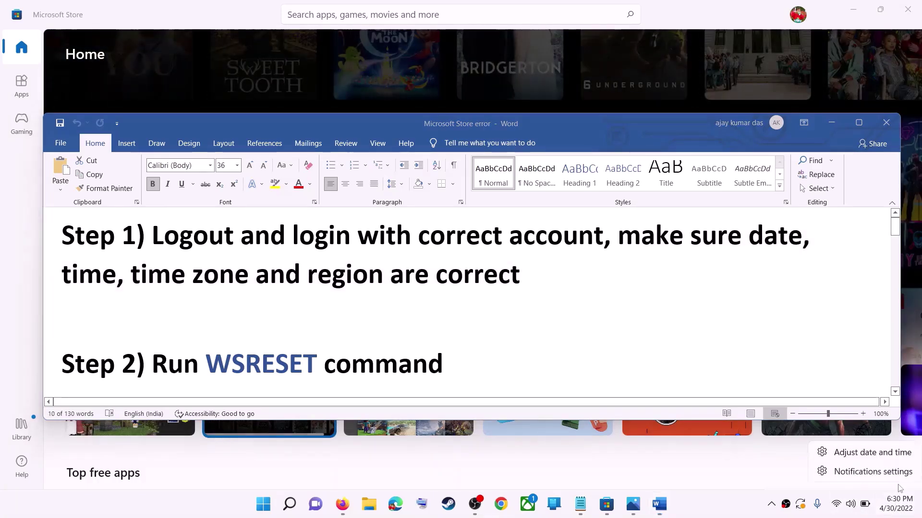
pyautogui.click(876, 452)
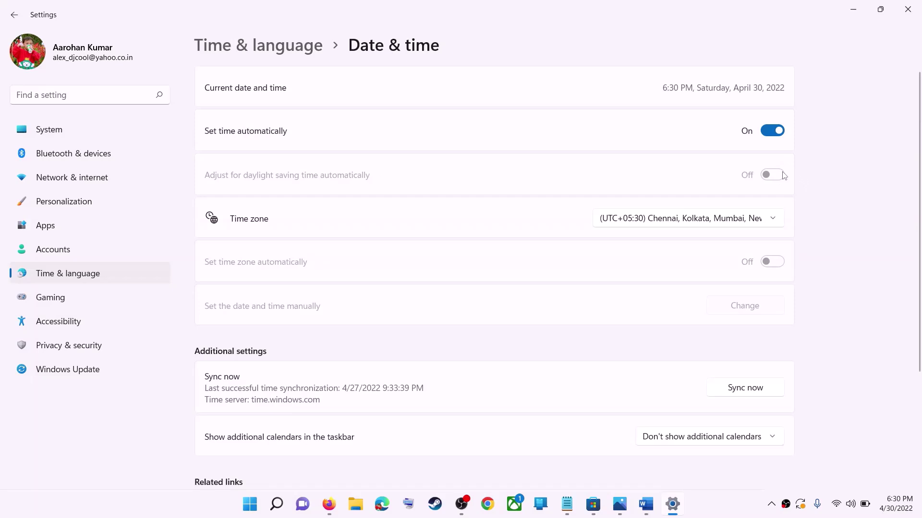
pyautogui.click(678, 223)
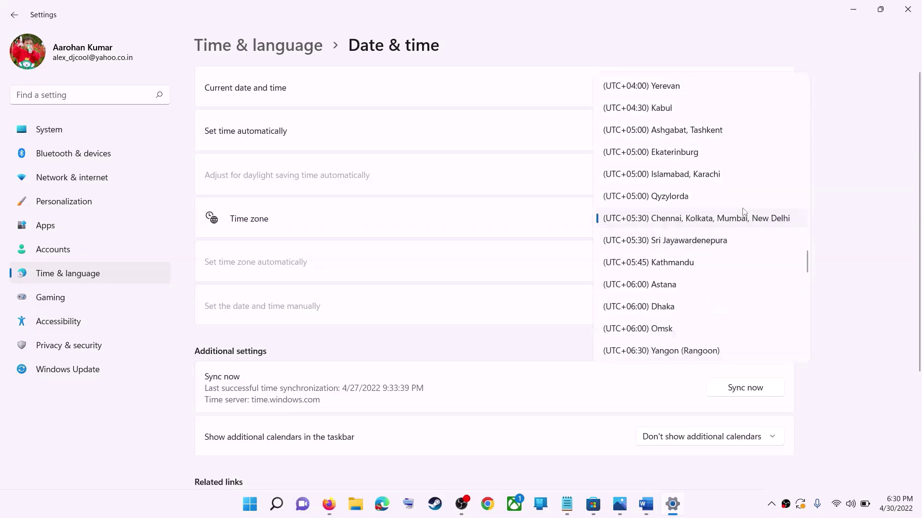
pyautogui.click(709, 217)
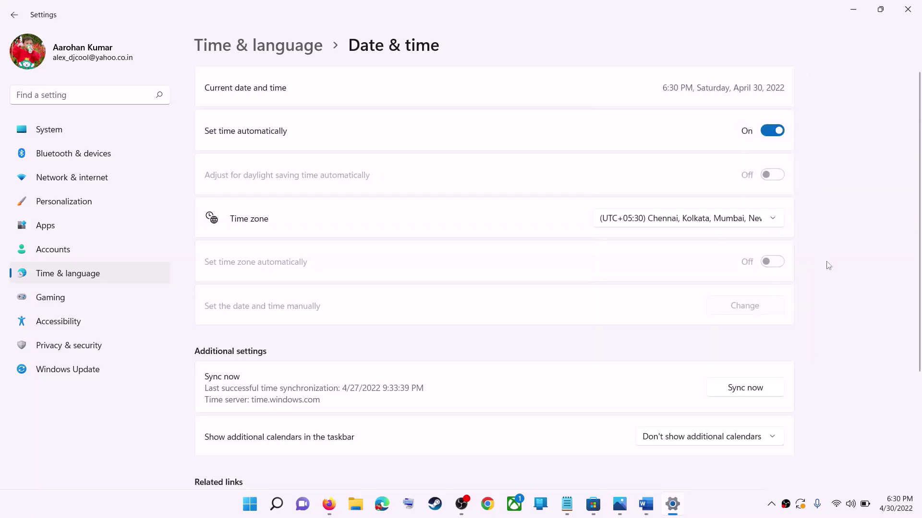
pyautogui.scroll(-3, 828, 264)
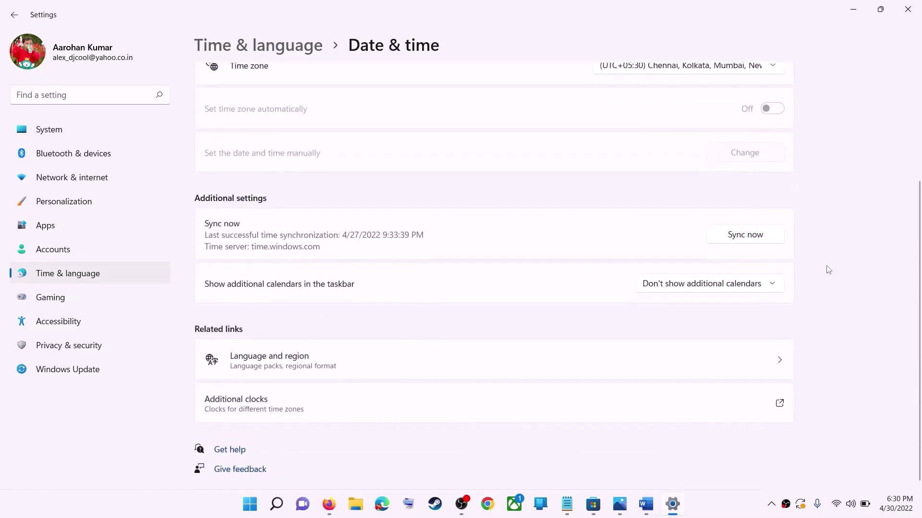
pyautogui.scroll(2, 687, 319)
pyautogui.scroll(-2, 684, 322)
pyautogui.scroll(3, 683, 323)
# Step: Check the country or region choice in the language and region settings, and close Settings
pyautogui.click(65, 278)
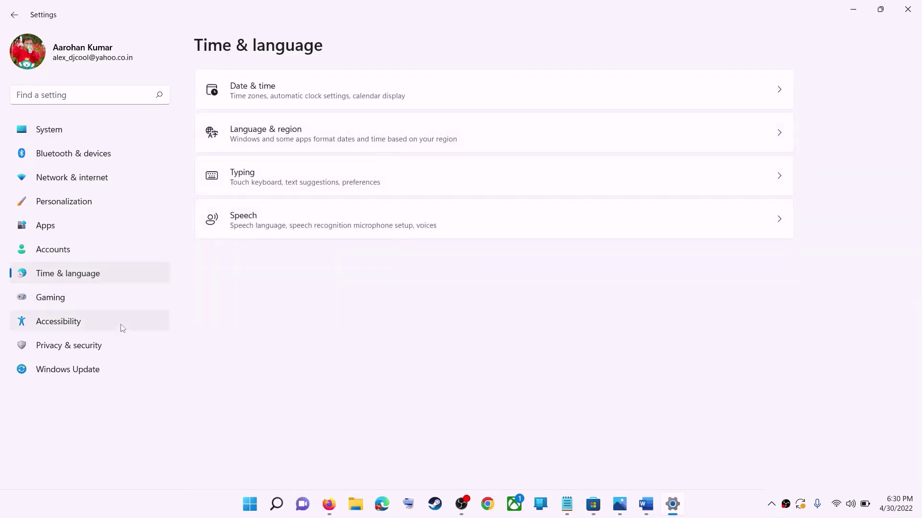
pyautogui.click(695, 144)
pyautogui.click(738, 276)
pyautogui.click(895, 260)
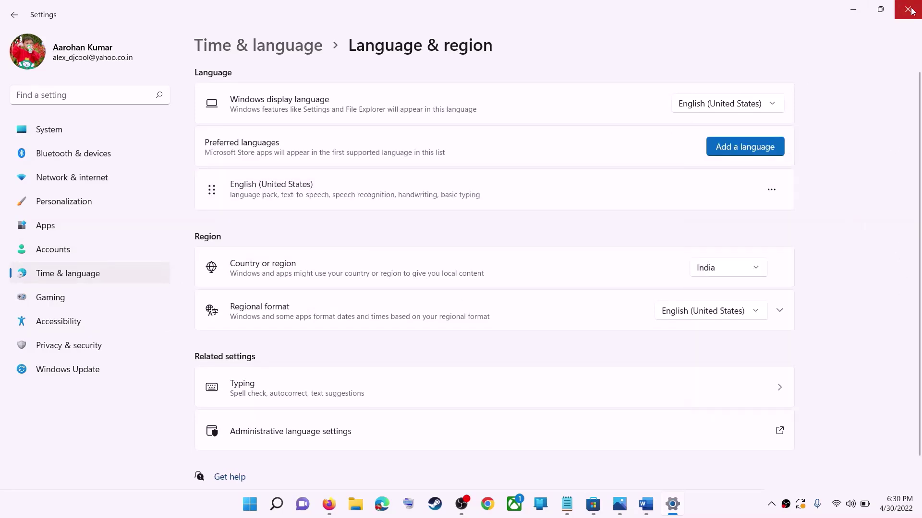
pyautogui.click(913, 12)
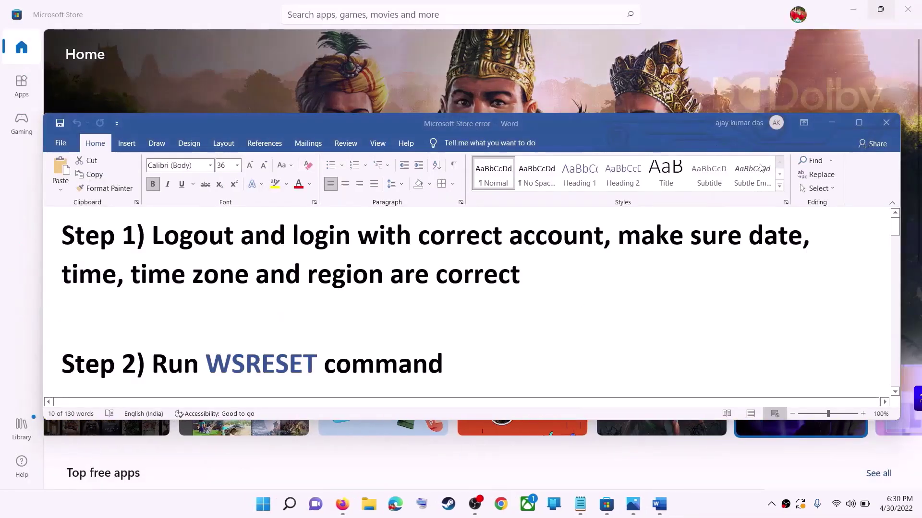
# Step: Copy WSRESET from step 2 of the document, run it from Windows search, and maximize the reopened Store window
pyautogui.click(352, 333)
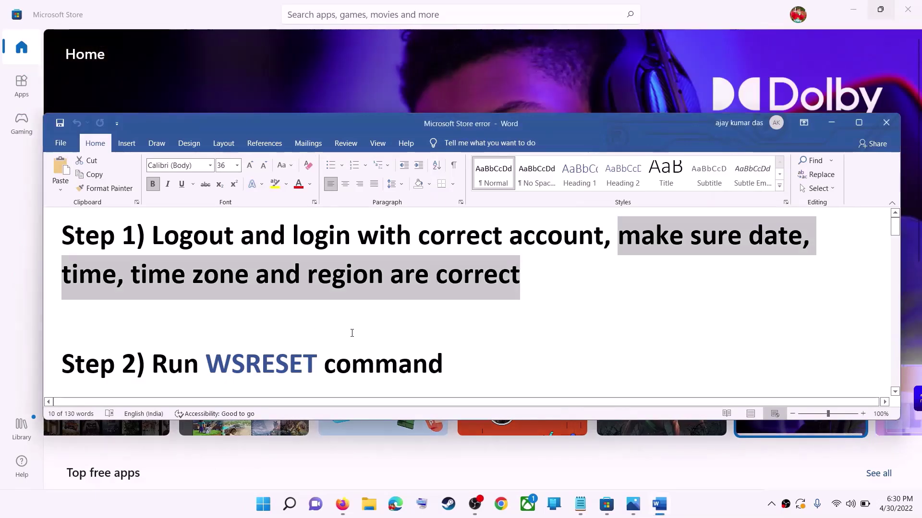
pyautogui.scroll(-1, 284, 337)
pyautogui.doubleClick(284, 337)
pyautogui.hotkey('ctrl', 'c')
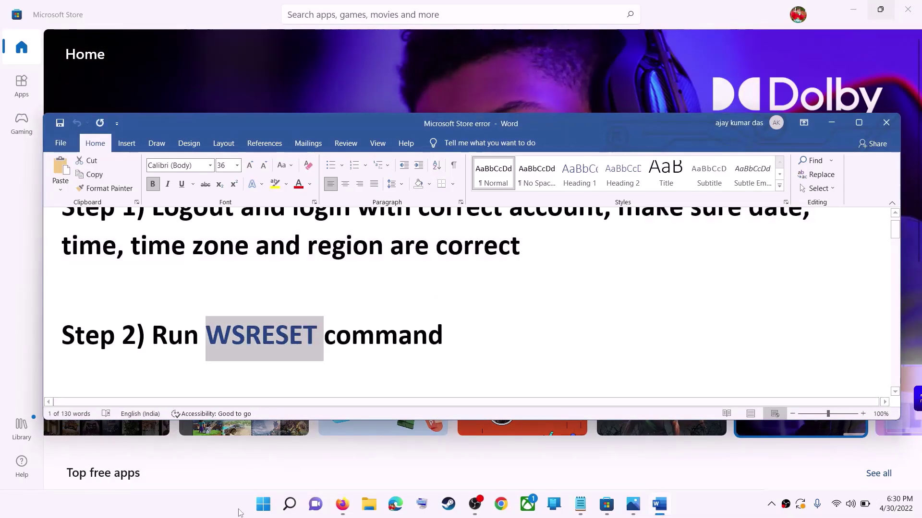
pyautogui.click(275, 508)
pyautogui.hotkey('ctrl', 'v')
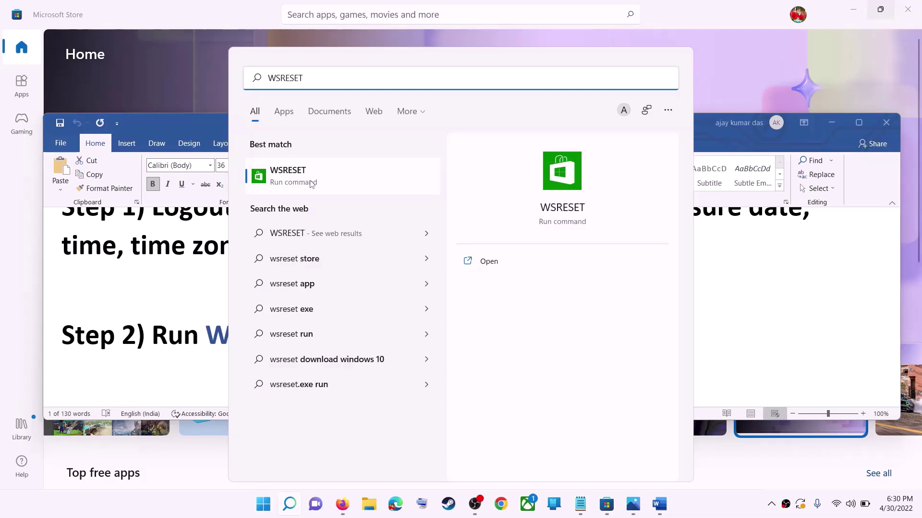
pyautogui.click(311, 184)
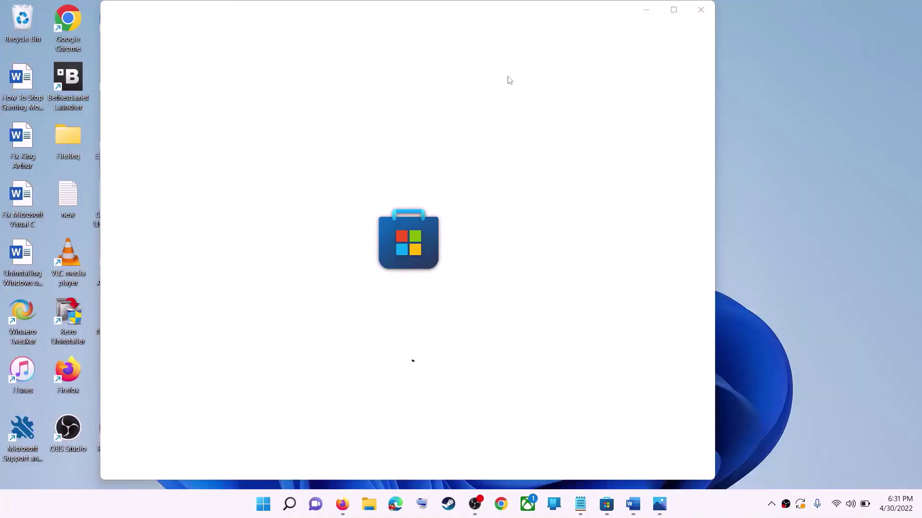
pyautogui.click(674, 11)
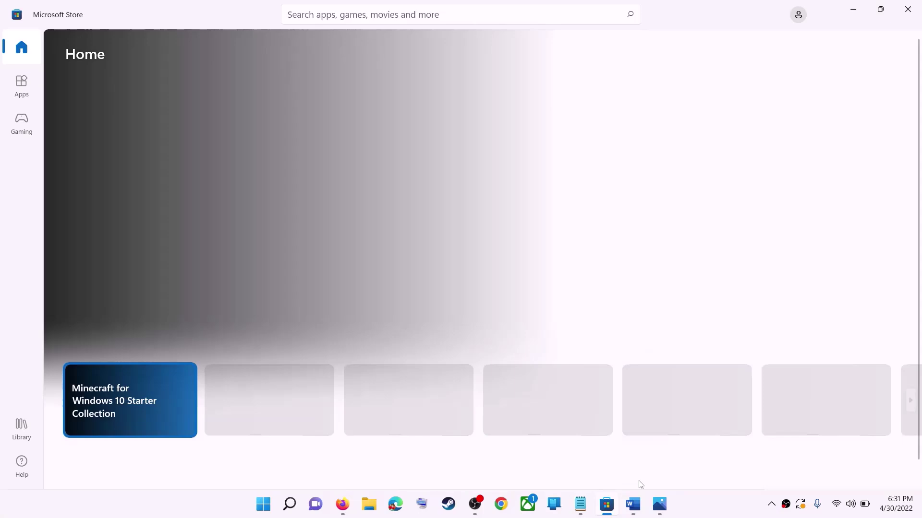
# Step: Highlight the reset instruction in step 3 of the Word document and search Windows for "store" to reach the Microsoft Store app settings
pyautogui.click(633, 504)
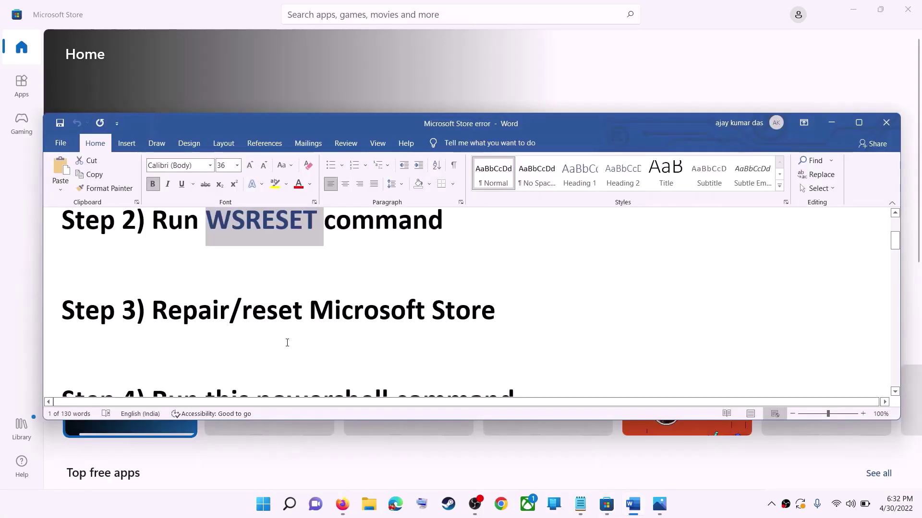
pyautogui.moveTo(242, 311); pyautogui.dragTo(499, 312)
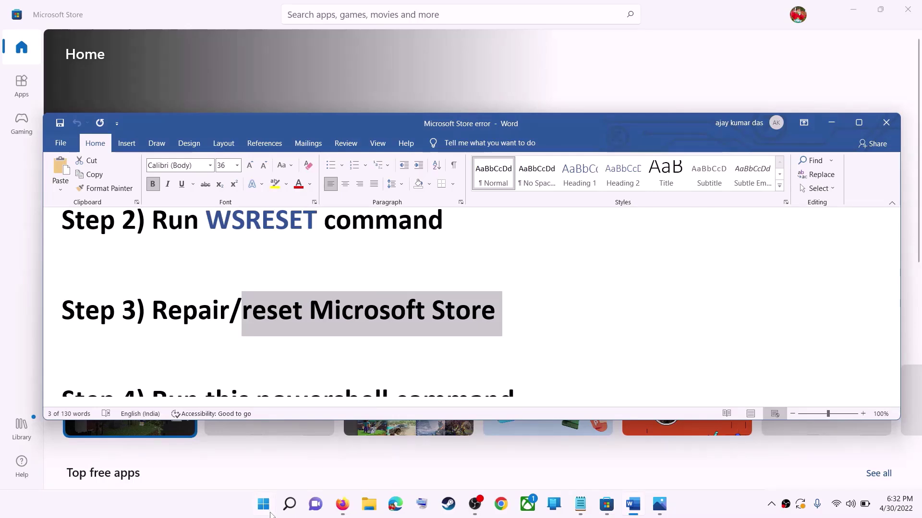
pyautogui.click(263, 504)
pyautogui.write('store')
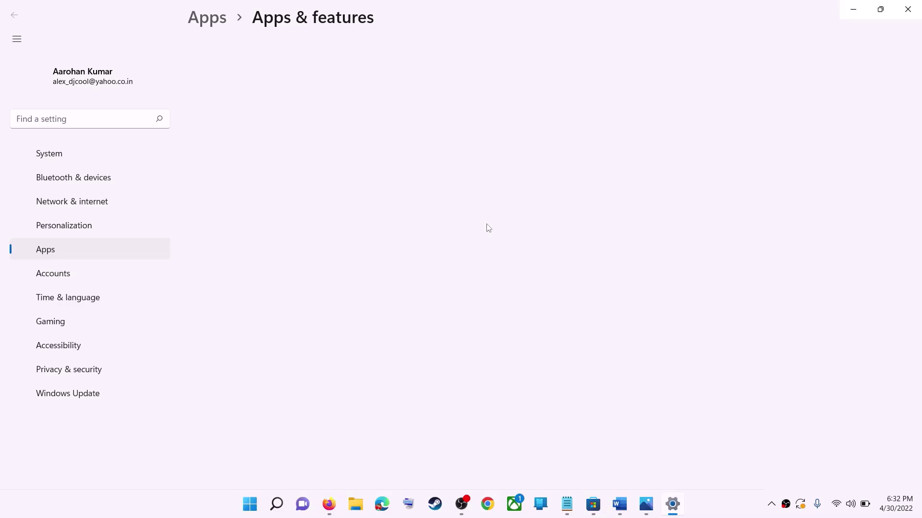
# Step: Repair the Microsoft Store app and reset it, confirming the deletion of its data
pyautogui.scroll(-15, 331, 302)
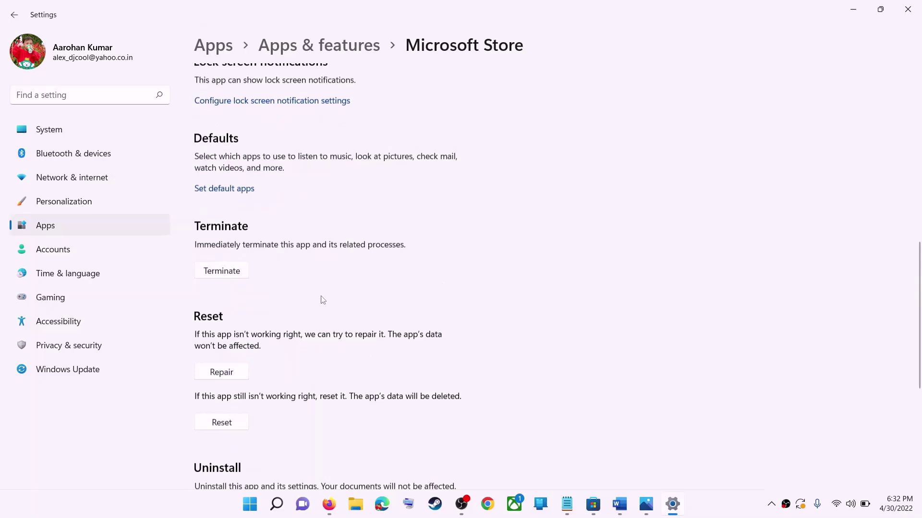
pyautogui.click(221, 372)
pyautogui.scroll(-3, 544, 246)
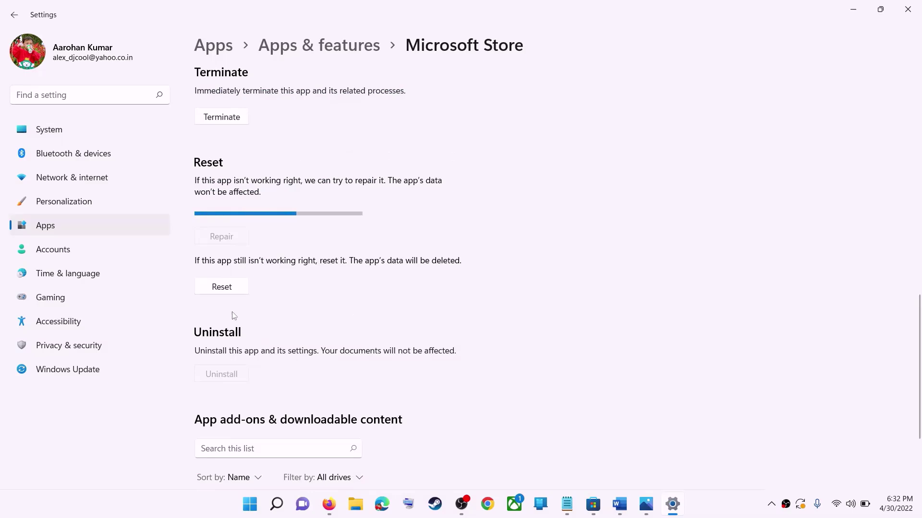
pyautogui.click(223, 288)
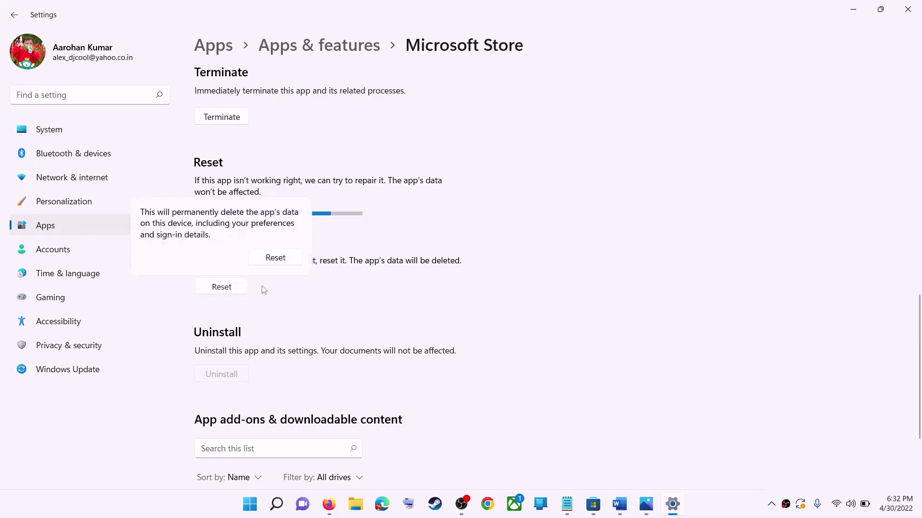
pyautogui.click(275, 258)
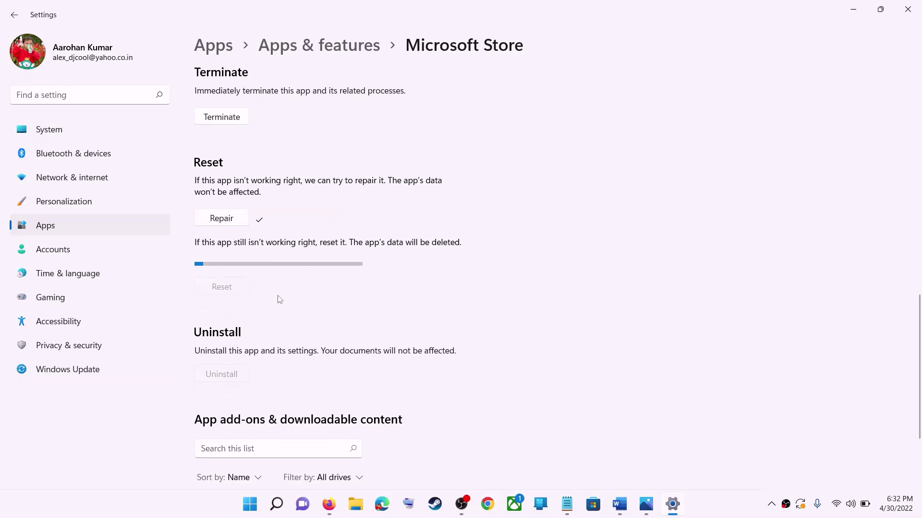
# Step: Switch to the Word document and copy the full Get-AppxPackage command under step 4
pyautogui.click(615, 513)
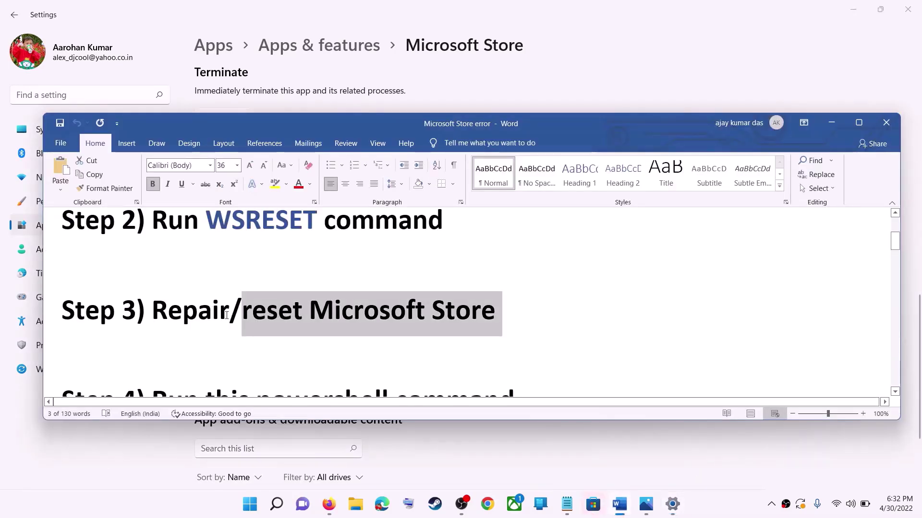
pyautogui.scroll(-5, 213, 305)
pyautogui.scroll(-1, 326, 324)
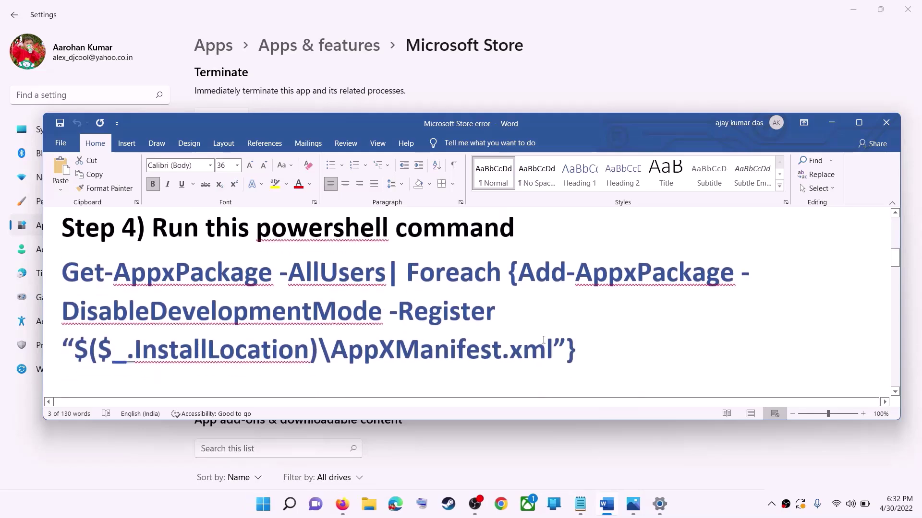
pyautogui.moveTo(584, 344); pyautogui.dragTo(62, 277)
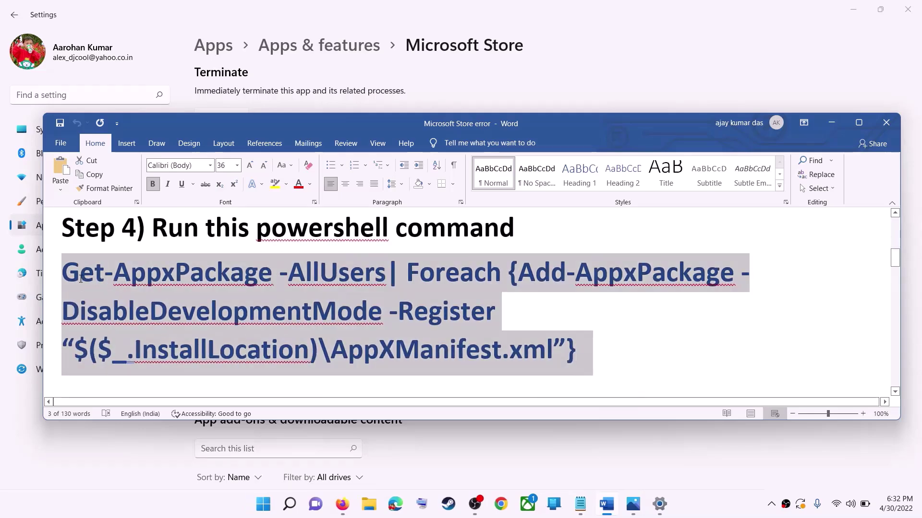
pyautogui.rightClick(136, 293)
pyautogui.click(164, 316)
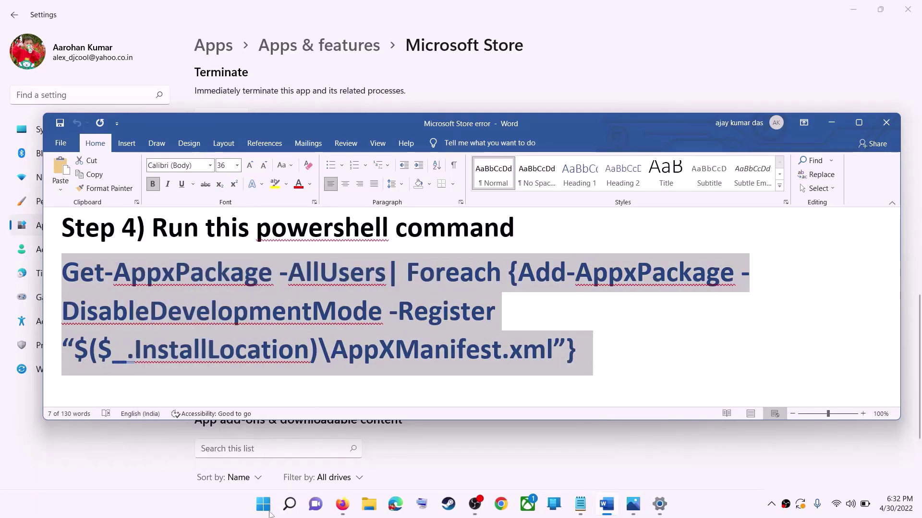
# Step: Search Windows for "powershell" and launch Windows PowerShell as administrator
pyautogui.click(265, 508)
pyautogui.write('powershe')
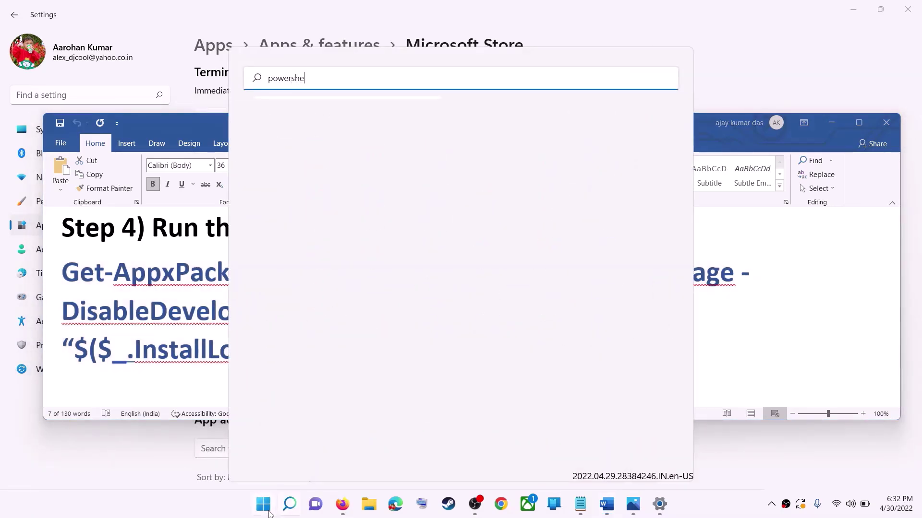
pyautogui.write('ll')
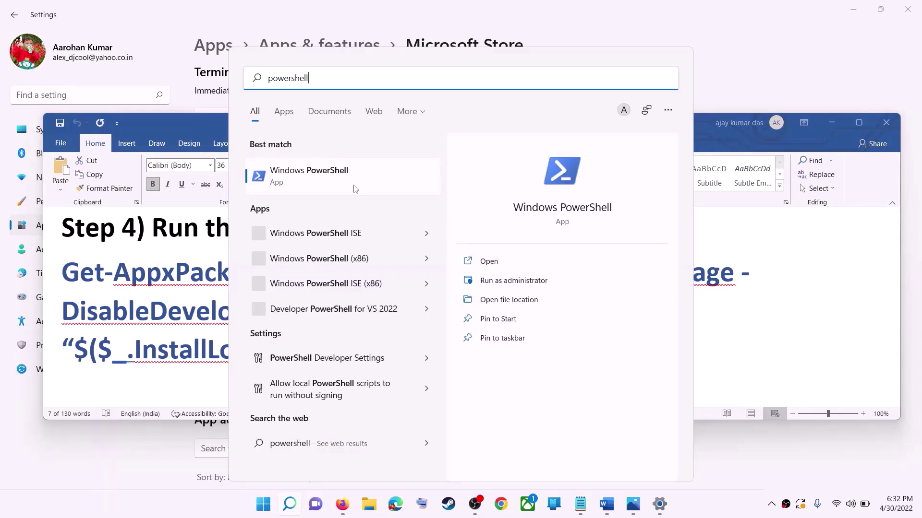
pyautogui.rightClick(379, 180)
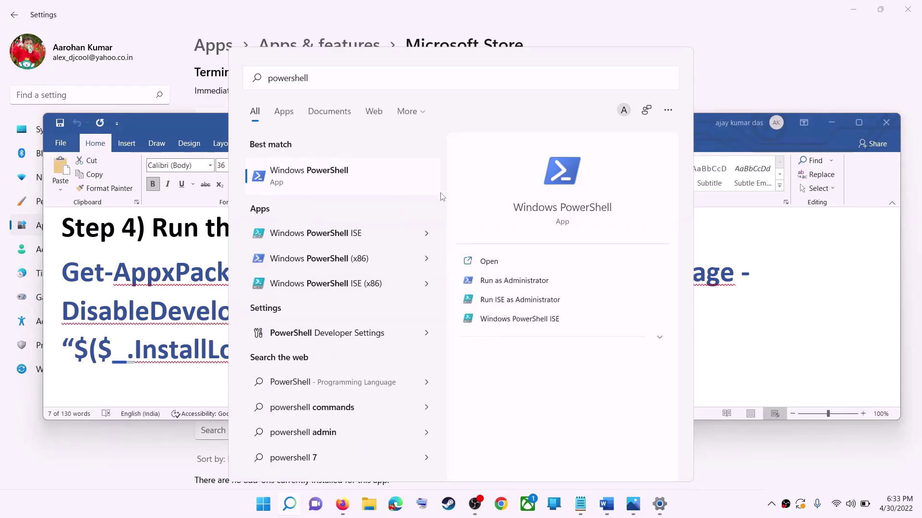
pyautogui.rightClick(395, 189)
pyautogui.click(397, 193)
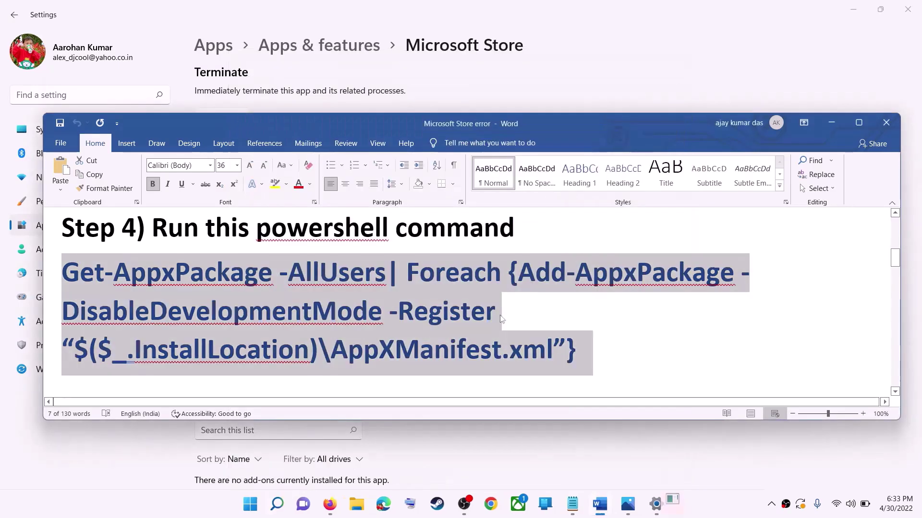
# Step: Allow PowerShell to run as administrator, run the copied Get-AppxPackage re-registration command, and close the PowerShell window
pyautogui.click(404, 341)
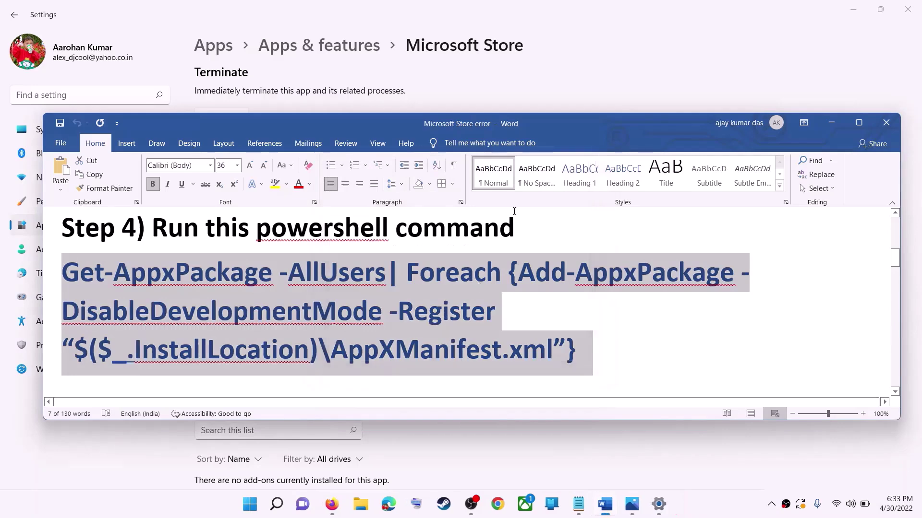
pyautogui.hotkey('ctrl', 'v')
pyautogui.press('Return')
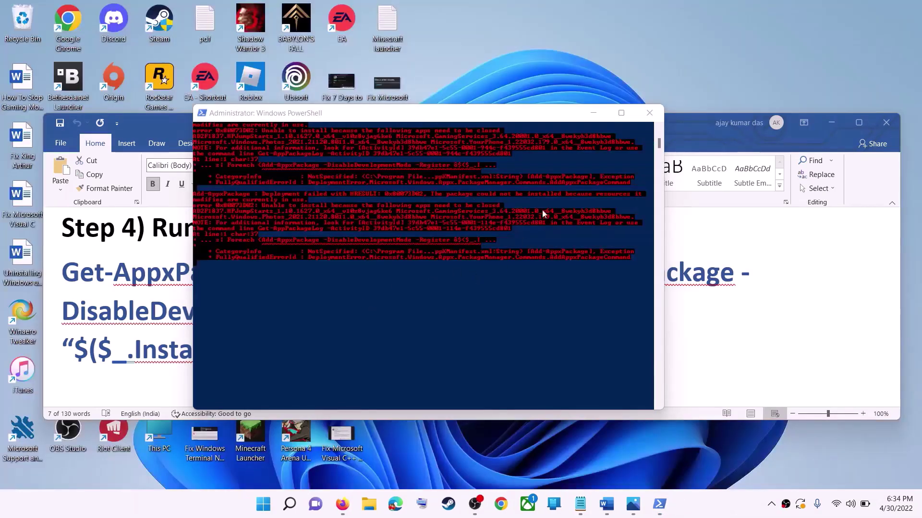
pyautogui.click(648, 113)
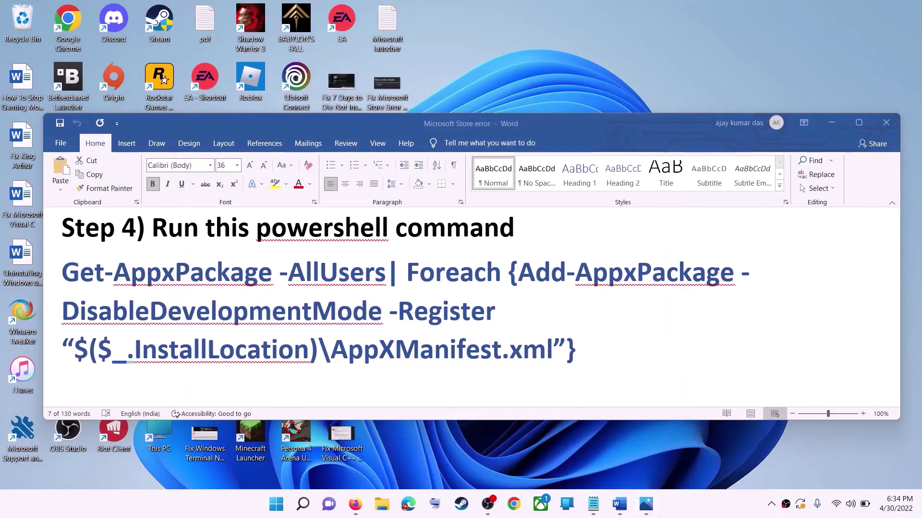
# Step: Go from step 4 to step 5 in the Word document and open the Windows (C:) drive in File Explorer
pyautogui.tripleClick(384, 307)
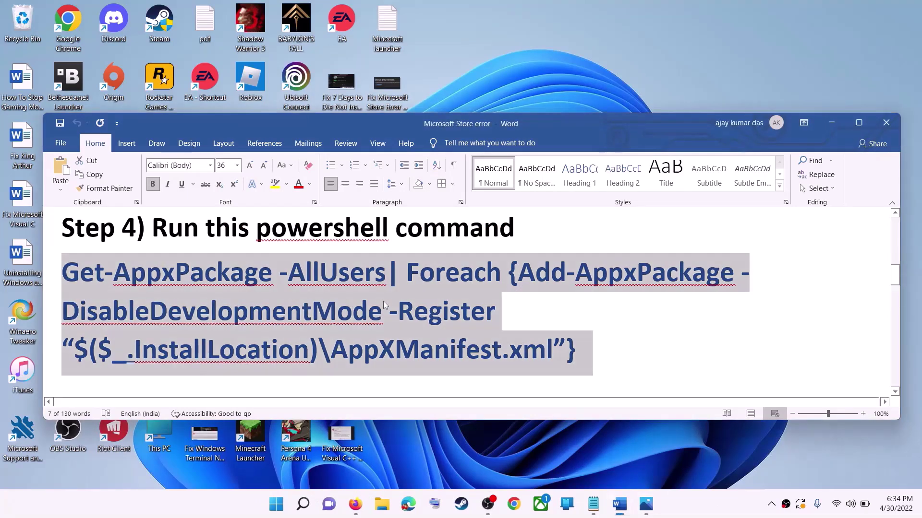
pyautogui.scroll(-1, 398, 327)
pyautogui.scroll(-3, 398, 328)
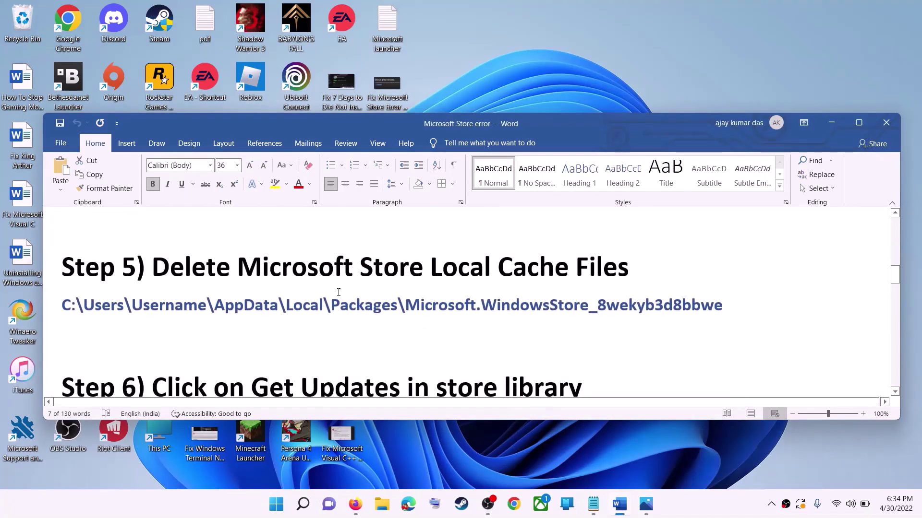
pyautogui.scroll(1, 471, 320)
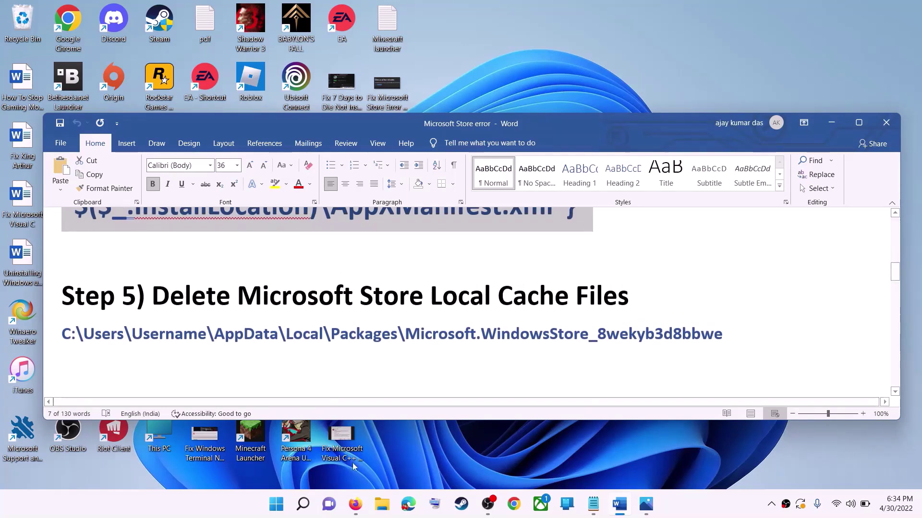
pyautogui.click(381, 504)
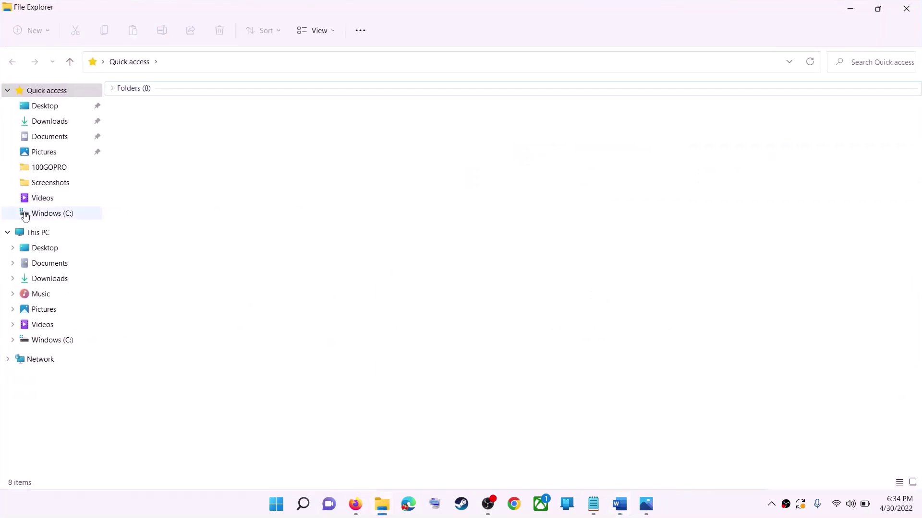
pyautogui.click(37, 216)
pyautogui.click(38, 232)
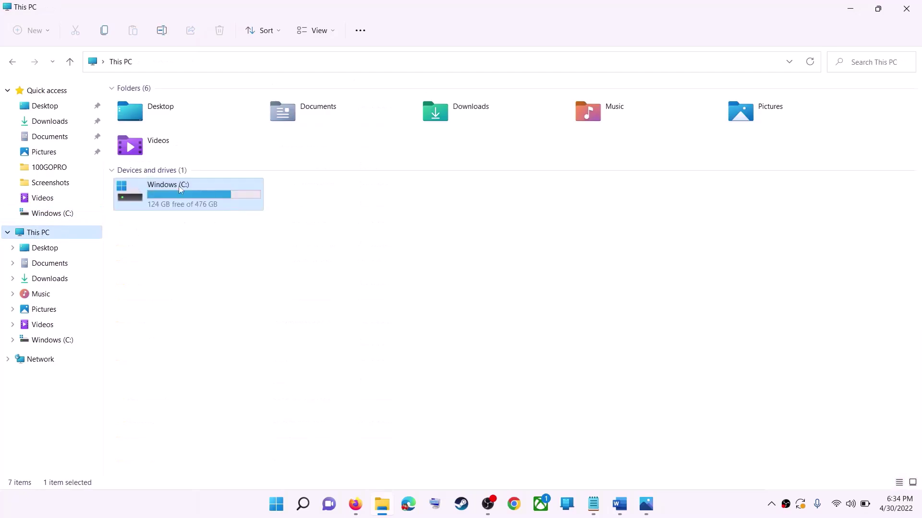
pyautogui.doubleClick(193, 200)
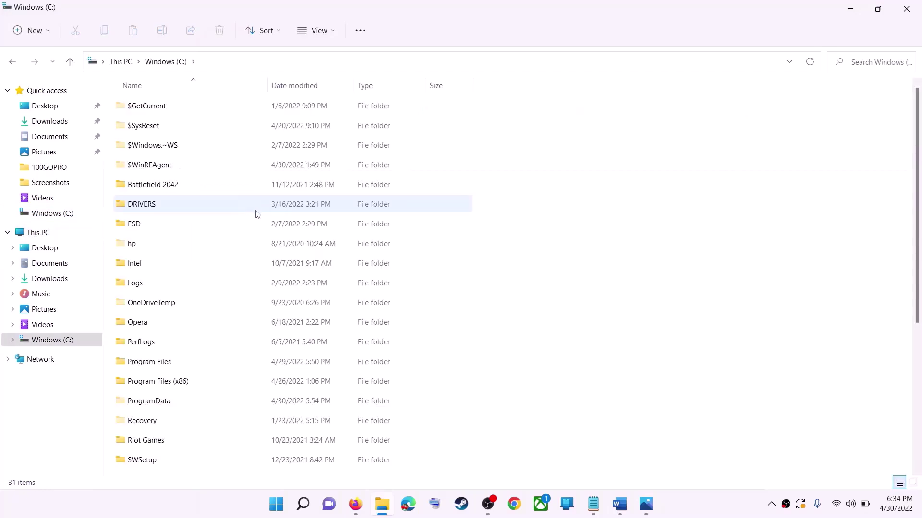
# Step: Open the Users folder on the C: drive and enter the current user's profile folder
pyautogui.scroll(-5, 222, 350)
pyautogui.click(141, 313)
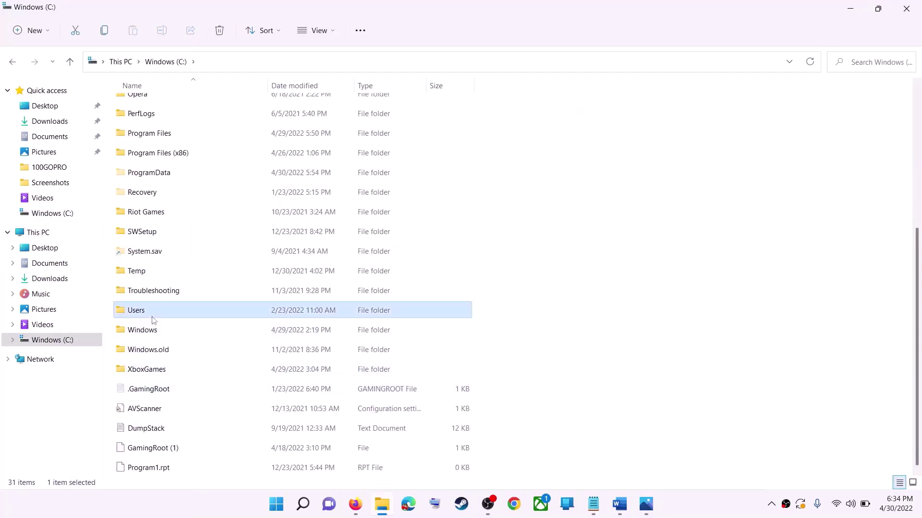
pyautogui.doubleClick(159, 310)
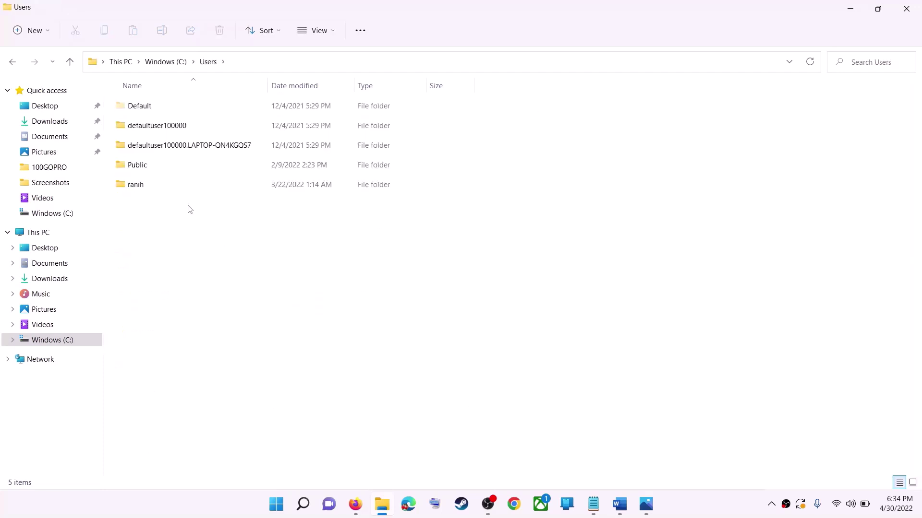
pyautogui.doubleClick(165, 188)
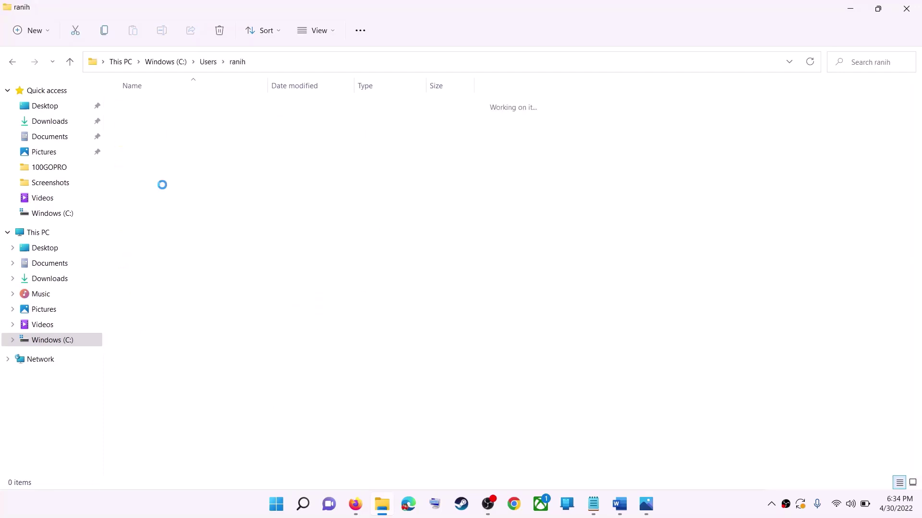
# Step: Select the AppData folder and check whether the display of hidden items is enabled in File Explorer
pyautogui.click(175, 229)
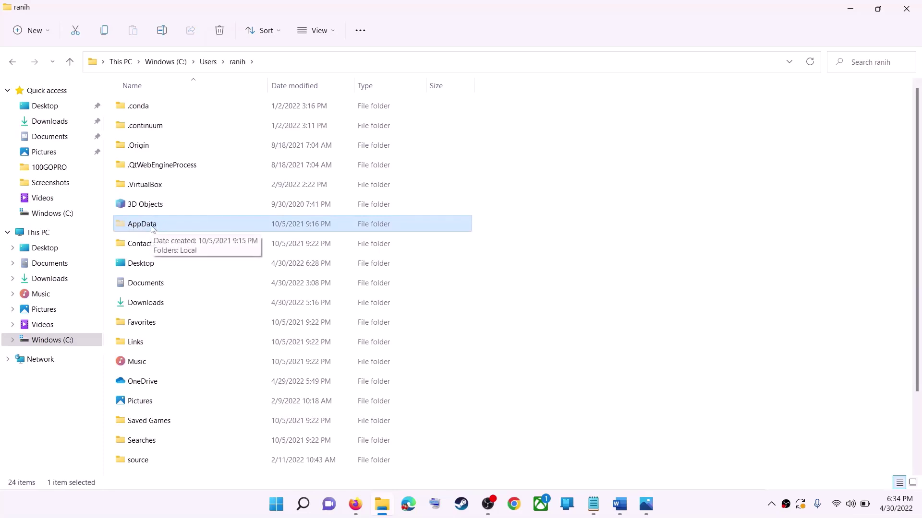
pyautogui.click(334, 35)
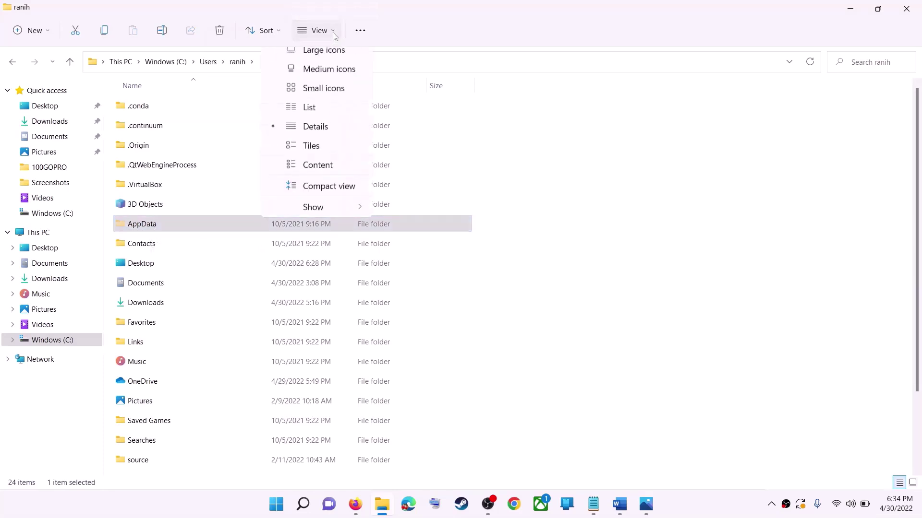
pyautogui.moveTo(314, 240)
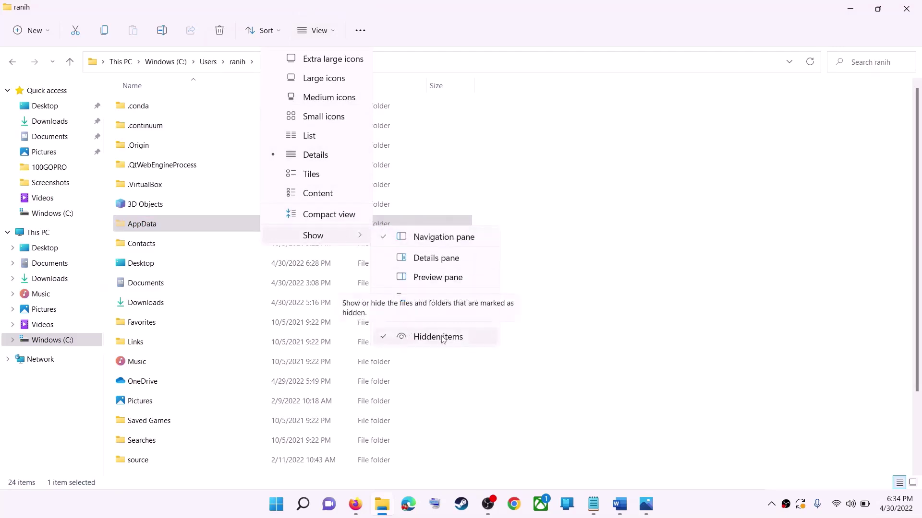
pyautogui.click(188, 138)
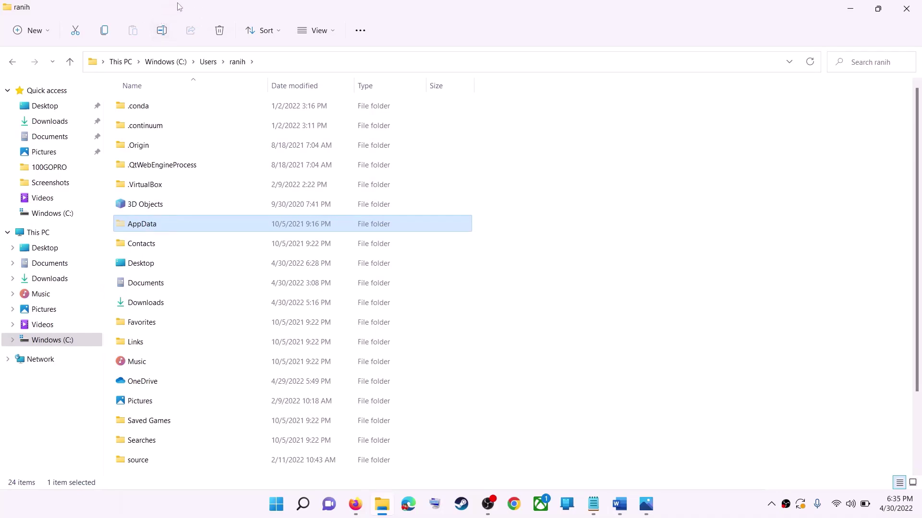
# Step: Open the AppData folder, go into Local, and open the Packages folder
pyautogui.doubleClick(171, 225)
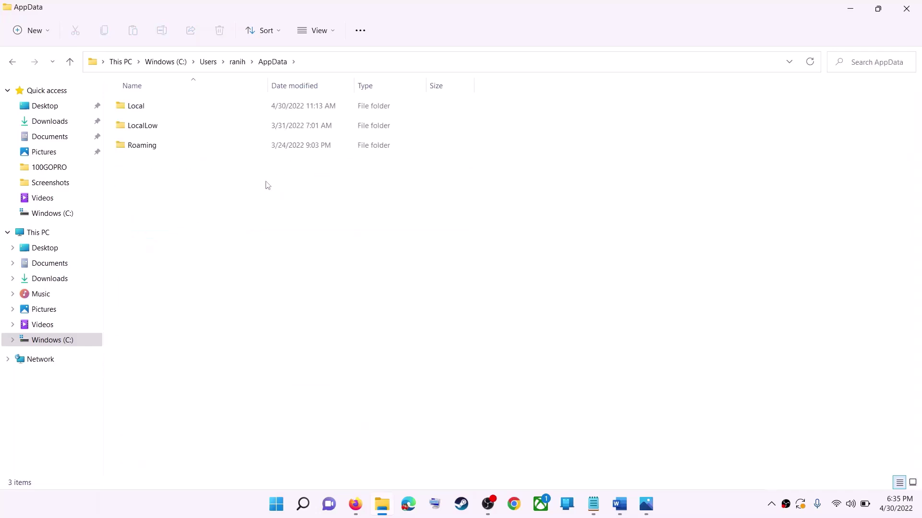
pyautogui.click(150, 113)
pyautogui.doubleClick(171, 111)
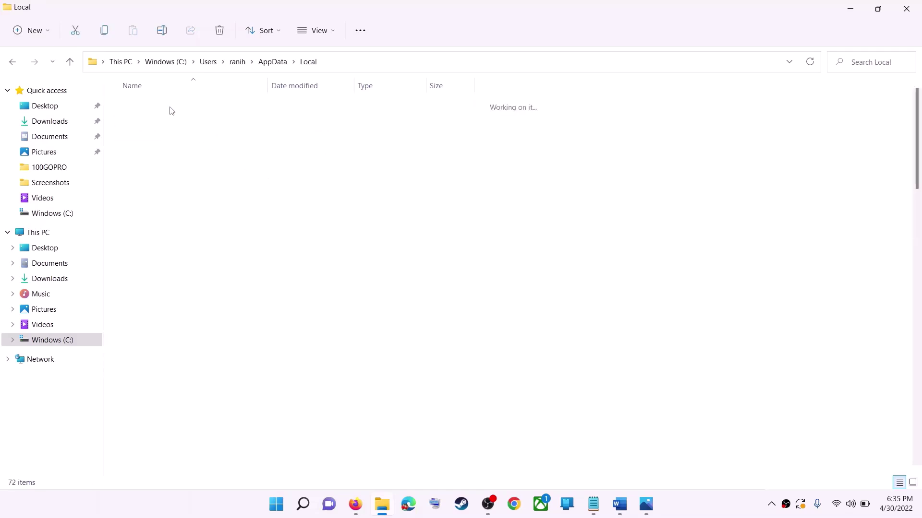
pyautogui.click(144, 187)
pyautogui.press('p')
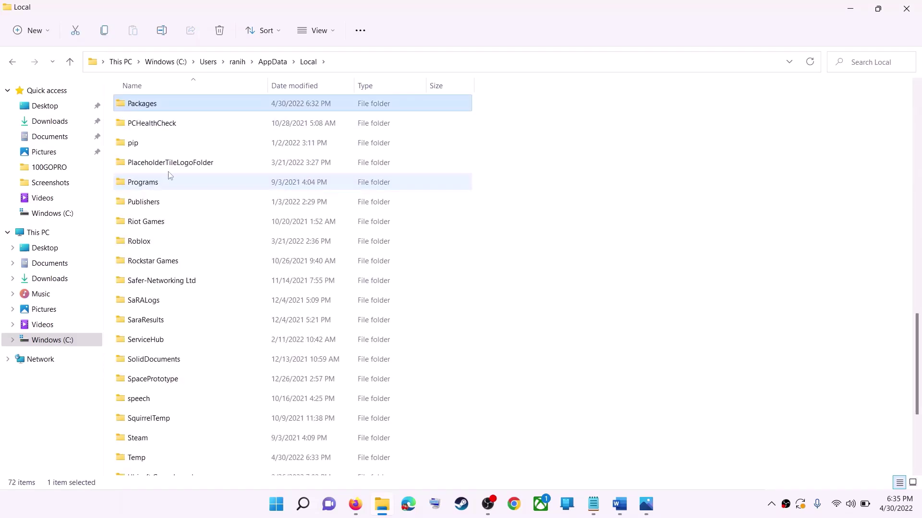
pyautogui.doubleClick(217, 111)
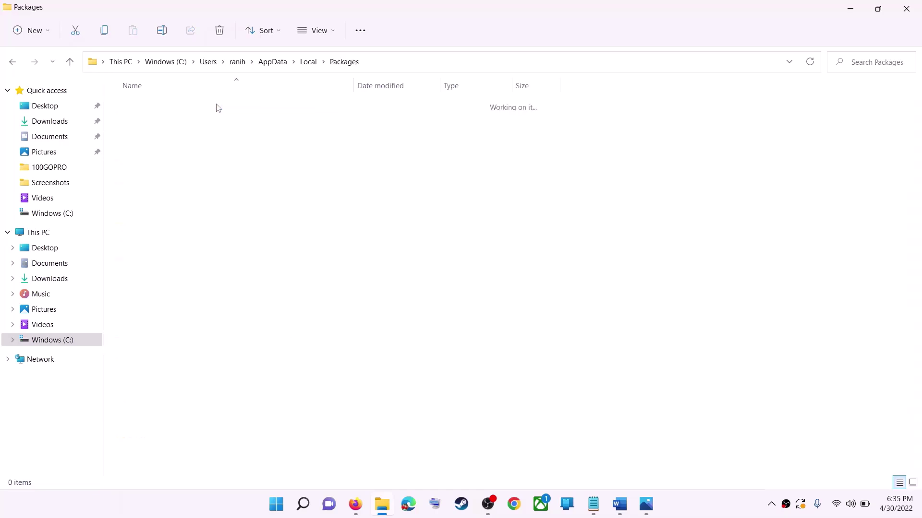
# Step: Find the Microsoft.WindowsStore_8wekyb3d8bbwe folder in Packages and open it
pyautogui.scroll(-5, 265, 303)
pyautogui.scroll(-12, 265, 302)
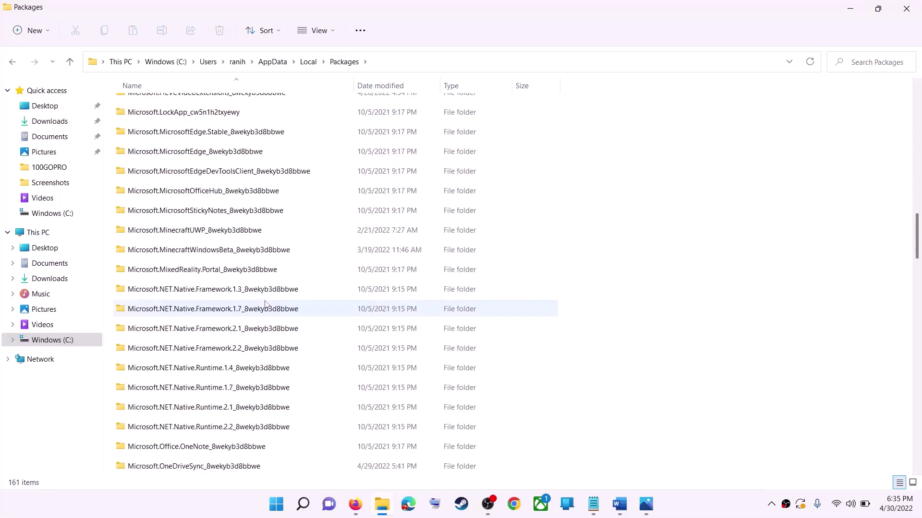
pyautogui.hotkey('alt', 'Tab')
pyautogui.hotkey('alt', 'Tab')
pyautogui.scroll(-15, 249, 328)
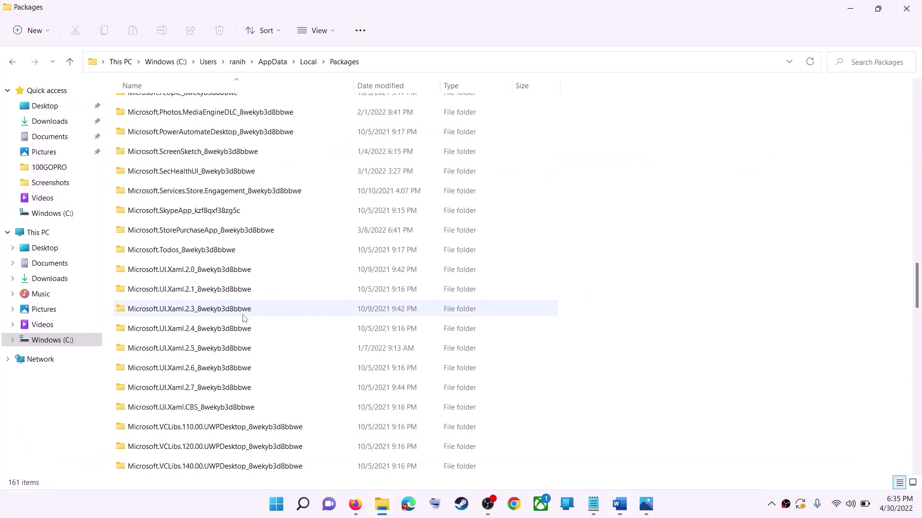
pyautogui.scroll(-3, 252, 324)
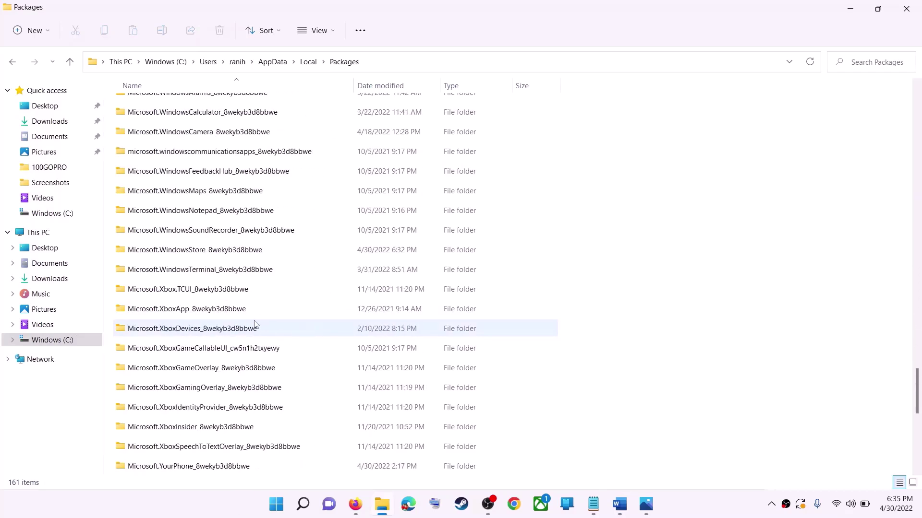
pyautogui.click(199, 252)
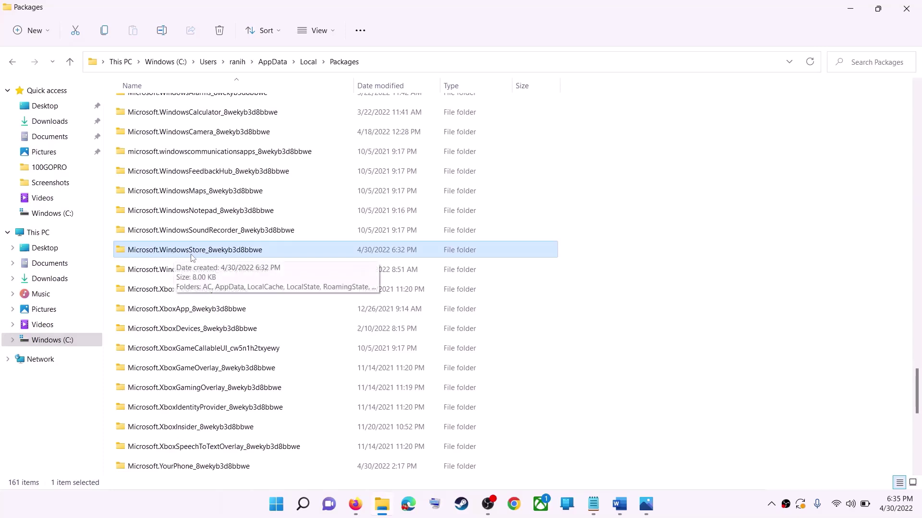
pyautogui.click(270, 256)
pyautogui.click(294, 247)
pyautogui.press('Escape')
pyautogui.doubleClick(287, 248)
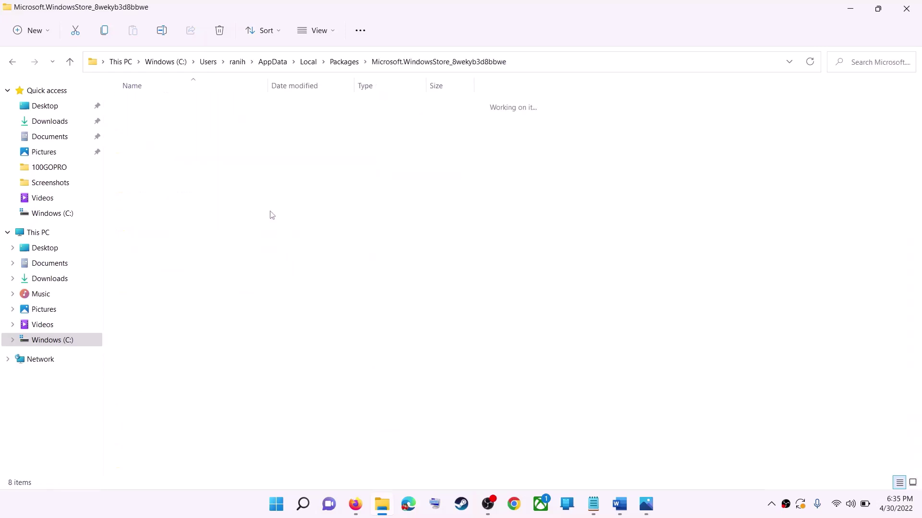
# Step: Delete the LocalCache folder from the Microsoft.WindowsStore_8wekyb3d8bbwe folder
pyautogui.click(155, 148)
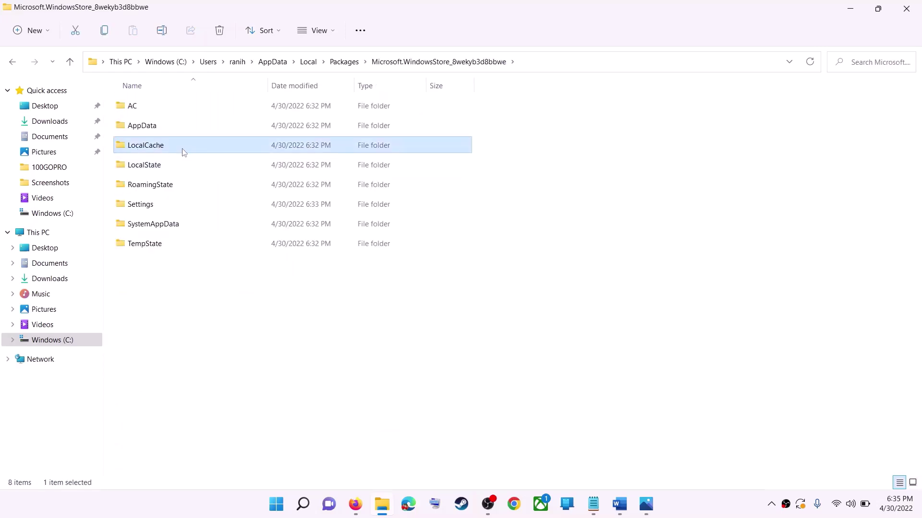
pyautogui.rightClick(155, 149)
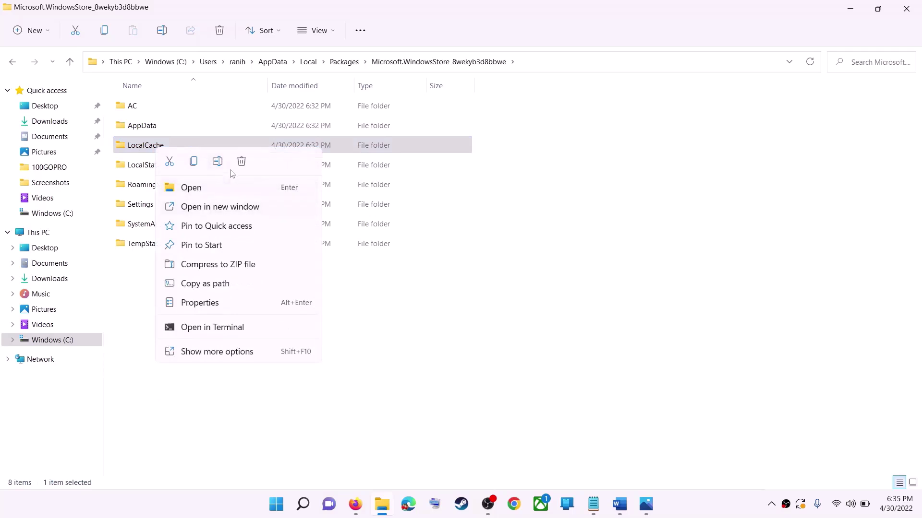
pyautogui.click(241, 162)
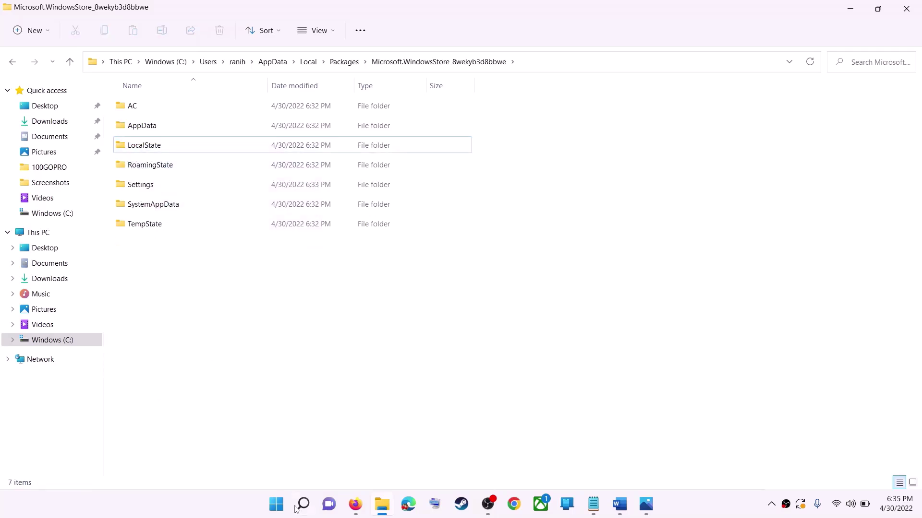
pyautogui.click(277, 504)
pyautogui.click(608, 463)
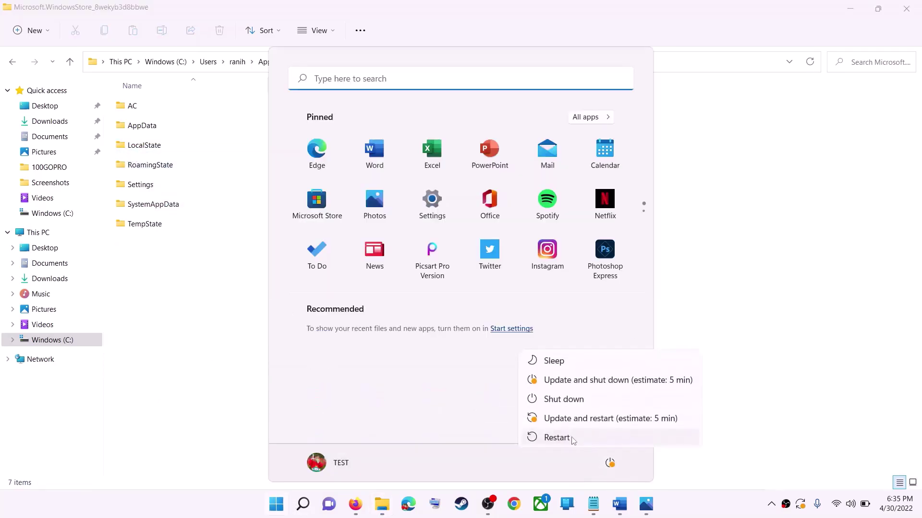
pyautogui.click(802, 263)
pyautogui.click(790, 241)
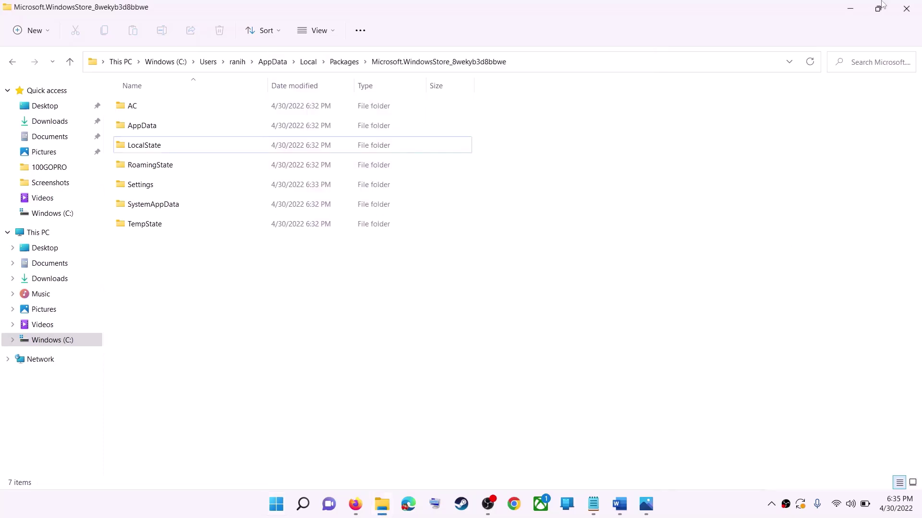
# Step: Close File Explorer and highlight "Get Updates in store library" in step 6 of the Word document
pyautogui.click(906, 8)
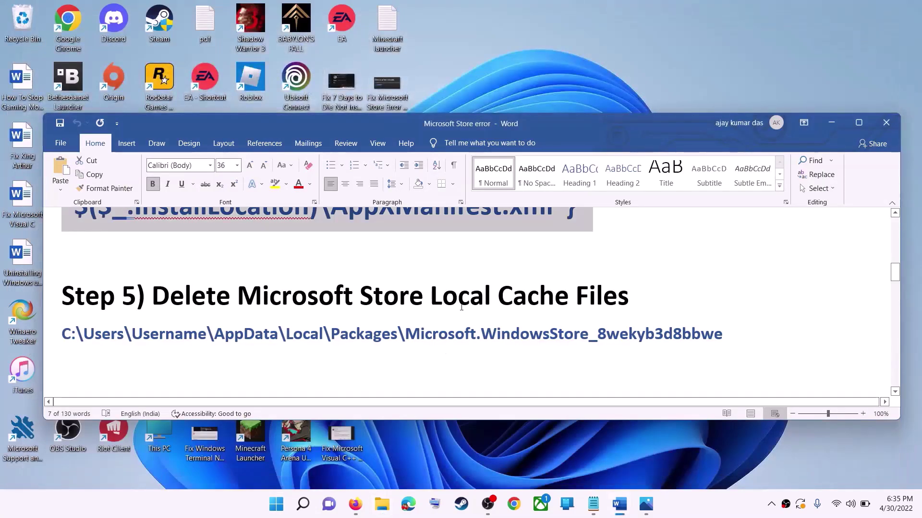
pyautogui.click(234, 301)
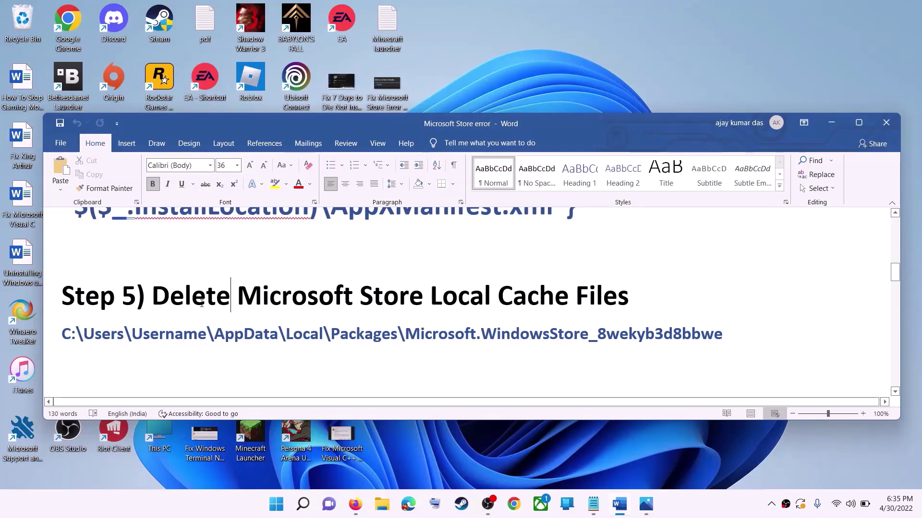
pyautogui.scroll(-4, 249, 303)
pyautogui.scroll(1, 249, 303)
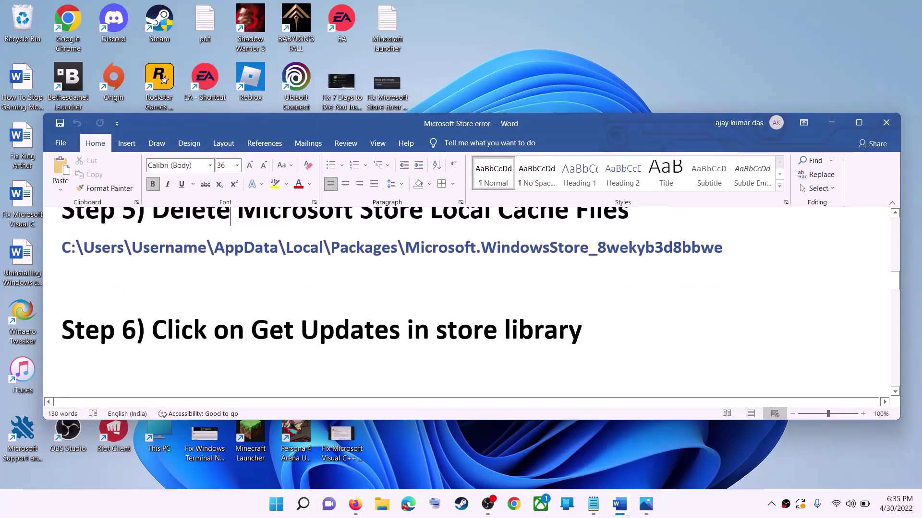
pyautogui.moveTo(251, 331); pyautogui.dragTo(608, 328)
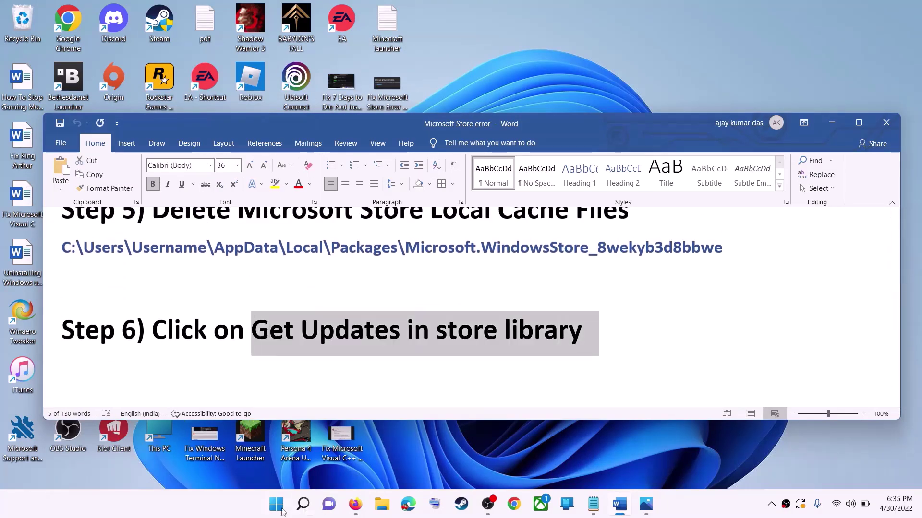
# Step: Search Windows for "store" and open Microsoft Store in a maximized window
pyautogui.click(280, 509)
pyautogui.click(279, 509)
pyautogui.click(303, 504)
pyautogui.write('store')
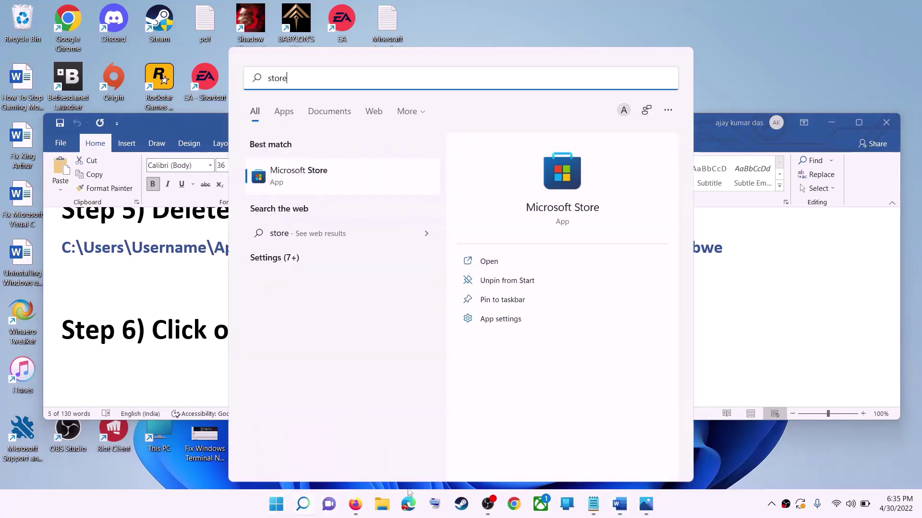
pyautogui.press('Return')
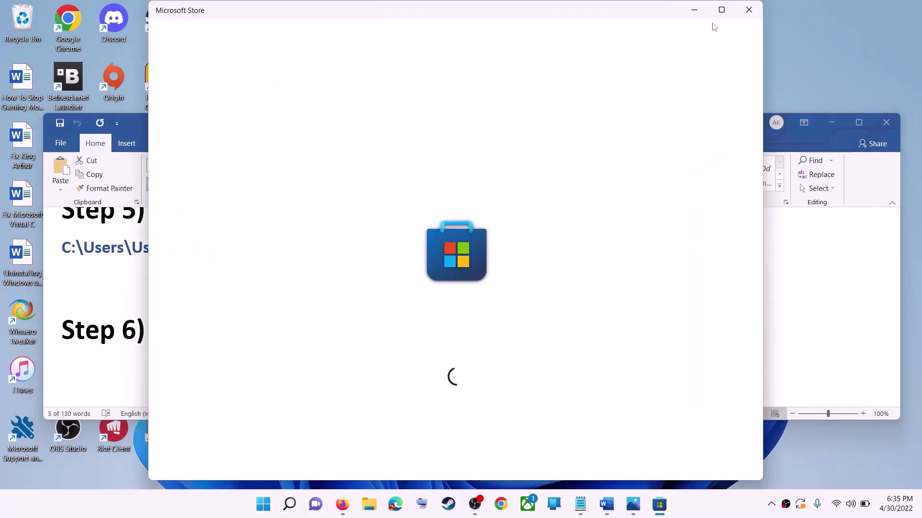
pyautogui.click(720, 8)
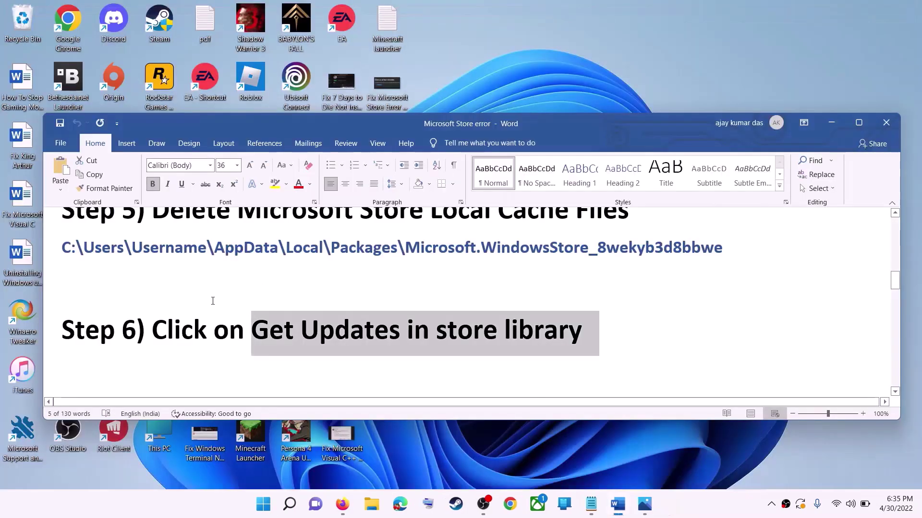
# Step: Reopen Microsoft Store, bring up the Library page with its updates and downloads, and minimize the Store
pyautogui.click(280, 509)
pyautogui.write('store')
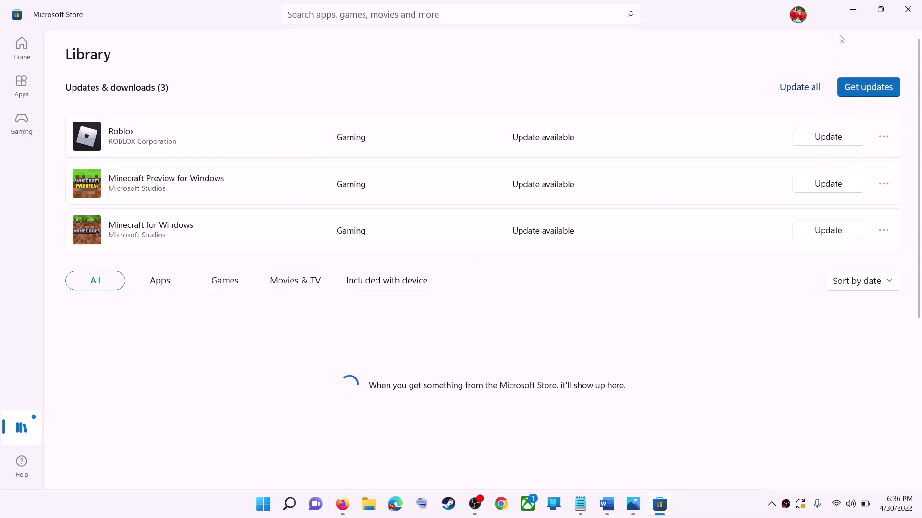
pyautogui.click(855, 15)
# Step: Highlight "Click on Get Updates in store library" in step 6 and "Start all these services" in step 7 of the Word document
pyautogui.moveTo(364, 331); pyautogui.dragTo(154, 331)
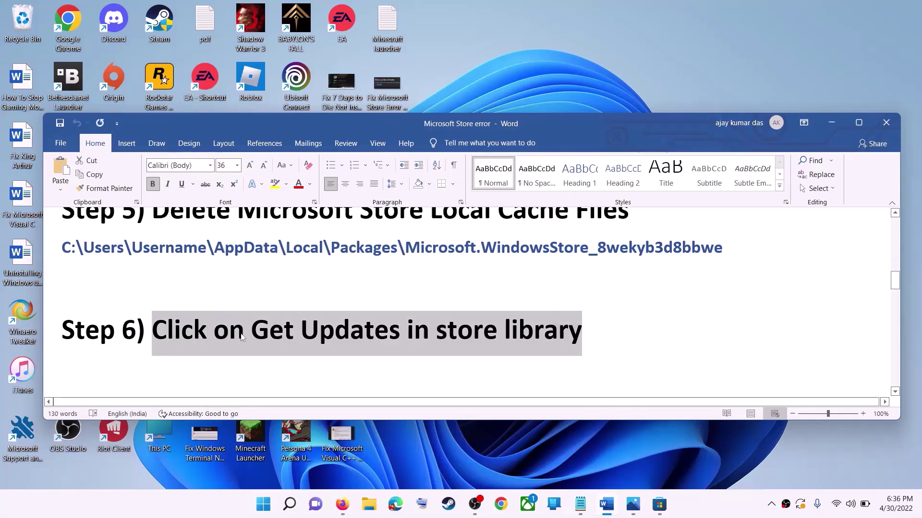
pyautogui.scroll(-3, 285, 334)
pyautogui.moveTo(152, 278); pyautogui.dragTo(419, 278)
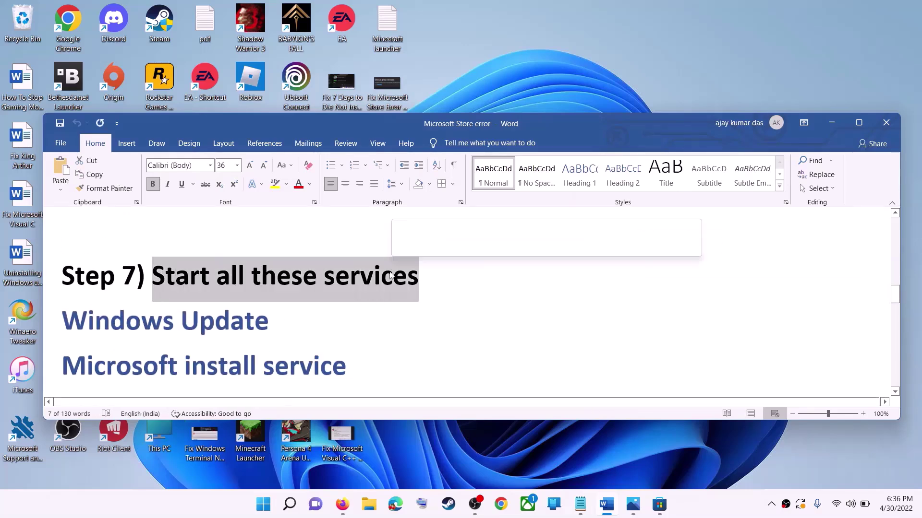
pyautogui.scroll(-1, 288, 288)
# Step: Search Windows for "services" and open the Services app
pyautogui.click(269, 514)
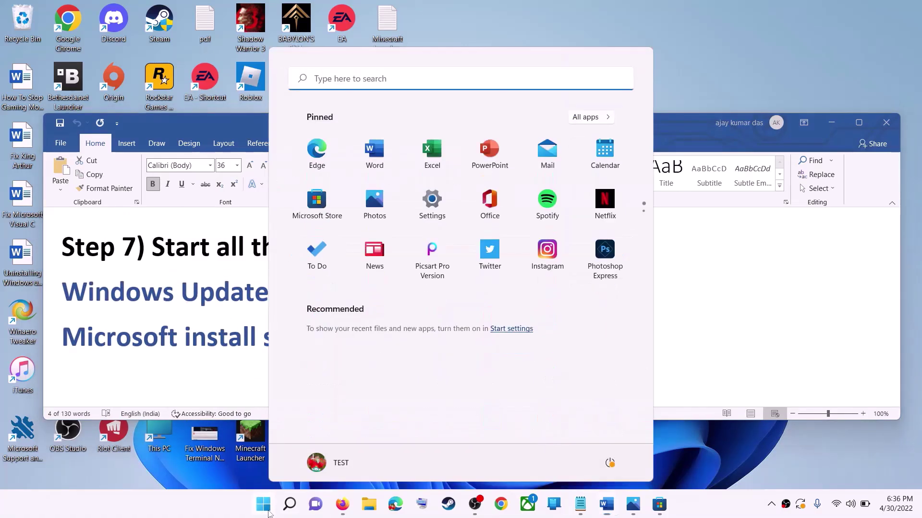
pyautogui.write('services')
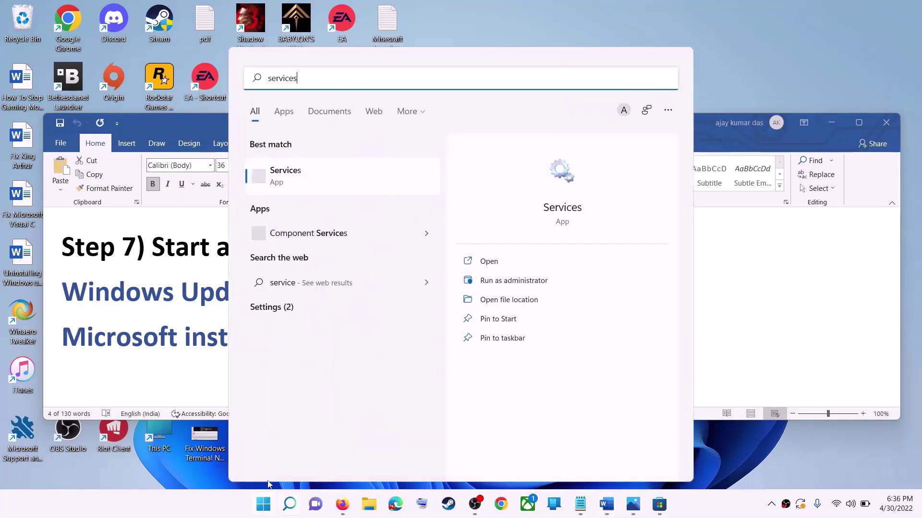
pyautogui.click(318, 181)
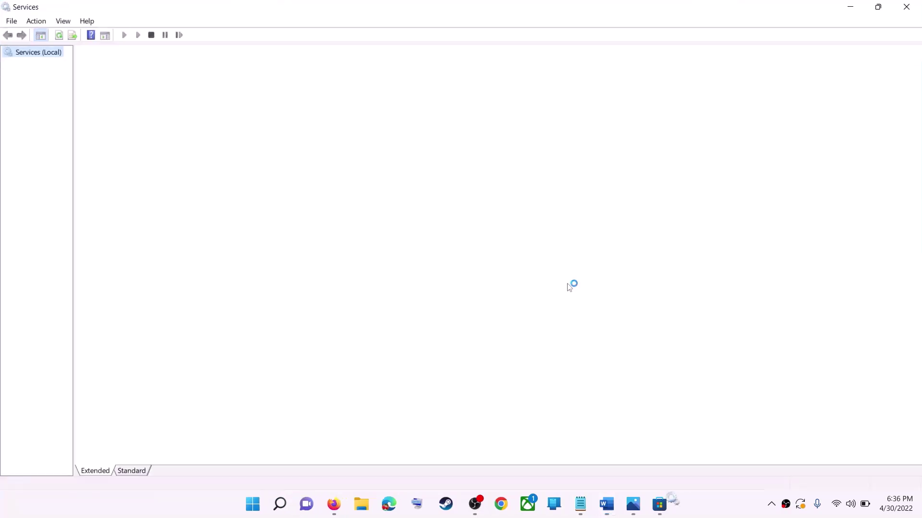
# Step: Set the Windows Update service's startup type to Automatic and restart the service
pyautogui.click(301, 366)
pyautogui.press('w')
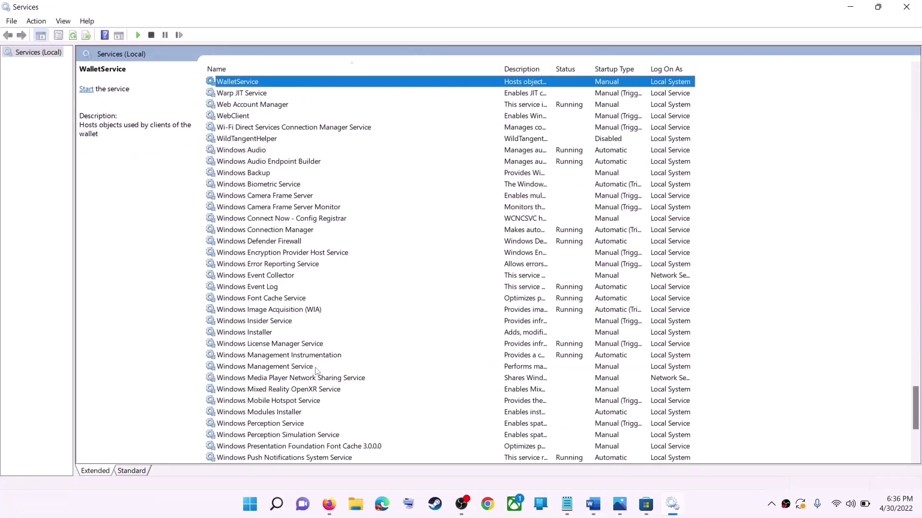
pyautogui.scroll(-8, 321, 414)
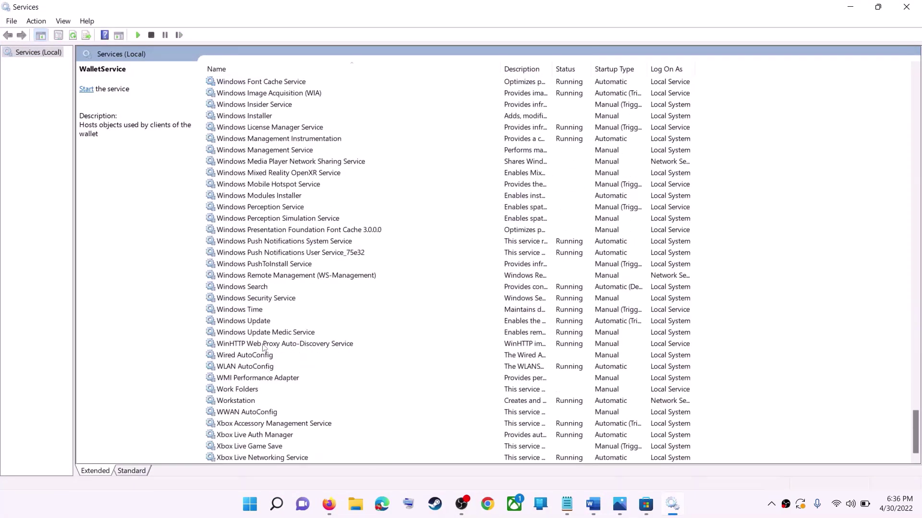
pyautogui.click(262, 322)
pyautogui.doubleClick(311, 327)
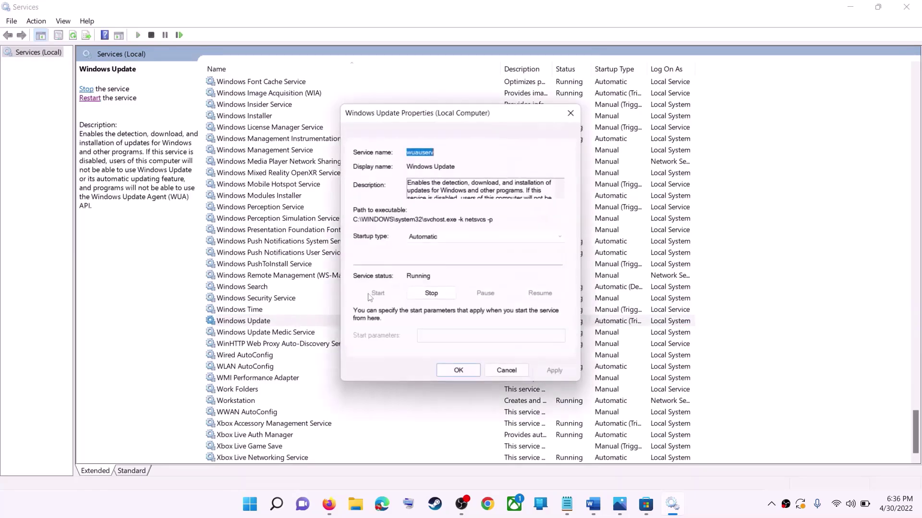
pyautogui.click(450, 238)
pyautogui.click(448, 259)
pyautogui.click(555, 372)
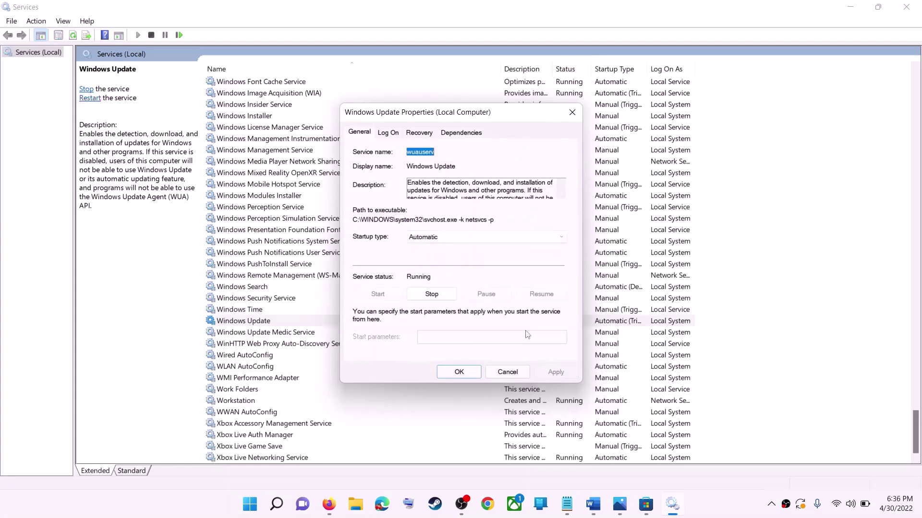
pyautogui.click(459, 372)
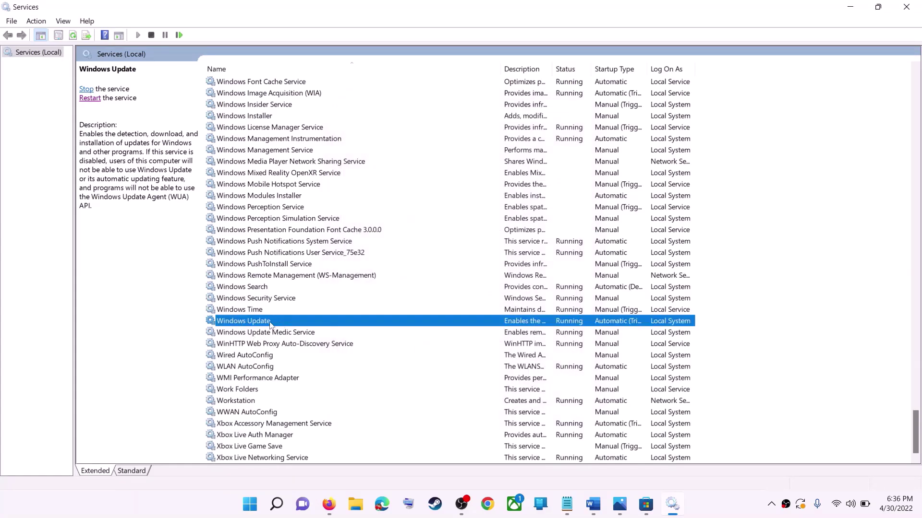
pyautogui.click(90, 98)
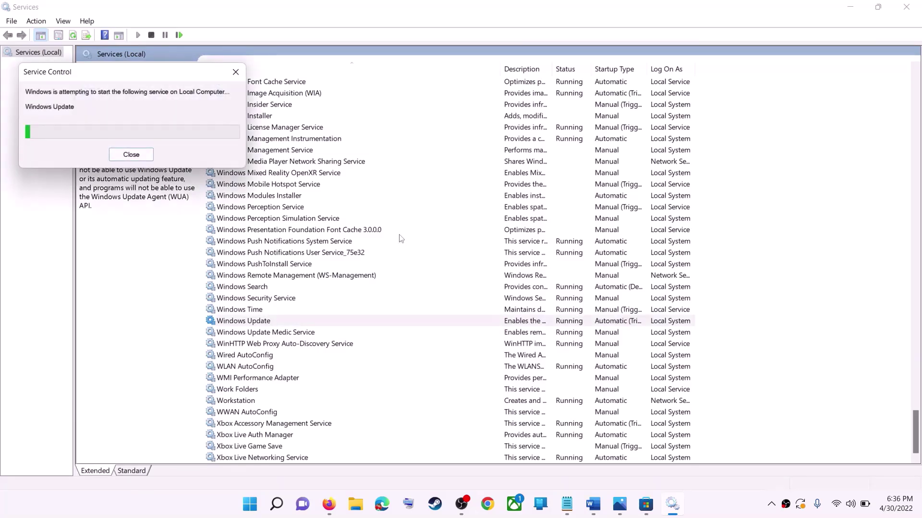
# Step: Set the Microsoft Store Install Service's startup type to Automatic, restart the service, and close Services
pyautogui.click(295, 243)
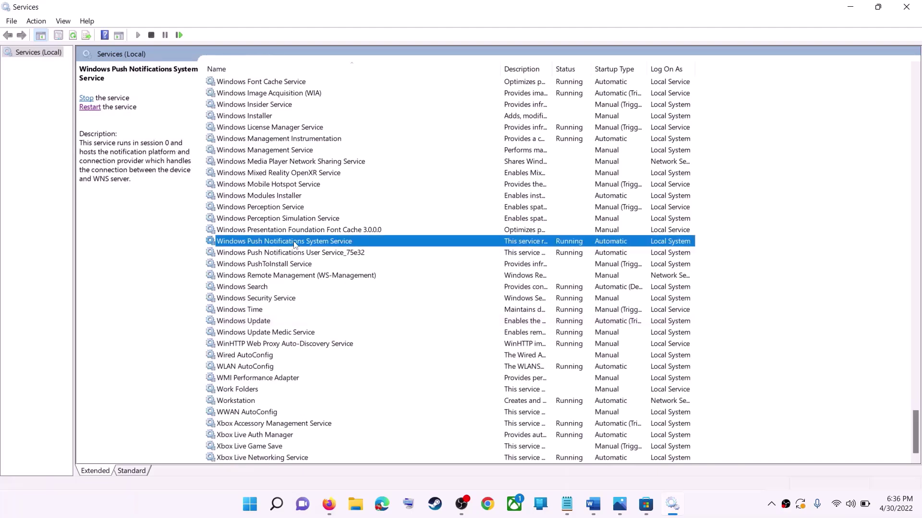
pyautogui.press('m')
pyautogui.click(294, 253)
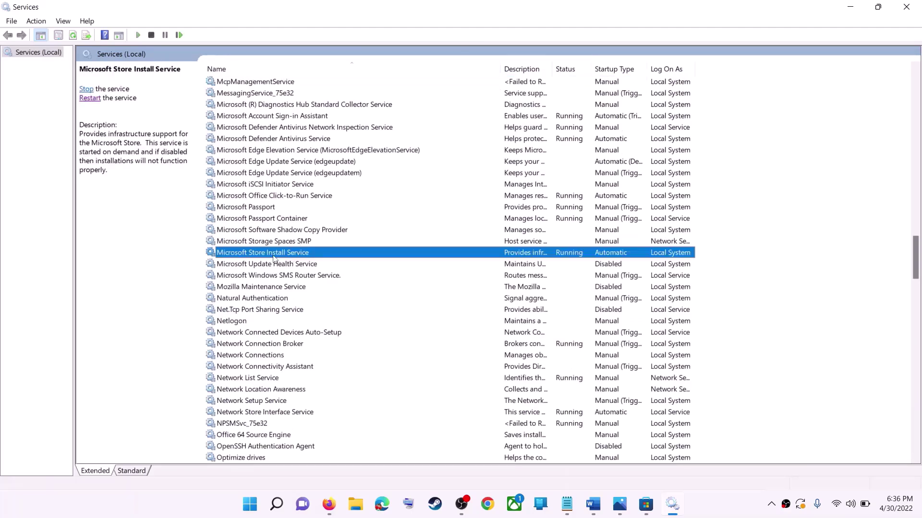
pyautogui.doubleClick(426, 258)
pyautogui.click(444, 237)
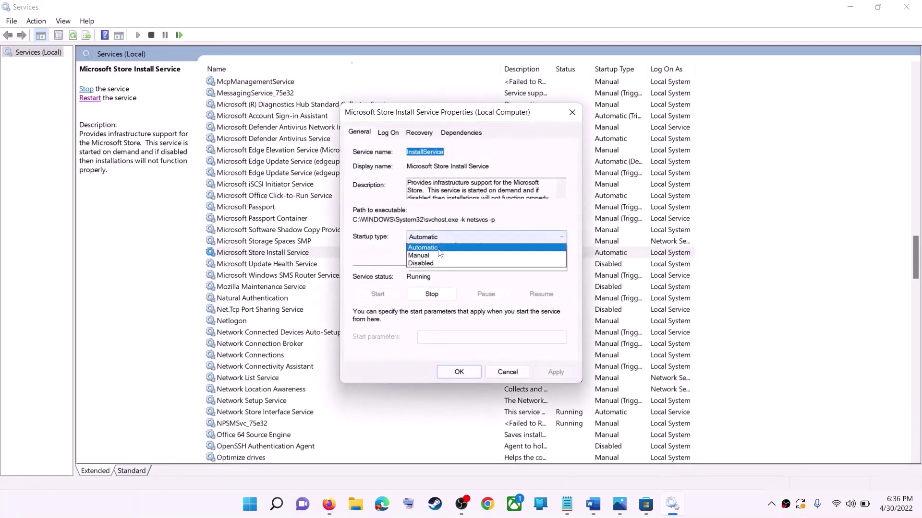
pyautogui.click(480, 257)
pyautogui.click(555, 372)
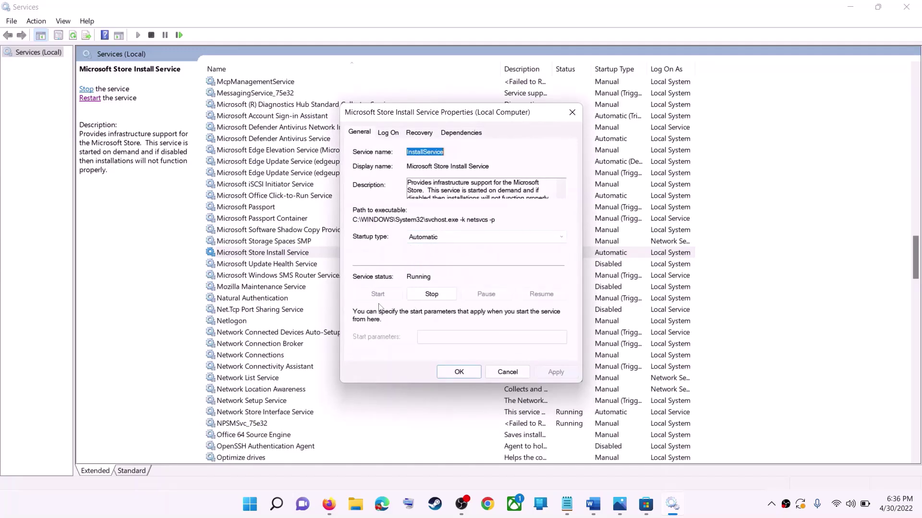
pyautogui.click(457, 372)
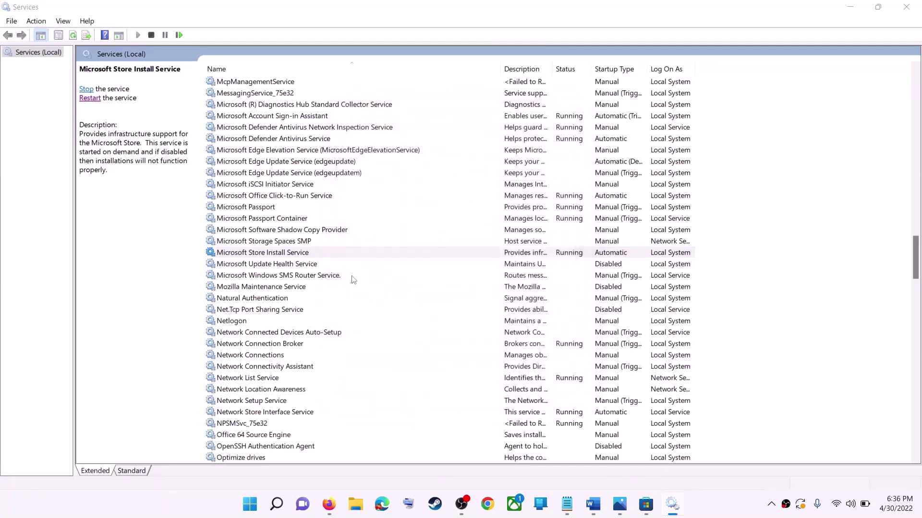
pyautogui.click(84, 99)
pyautogui.click(907, 6)
# Step: Highlight "Update Windows" in step 8 of the Word document
pyautogui.scroll(-3, 278, 297)
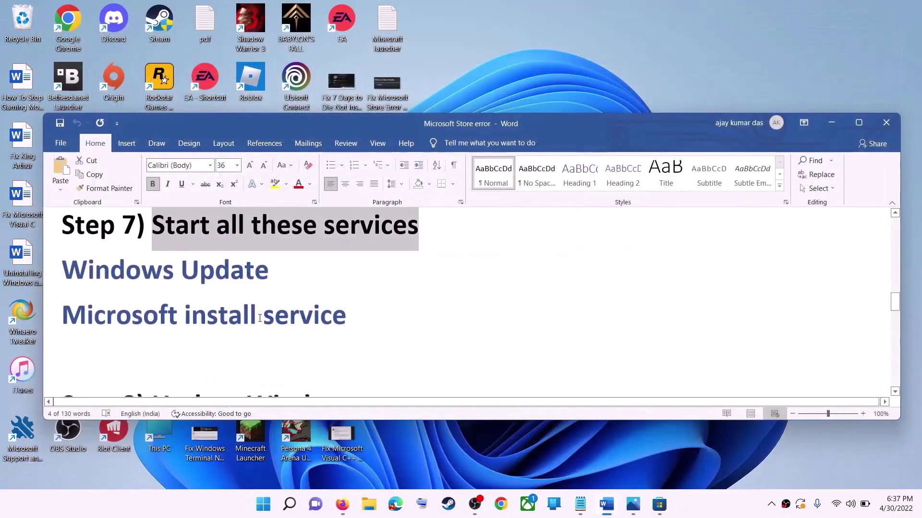
pyautogui.scroll(1, 284, 295)
pyautogui.moveTo(153, 312); pyautogui.dragTo(408, 331)
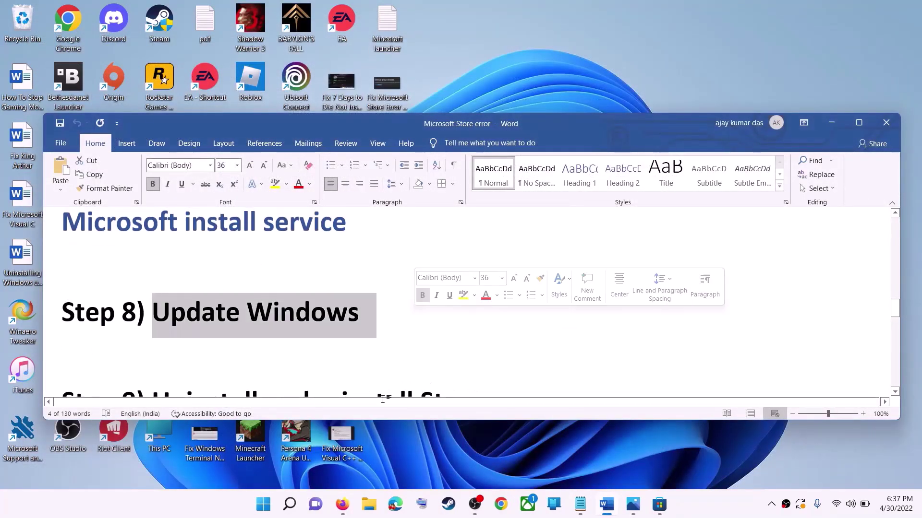
# Step: Open the Windows Update page in Settings to check the update status, and minimize Settings
pyautogui.click(263, 504)
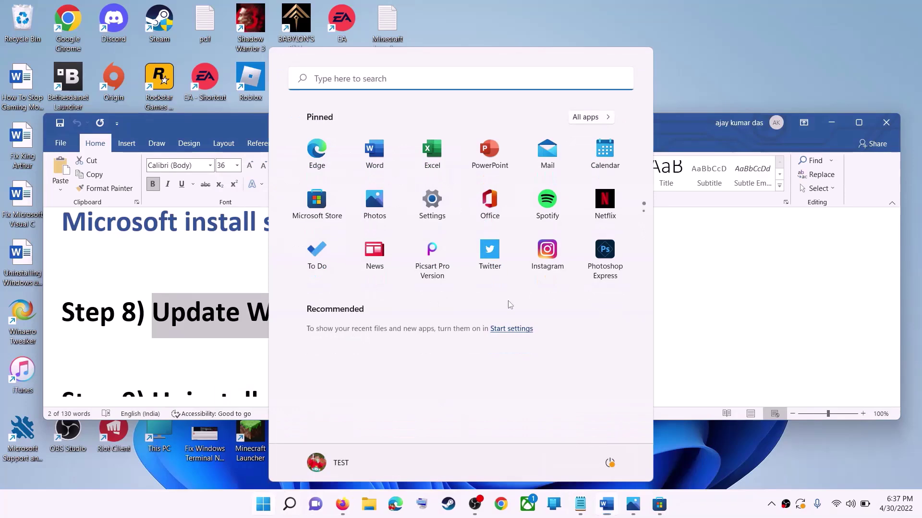
pyautogui.click(430, 209)
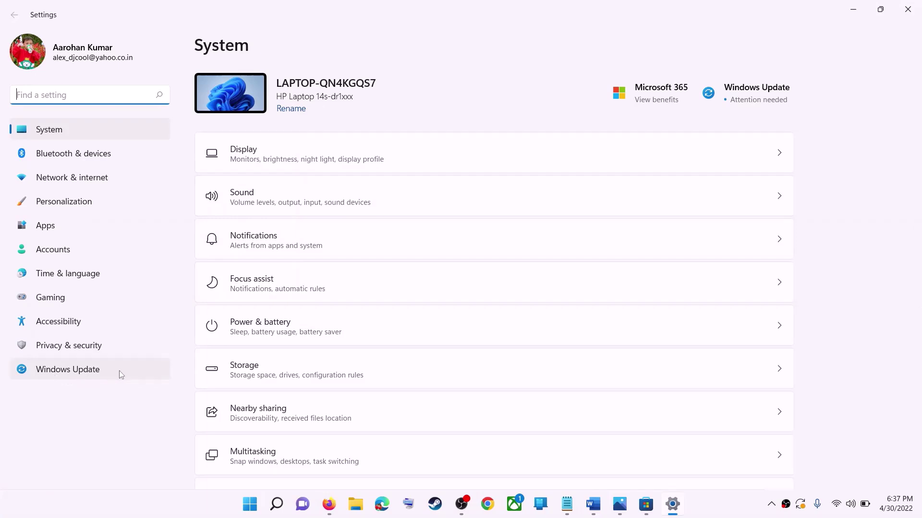
pyautogui.click(73, 374)
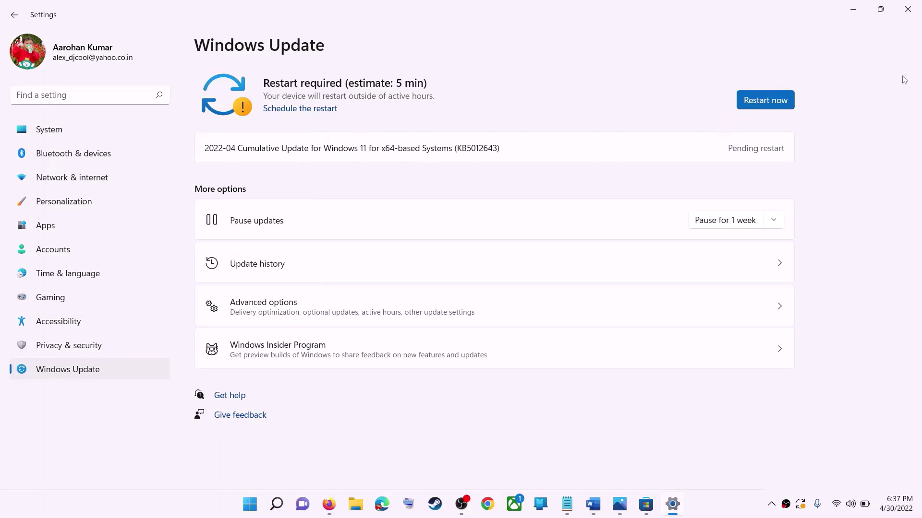
pyautogui.click(853, 10)
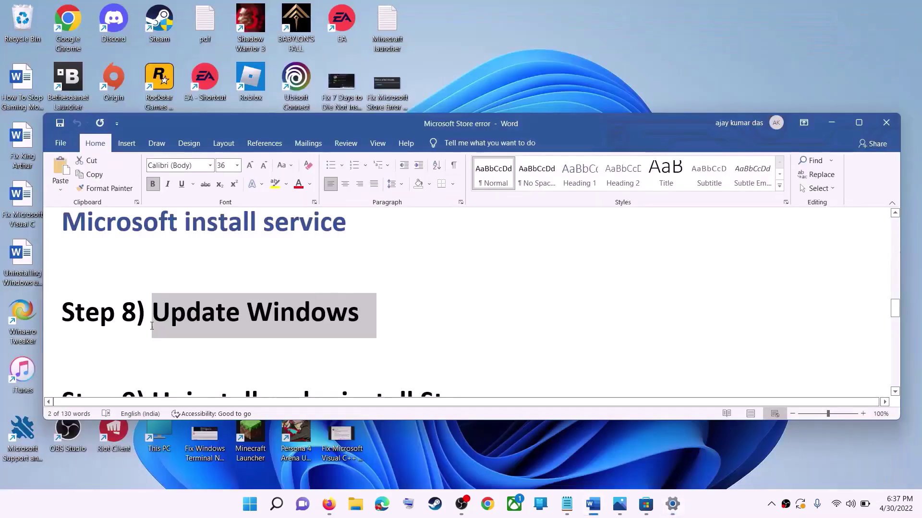
# Step: Copy the command "Get-AppxPackage -allusers *WindowsStore* | Remove-AppxPackage" from step 9 of the Word document
pyautogui.scroll(-3, 274, 319)
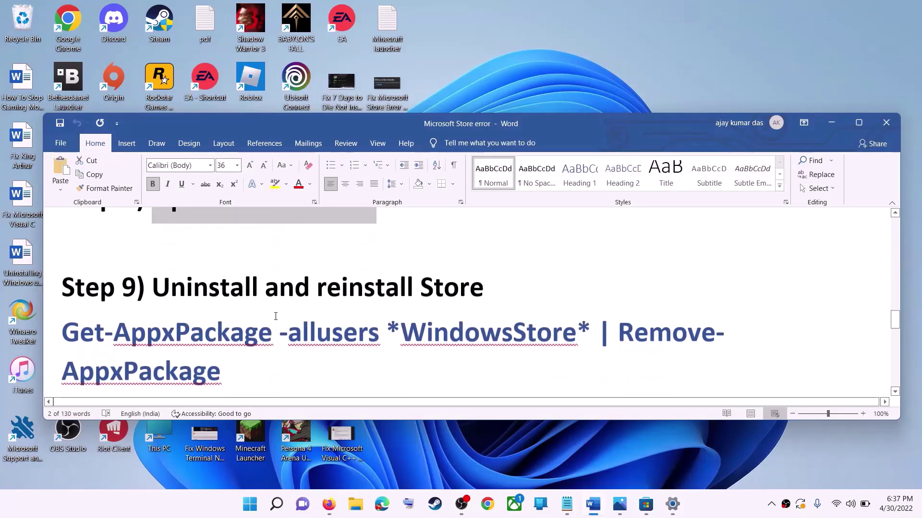
pyautogui.scroll(-1, 275, 316)
pyautogui.moveTo(242, 341); pyautogui.dragTo(61, 314)
pyautogui.rightClick(142, 329)
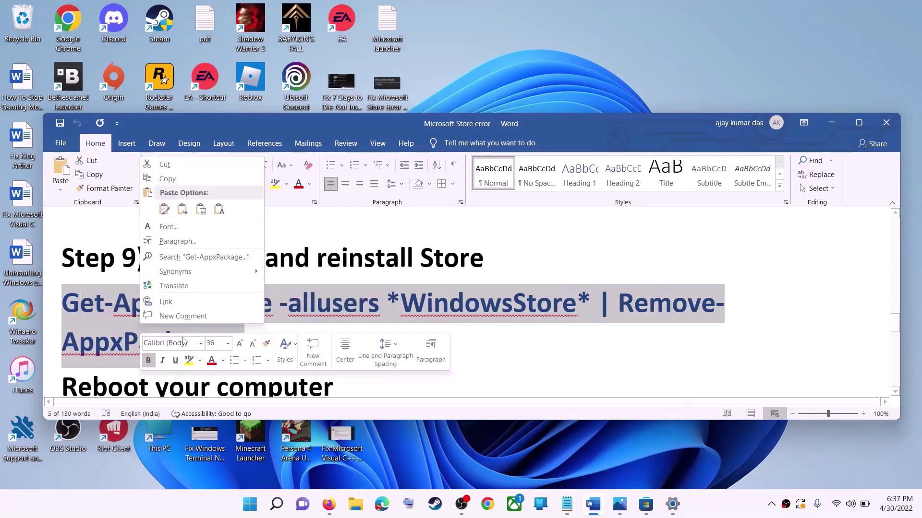
pyautogui.click(186, 180)
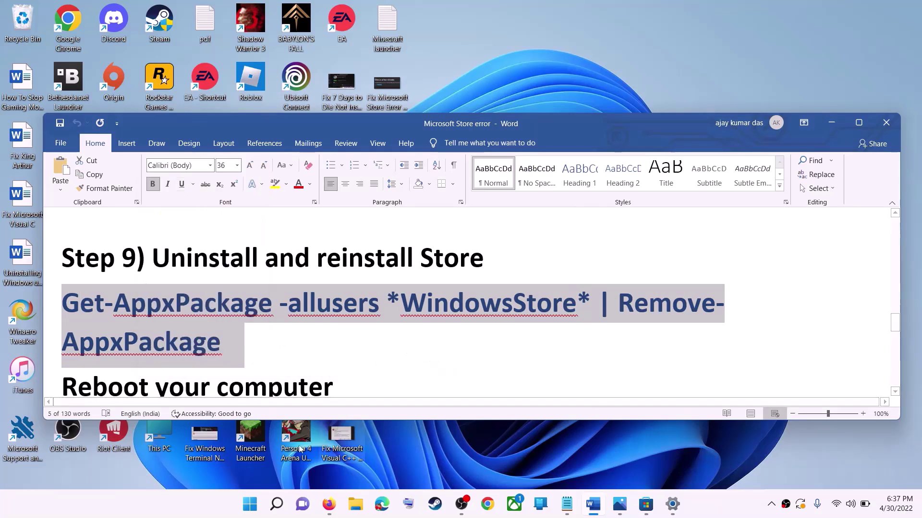
# Step: Search Windows for "powershell" and open Windows PowerShell as administrator, approving the elevation request
pyautogui.click(254, 510)
pyautogui.write('powe')
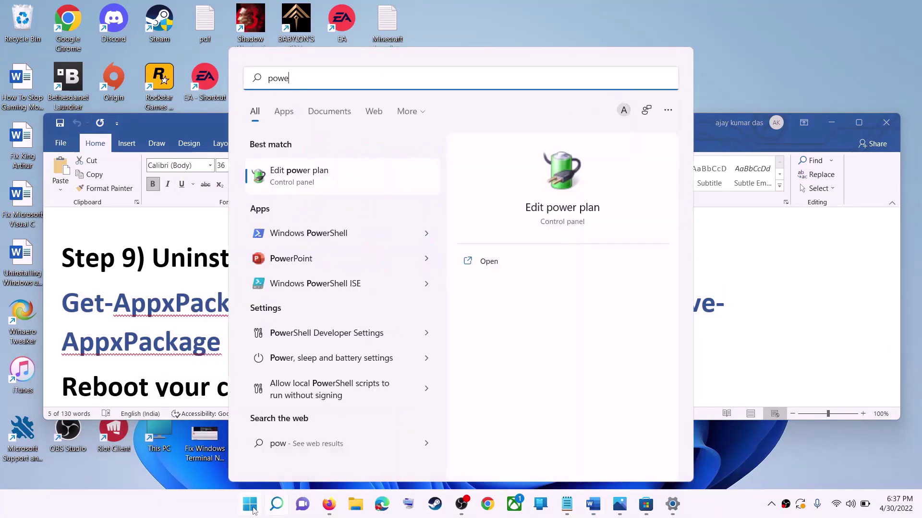
pyautogui.write('rshell')
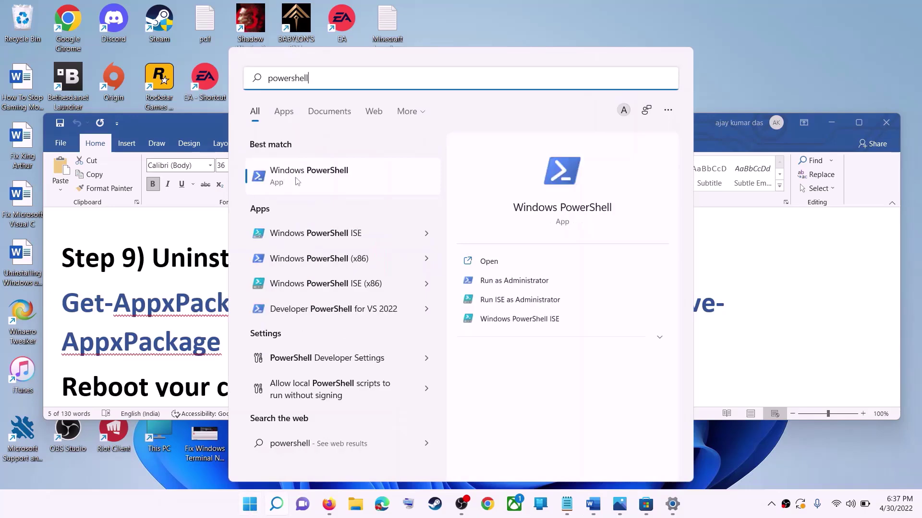
pyautogui.rightClick(297, 181)
pyautogui.click(373, 194)
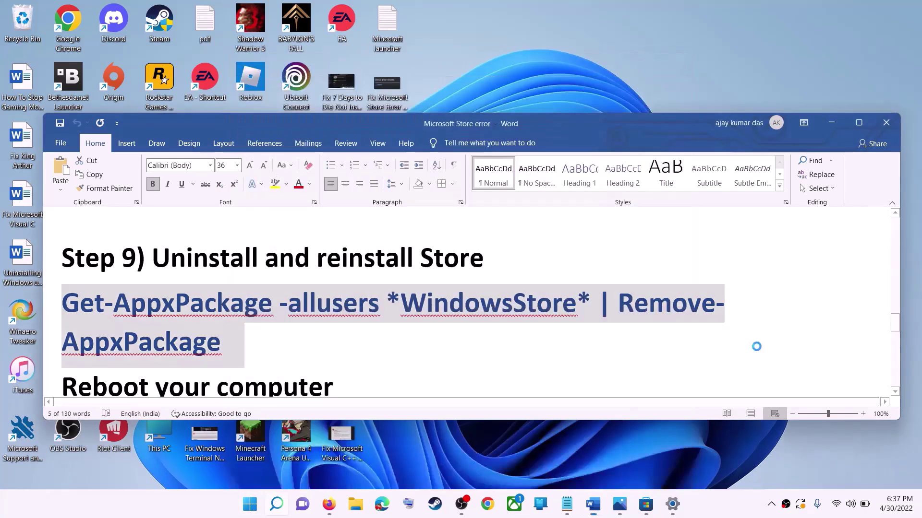
pyautogui.click(389, 344)
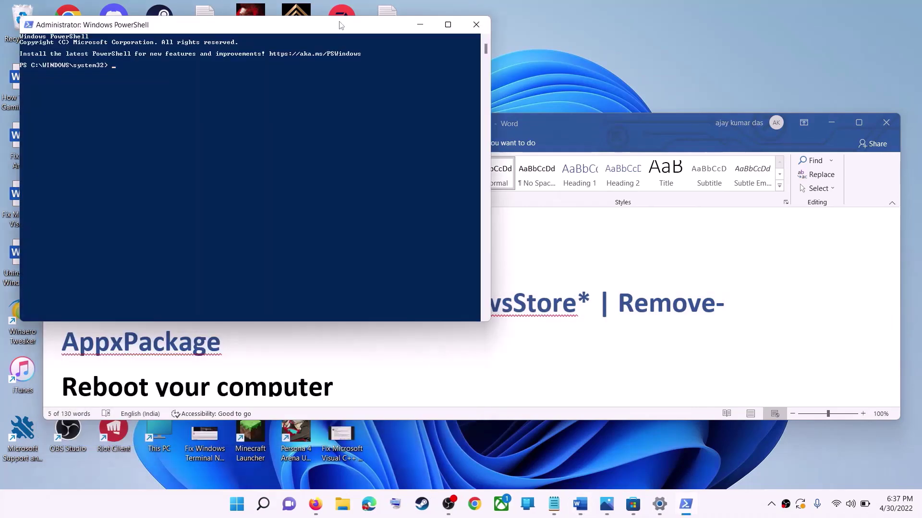
# Step: Run the copied Get-AppxPackage -allusers *WindowsStore* | Remove-AppxPackage command in PowerShell, and return to "Reboot your computer" in the Word document
pyautogui.moveTo(338, 23); pyautogui.dragTo(470, 123)
pyautogui.hotkey('ctrl', 'v')
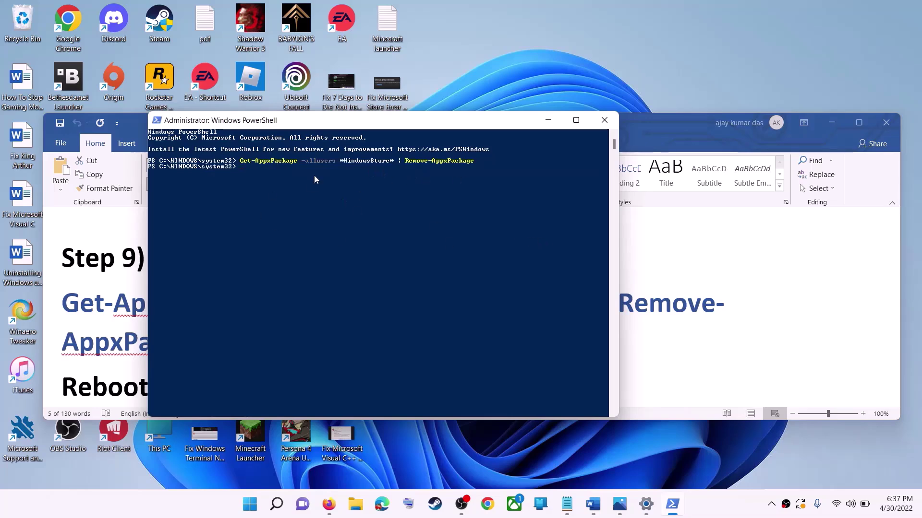
pyautogui.click(594, 504)
pyautogui.scroll(-1, 336, 312)
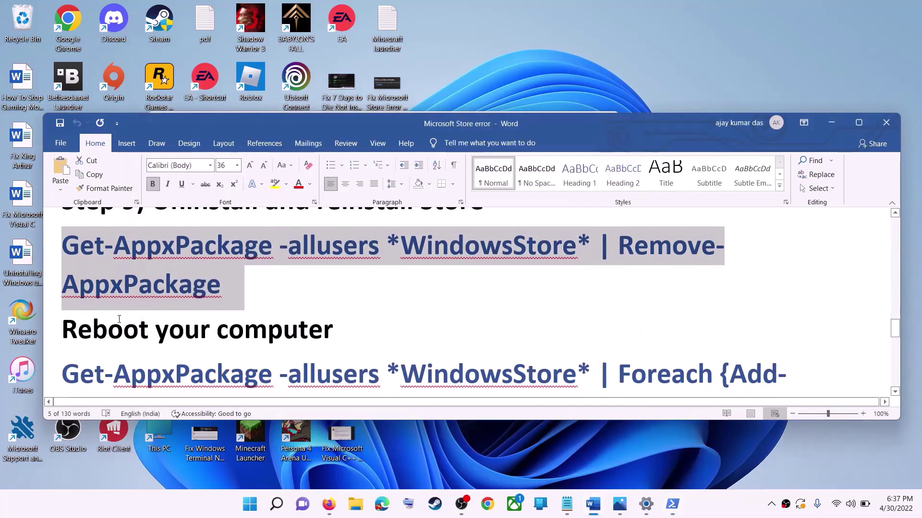
# Step: Highlight the "Reboot your computer" line in the Word document and check the computer's power options without restarting
pyautogui.tripleClick(197, 332)
pyautogui.press('super')
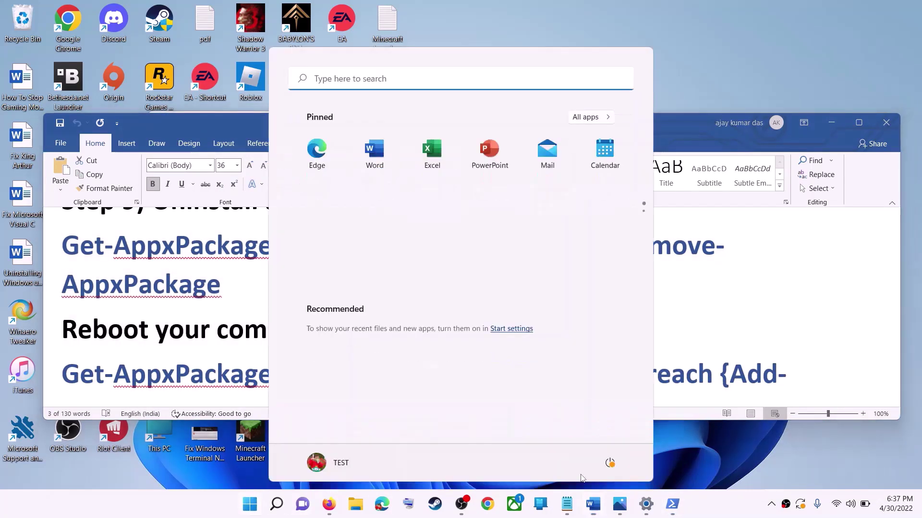
pyautogui.click(609, 463)
pyautogui.press('Escape')
pyautogui.click(194, 334)
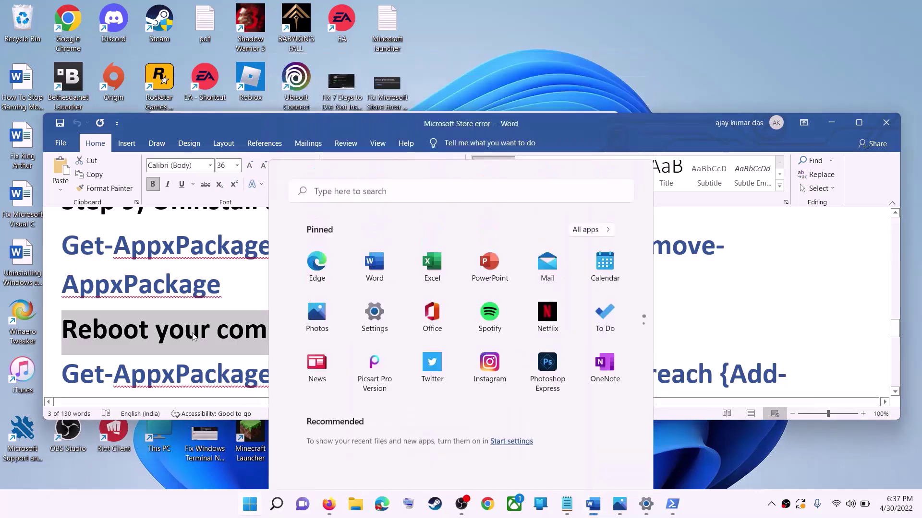
pyautogui.scroll(-1, 244, 358)
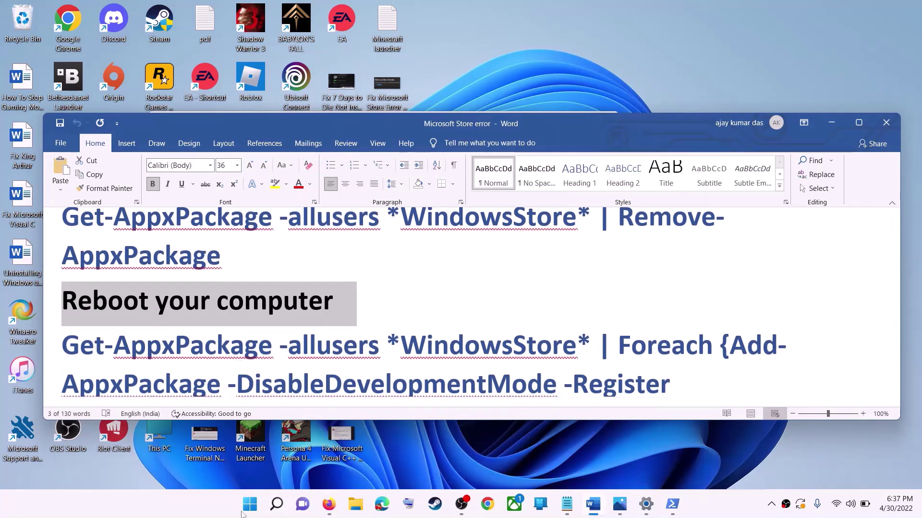
# Step: Search Windows for "powershell" and open Windows PowerShell as administrator again, approving the elevation request
pyautogui.click(247, 512)
pyautogui.write('powe')
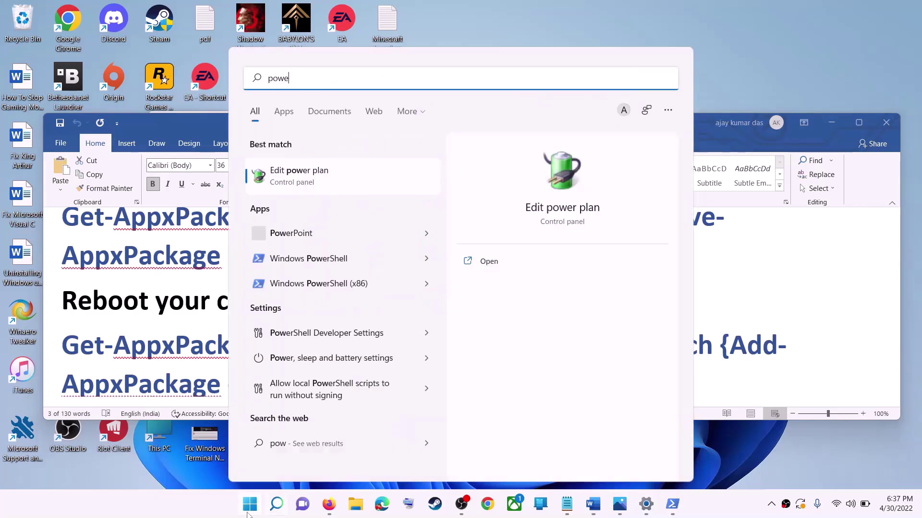
pyautogui.write('rshell')
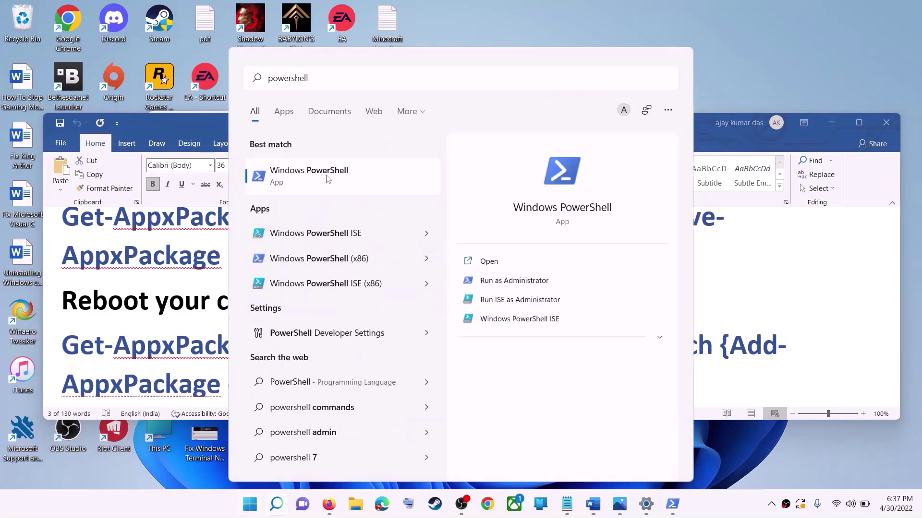
pyautogui.rightClick(329, 178)
pyautogui.click(434, 191)
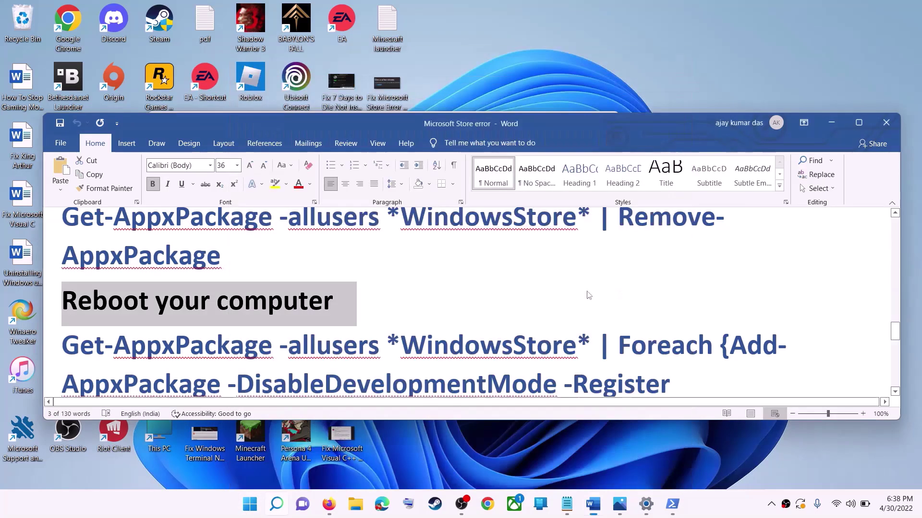
pyautogui.click(419, 343)
# Step: Copy the Get-AppxPackage -allusers *WindowsStore* | Foreach {Add-AppxPackage ...} command under "Reboot your computer" in the Word document
pyautogui.click(597, 283)
pyautogui.scroll(-2, 599, 336)
pyautogui.moveTo(568, 364); pyautogui.dragTo(63, 288)
pyautogui.rightClick(106, 307)
pyautogui.click(139, 331)
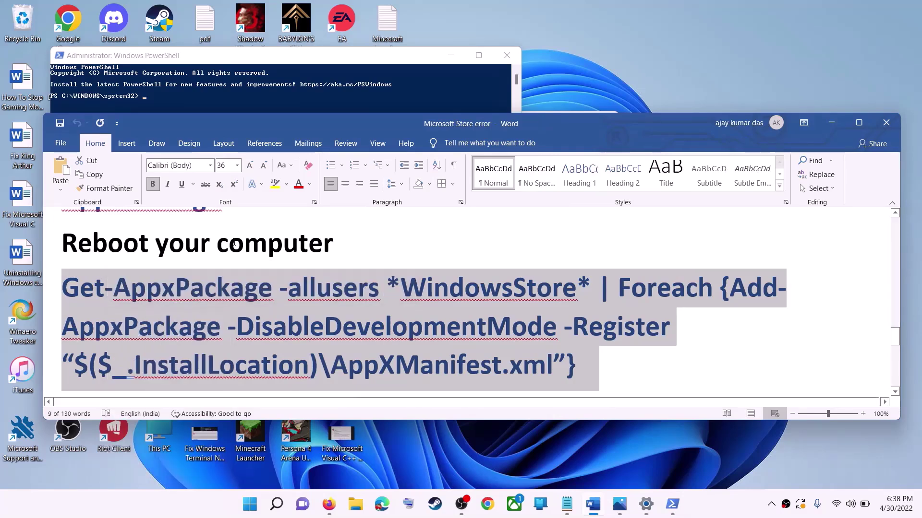
# Step: Run the copied Get-AppxPackage command with Add-AppxPackage -DisableDevelopmentMode -Register in the administrator PowerShell window to reinstall the Store
pyautogui.hotkey('alt', 'Tab')
pyautogui.click(278, 196)
pyautogui.rightClick(281, 198)
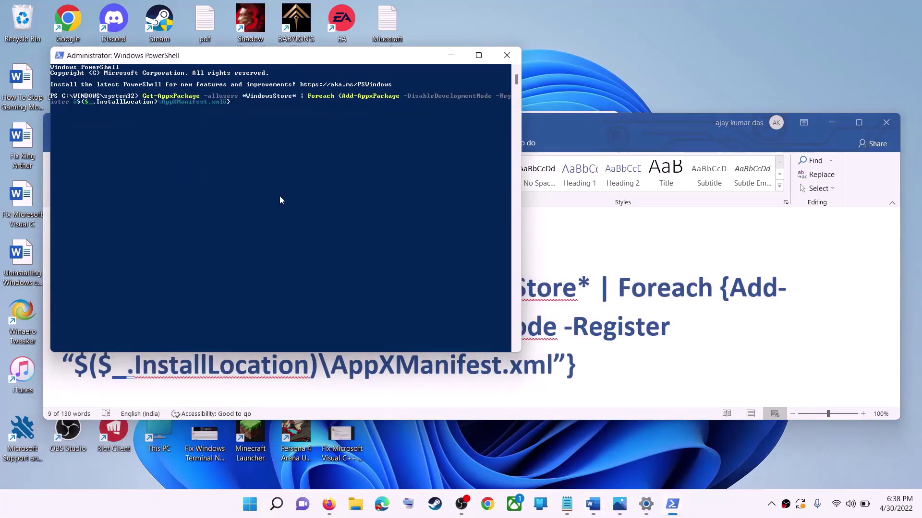
pyautogui.press('Return')
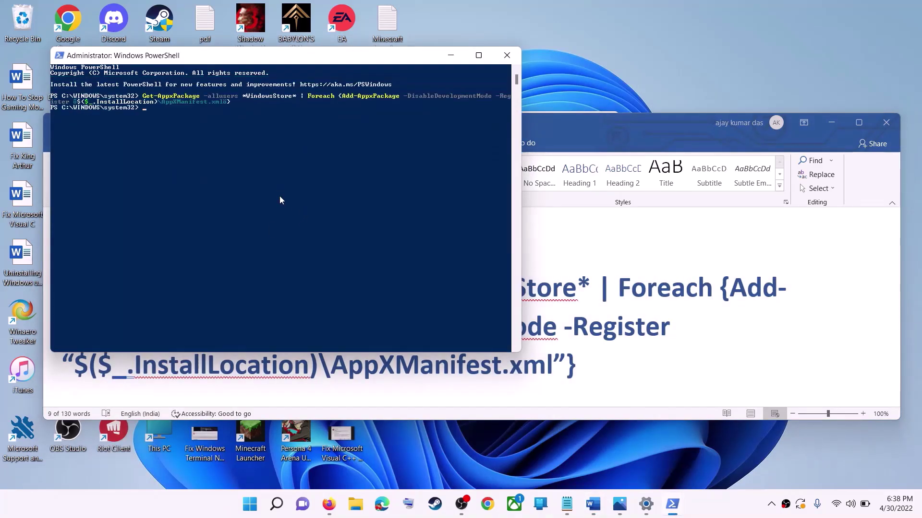
# Step: Search Windows for "store" and open Microsoft Store
pyautogui.click(251, 507)
pyautogui.write('s')
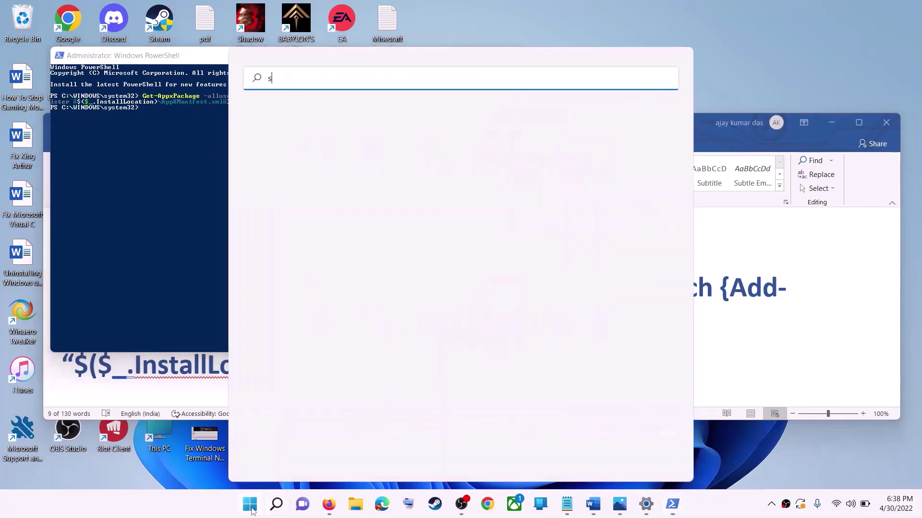
pyautogui.write('tore')
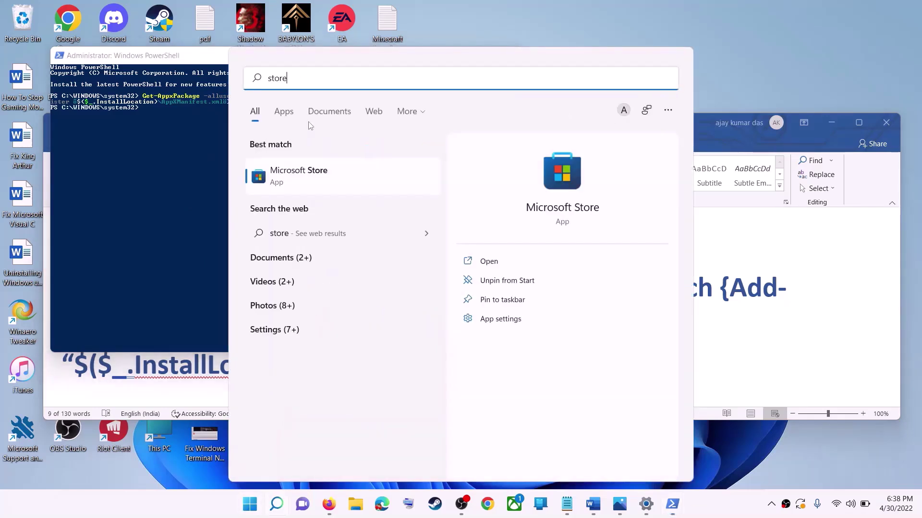
pyautogui.press('Return')
# Step: Return to the Word document and highlight "Try installing to C drive/Different Drive" in step 10
pyautogui.click(859, 311)
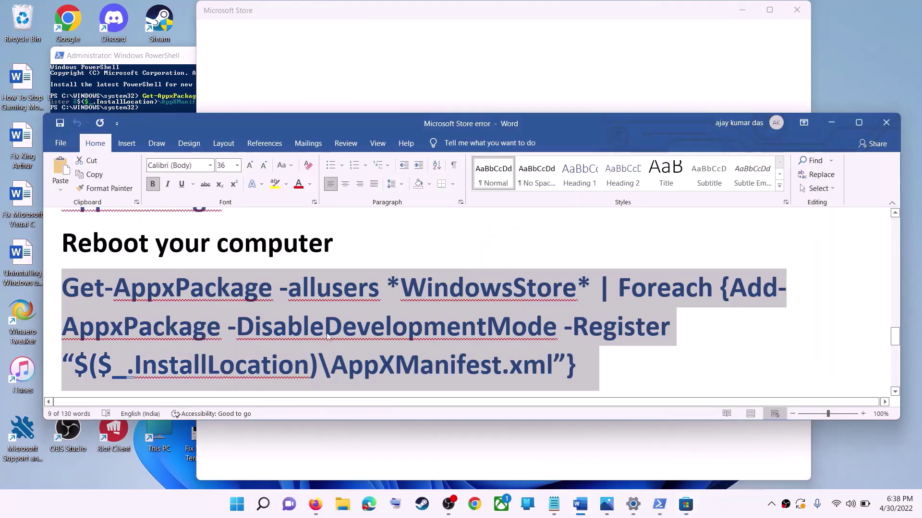
pyautogui.scroll(-4, 330, 337)
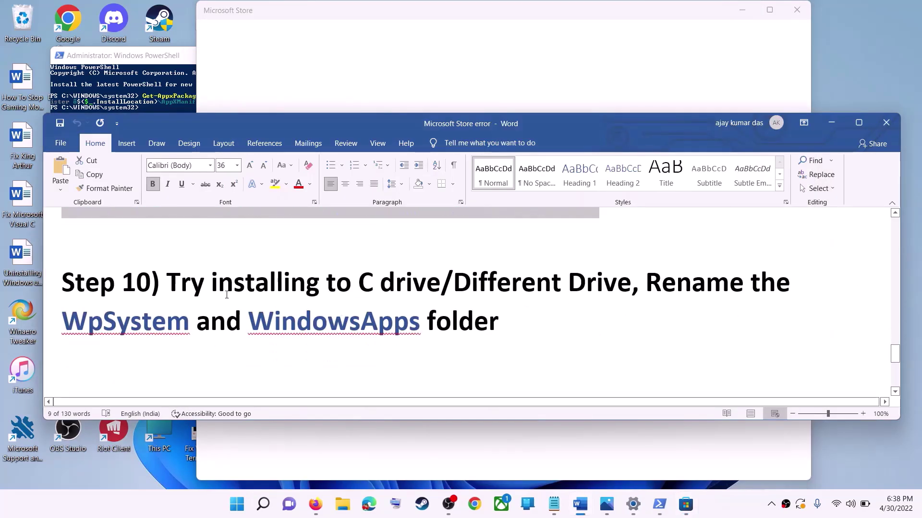
pyautogui.moveTo(203, 280); pyautogui.dragTo(631, 285)
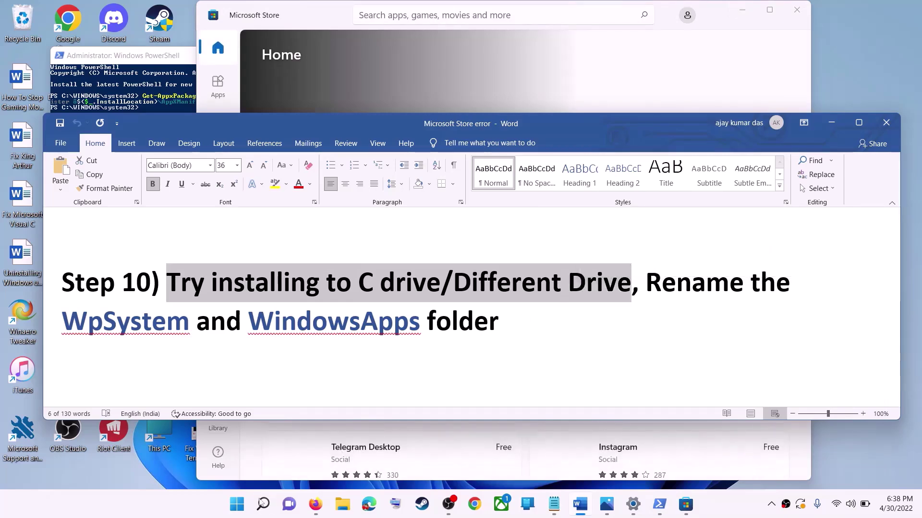
# Step: Open Settings and go to the Storage page of the System settings
pyautogui.click(236, 504)
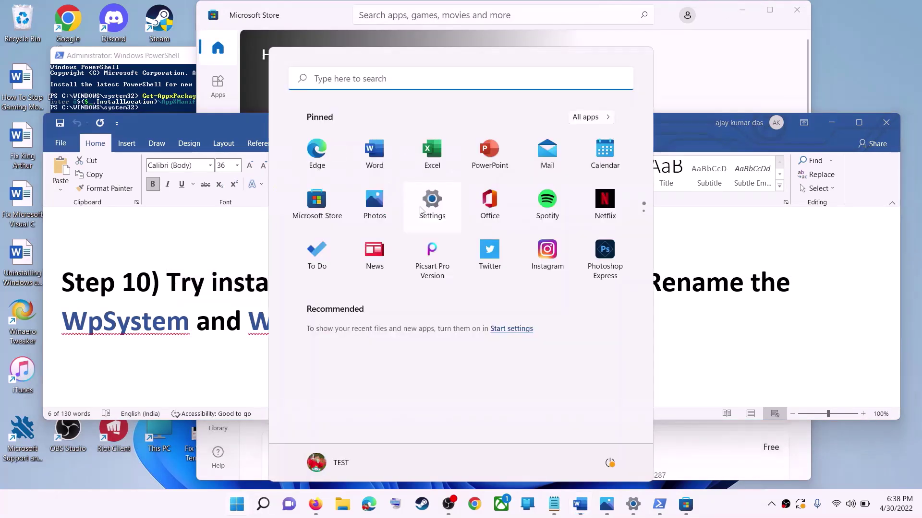
pyautogui.click(432, 201)
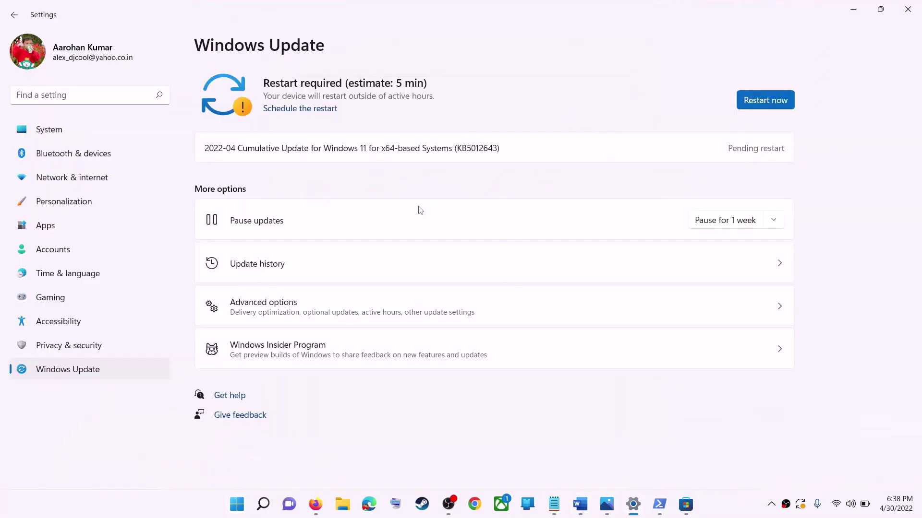
pyautogui.click(58, 134)
pyautogui.scroll(-3, 283, 303)
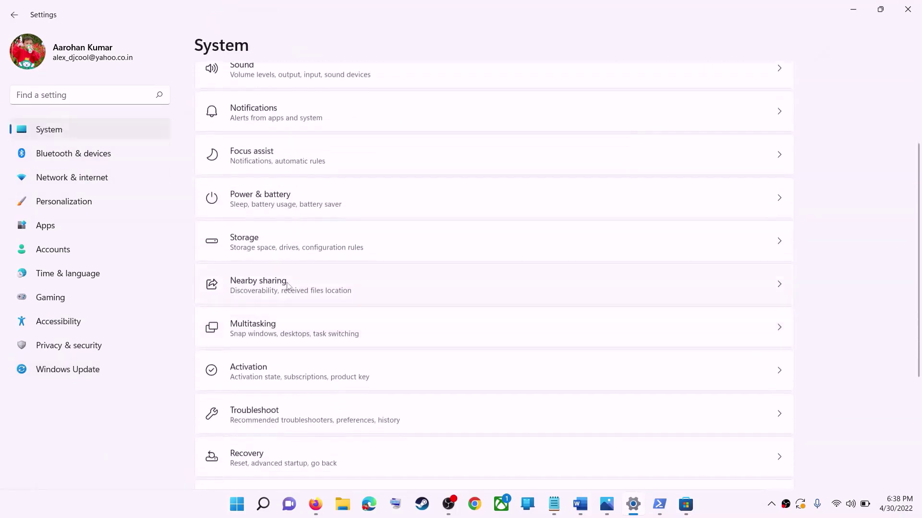
pyautogui.click(263, 247)
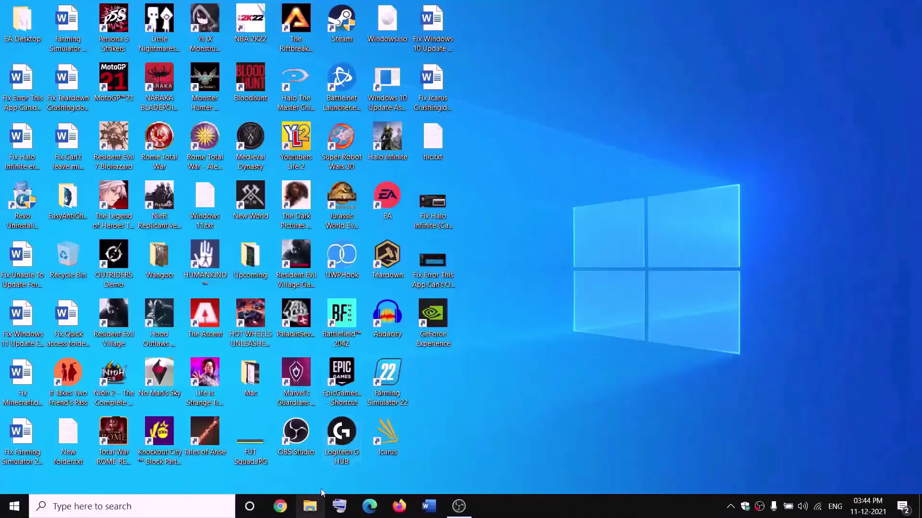
# Step: Open the New Volume (D:) drive from This PC in File Explorer
pyautogui.click(316, 507)
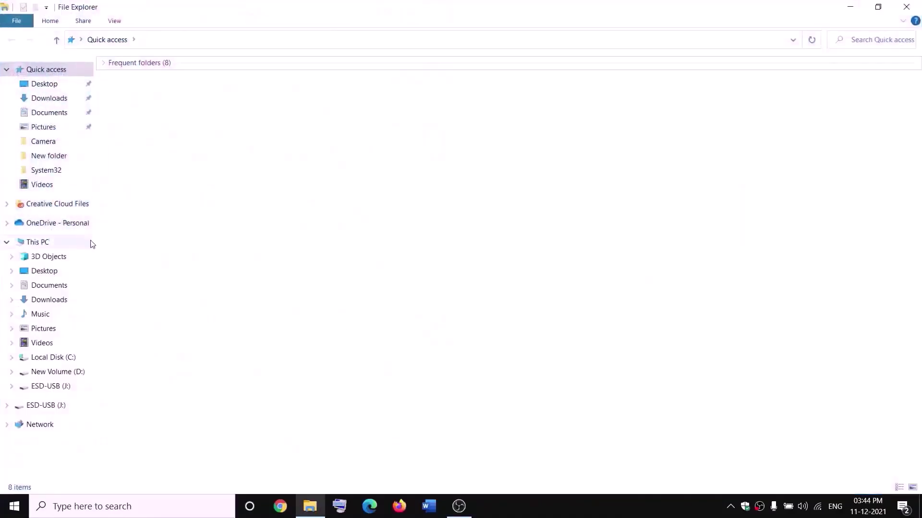
pyautogui.click(76, 242)
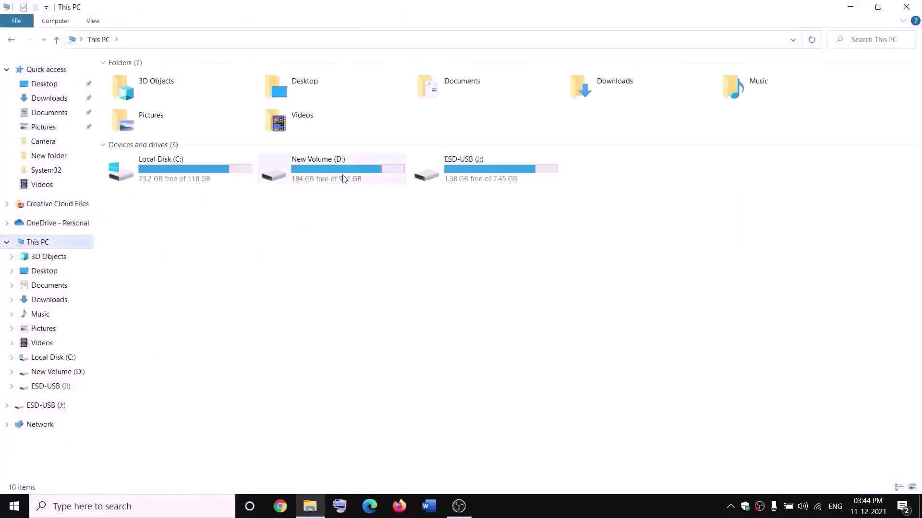
pyautogui.doubleClick(345, 179)
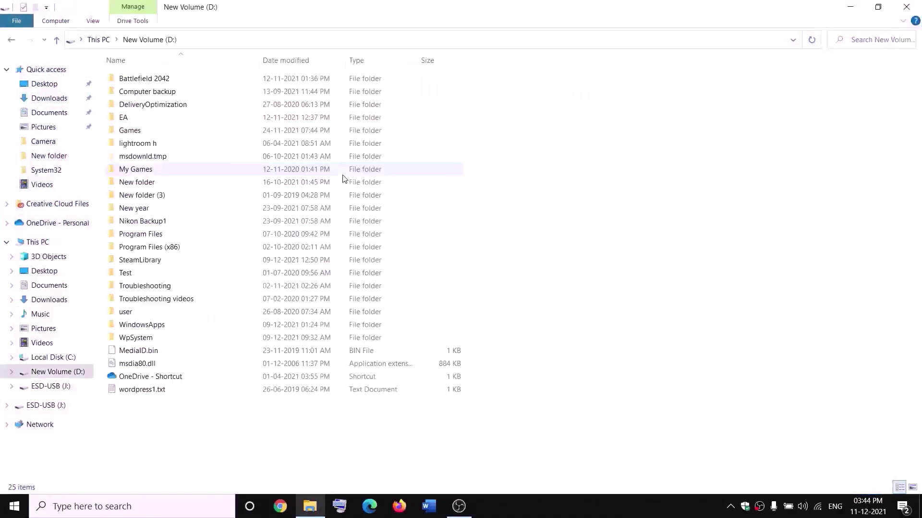
pyautogui.click(149, 339)
pyautogui.rightClick(150, 340)
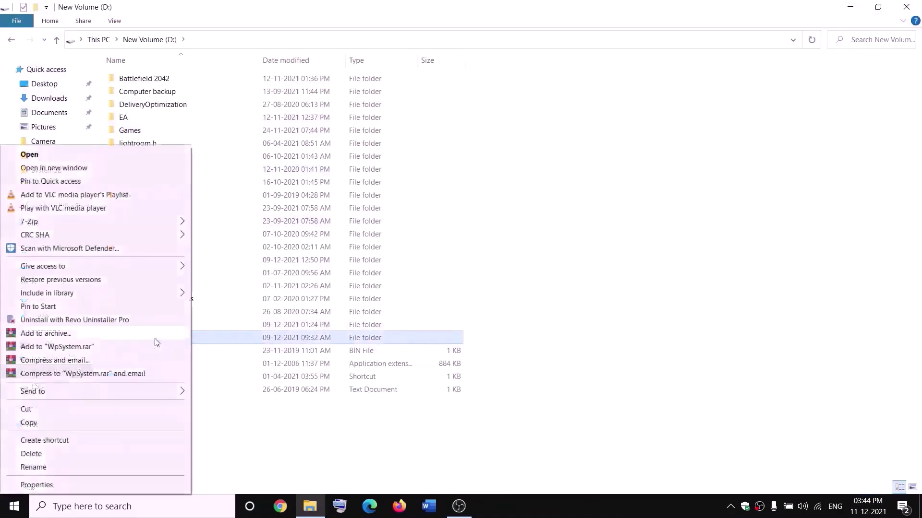
pyautogui.click(290, 438)
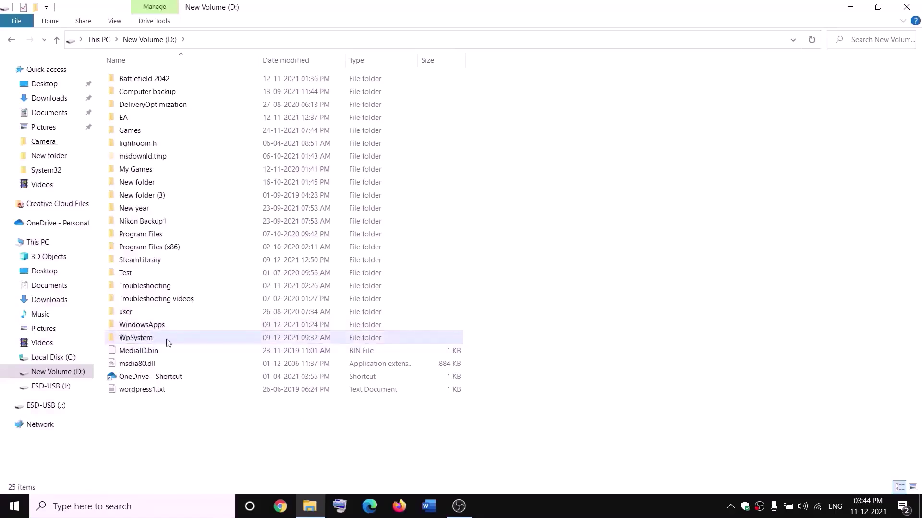
# Step: Open the WpSystem folder's properties and bring up its advanced security settings
pyautogui.moveTo(149, 342)
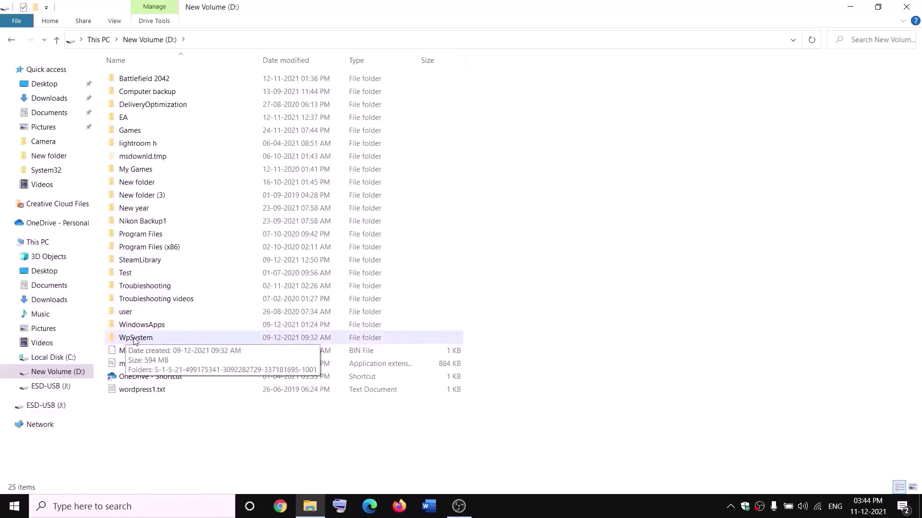
pyautogui.rightClick(136, 339)
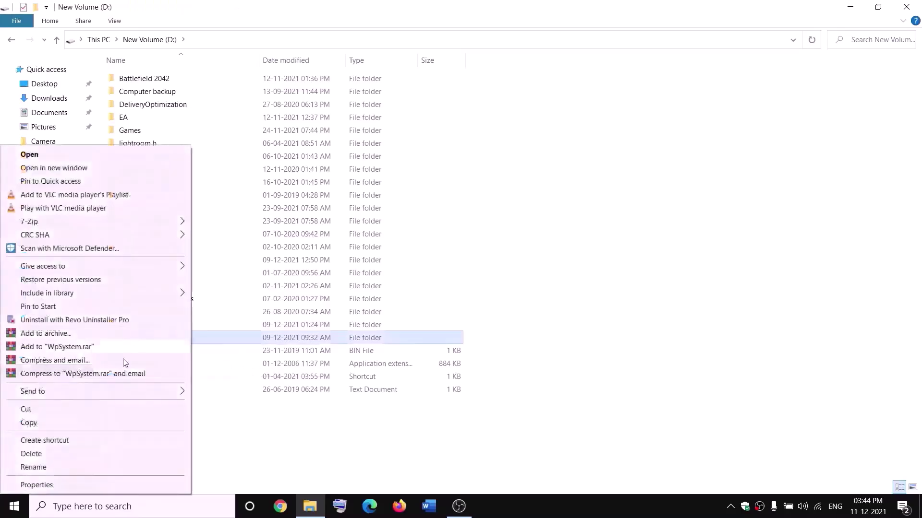
pyautogui.click(37, 486)
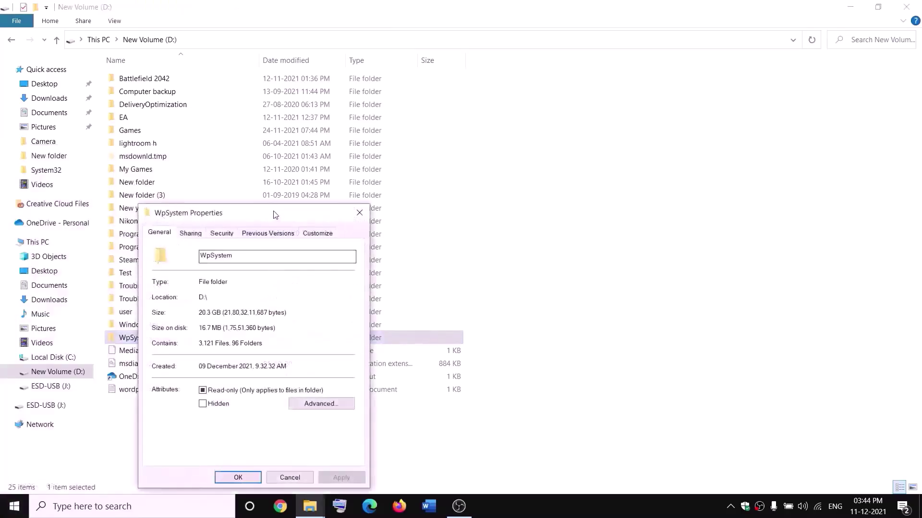
pyautogui.moveTo(273, 214); pyautogui.dragTo(390, 140)
pyautogui.click(342, 155)
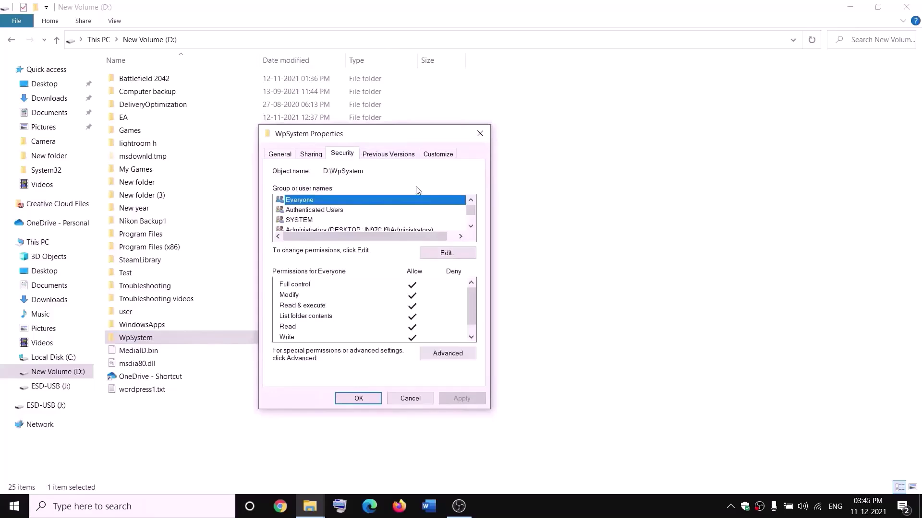
pyautogui.click(449, 355)
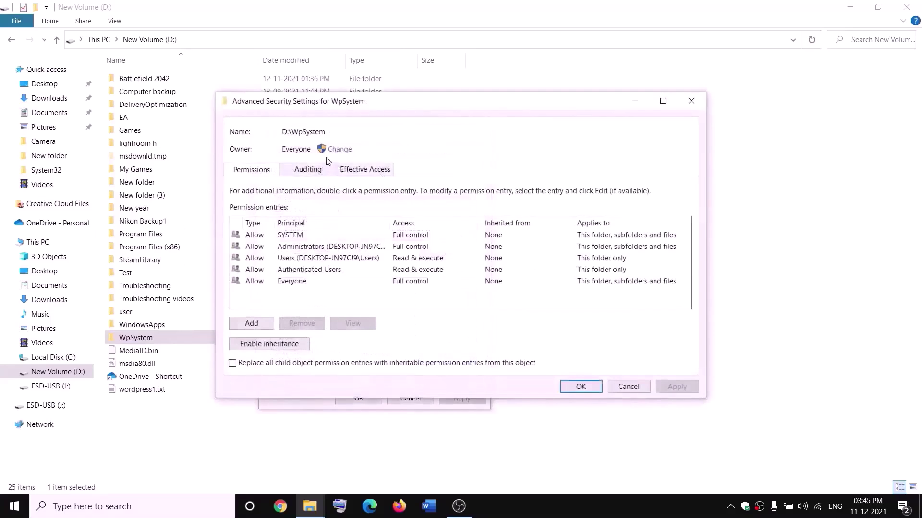
# Step: Change the owner of the WpSystem folder to "everyone", checking the entered name
pyautogui.click(341, 149)
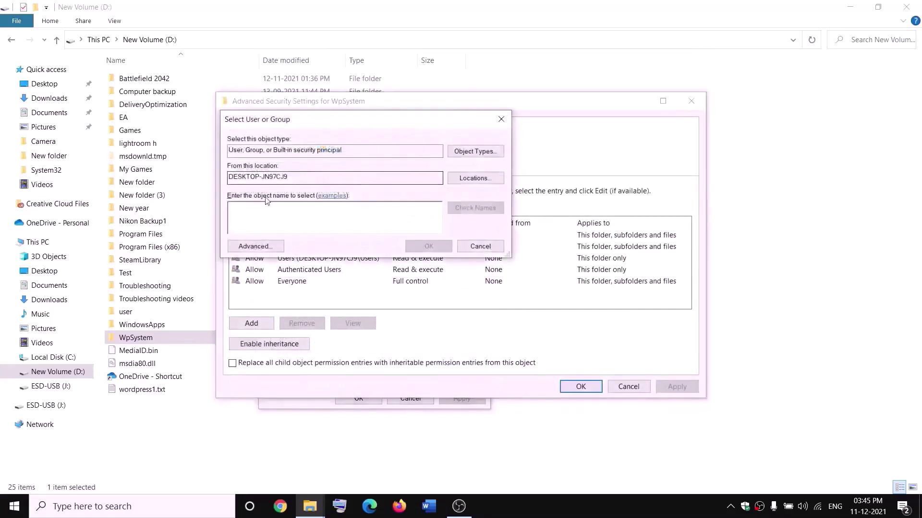
pyautogui.click(251, 224)
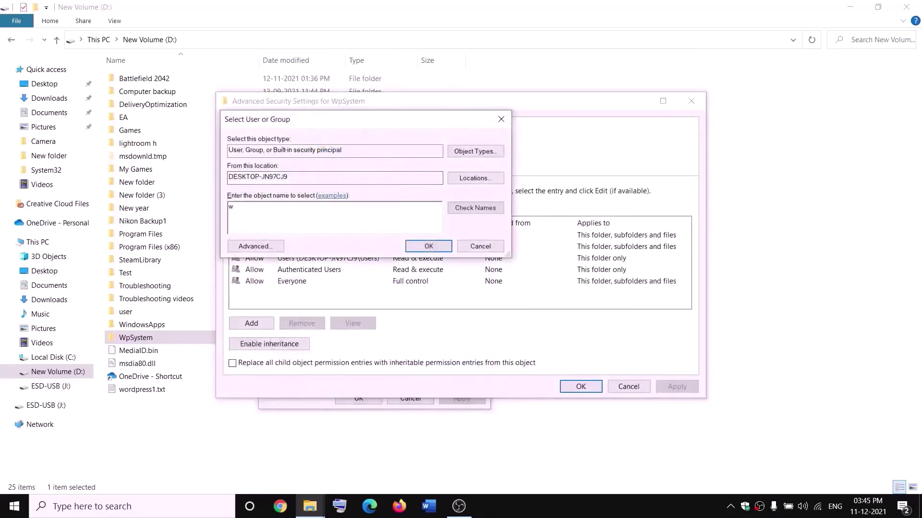
pyautogui.write('everyone')
pyautogui.doubleClick(277, 205)
pyautogui.click(482, 214)
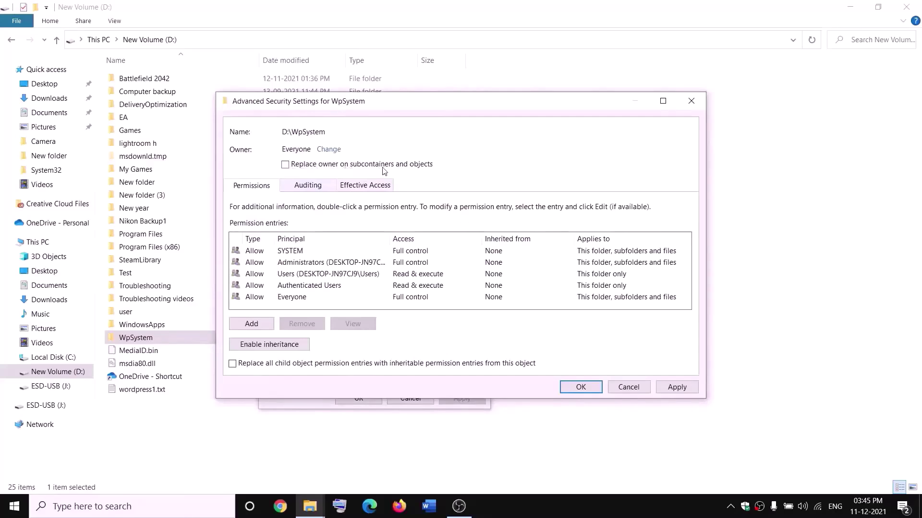
# Step: Enable replacing the owner on subcontainers and objects, apply it, and close the WpSystem security settings and properties
pyautogui.click(286, 165)
pyautogui.click(677, 387)
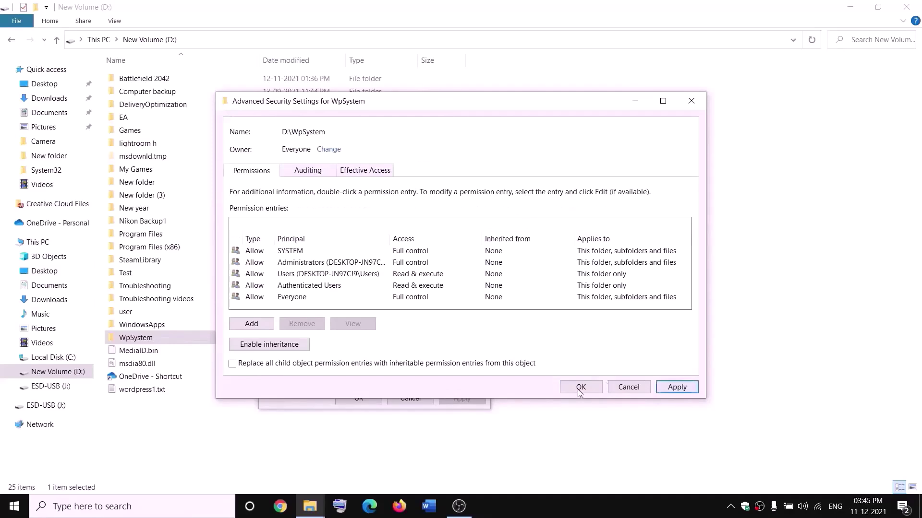
pyautogui.click(560, 302)
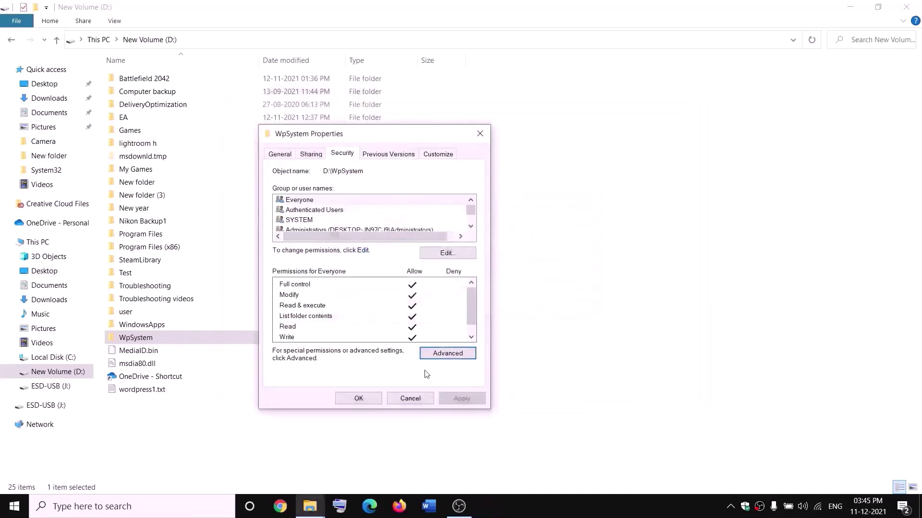
pyautogui.click(359, 399)
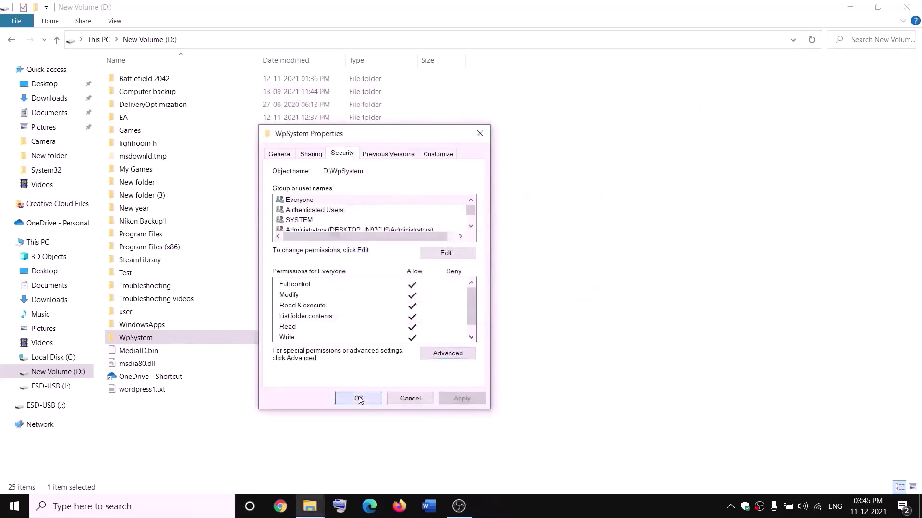
# Step: Reopen the WpSystem folder's properties and bring up its advanced security settings
pyautogui.rightClick(138, 341)
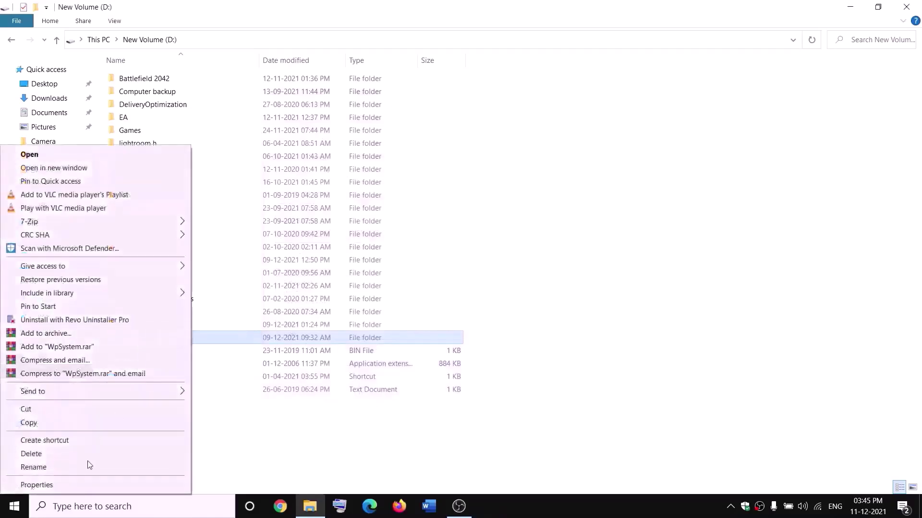
pyautogui.click(56, 485)
pyautogui.moveTo(252, 215); pyautogui.dragTo(355, 160)
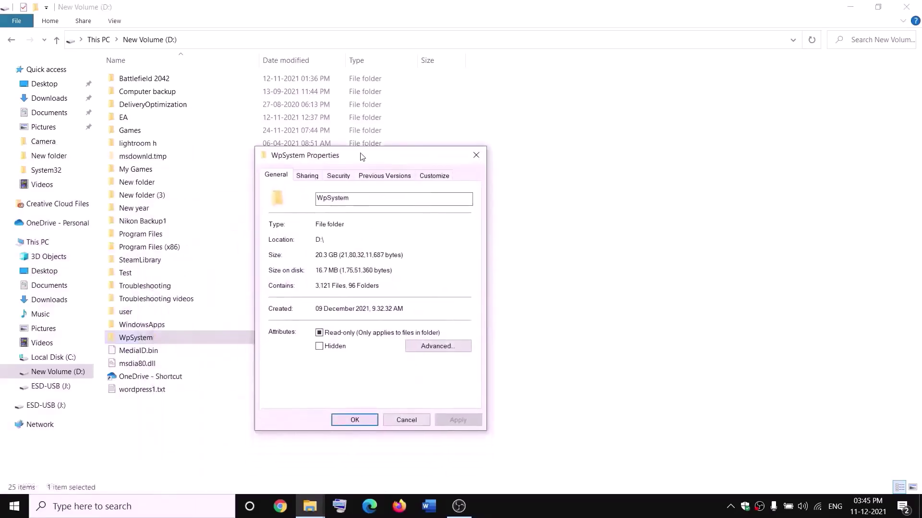
pyautogui.click(339, 175)
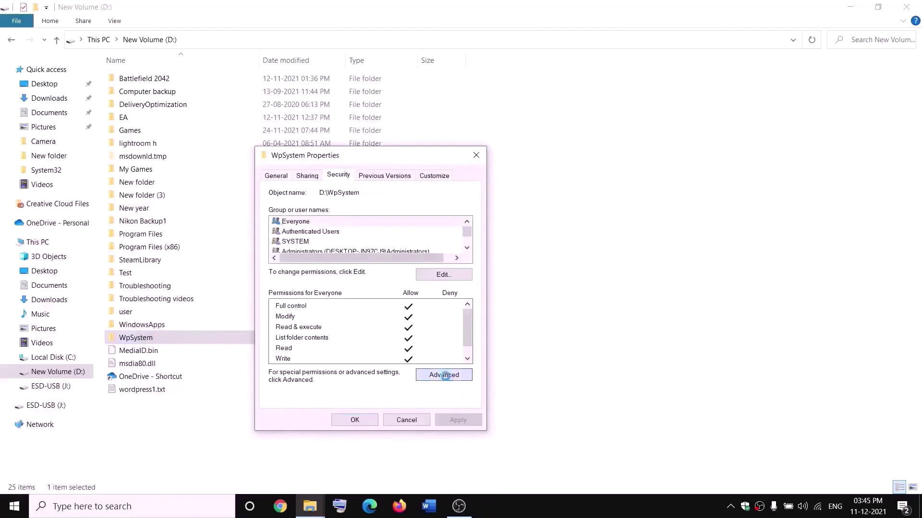
pyautogui.click(444, 375)
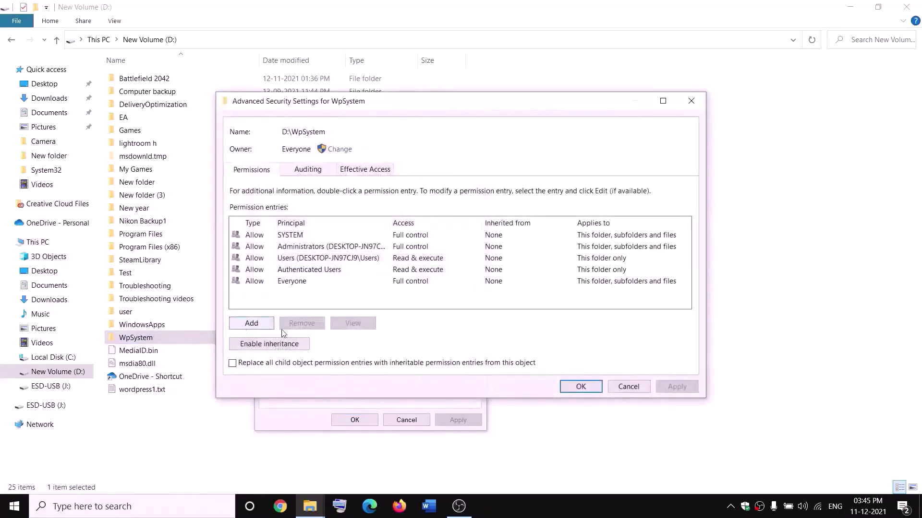
# Step: Add a permission entry for the WpSystem folder with "everyone" as the principal, checking the entered name
pyautogui.click(252, 323)
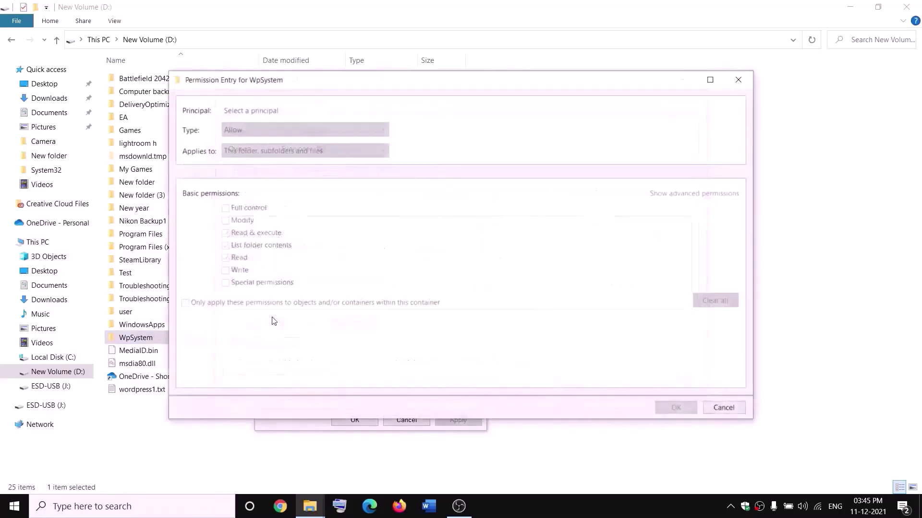
pyautogui.click(251, 111)
pyautogui.write('everyon')
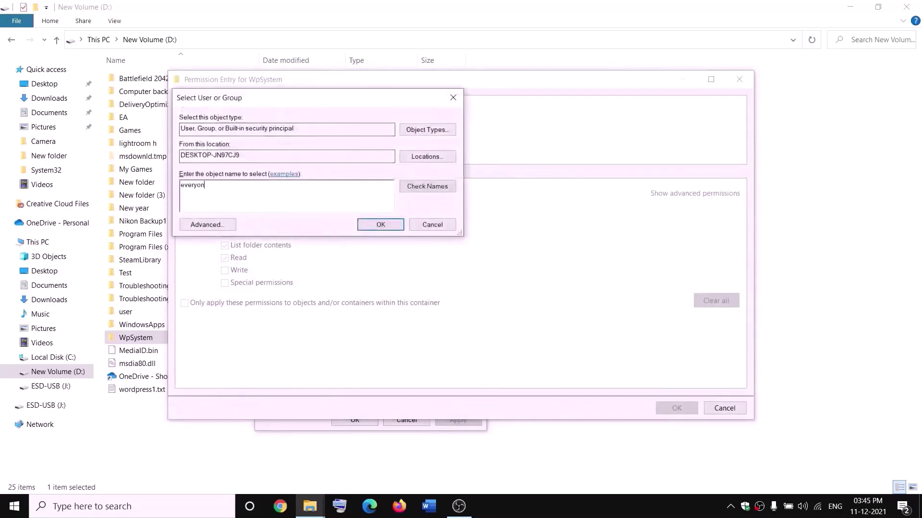
pyautogui.write('e')
pyautogui.click(425, 188)
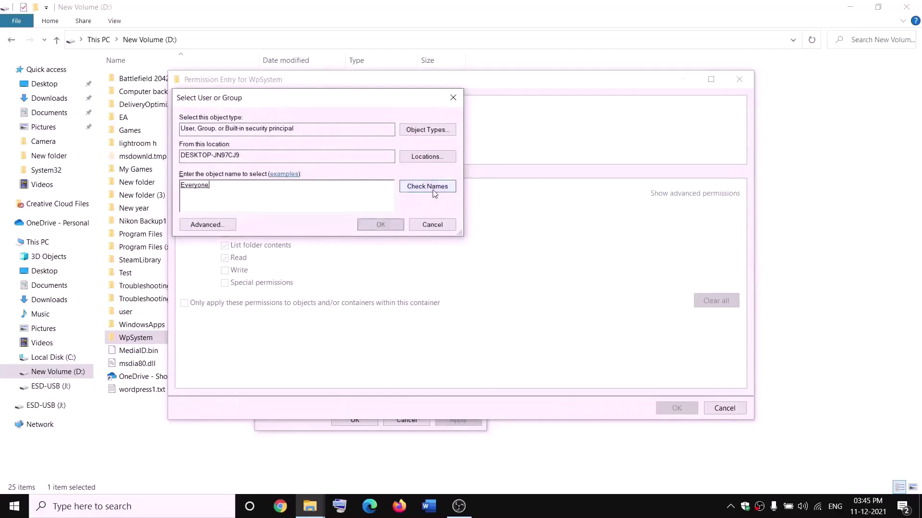
pyautogui.click(382, 225)
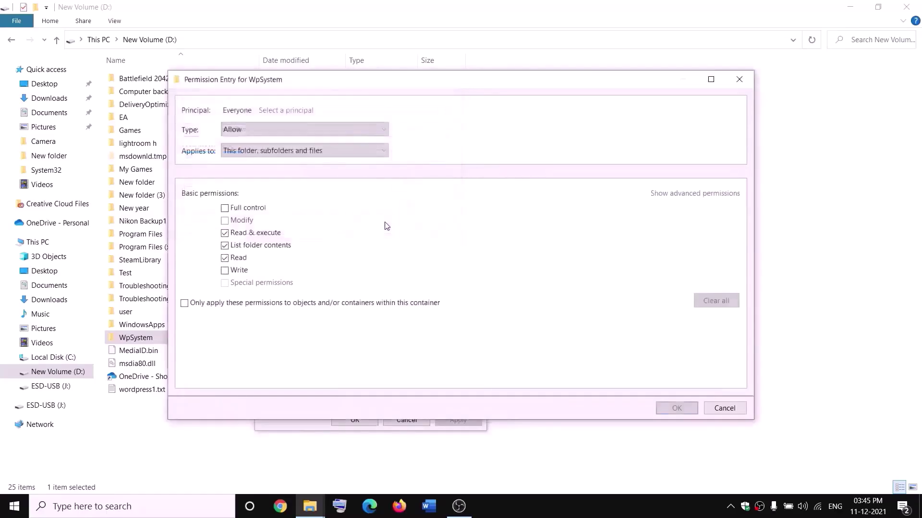
# Step: Grant Everyone full control in the new permission entry, apply it, and close the WpSystem security settings and properties
pyautogui.click(225, 209)
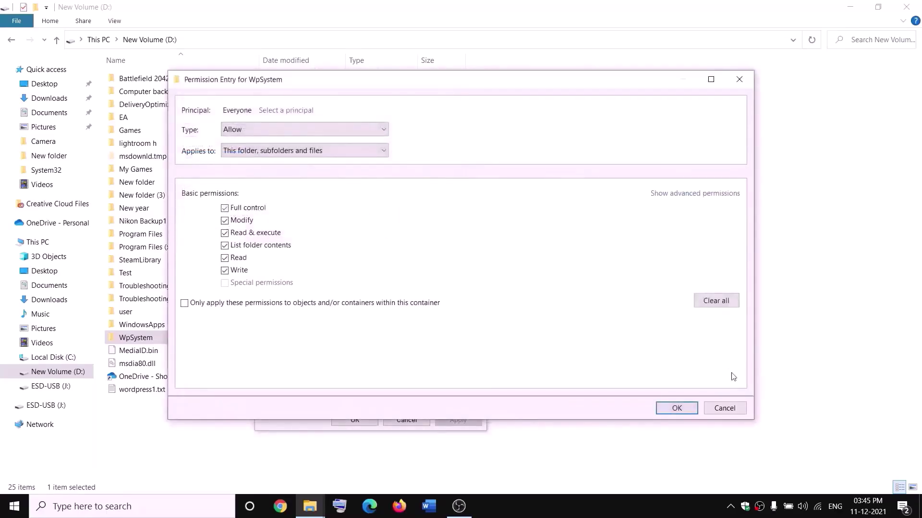
pyautogui.click(677, 408)
pyautogui.click(675, 387)
pyautogui.click(581, 387)
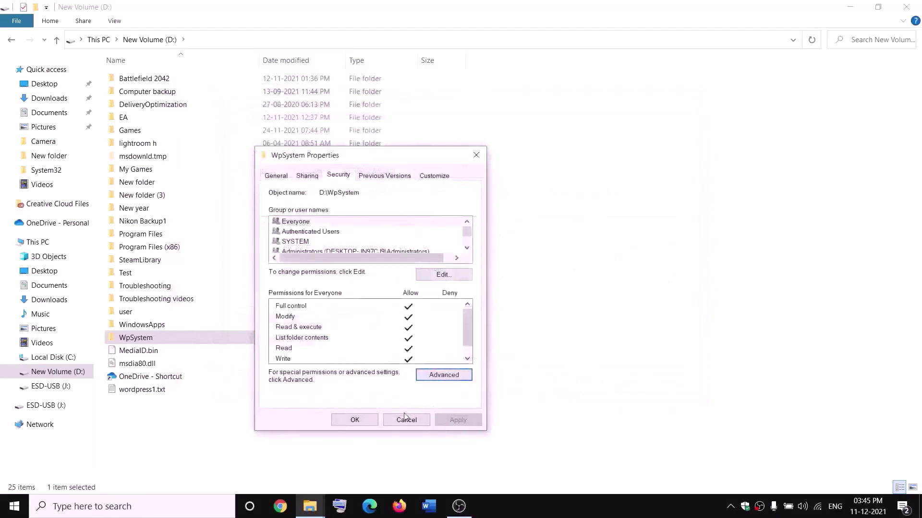
pyautogui.click(367, 422)
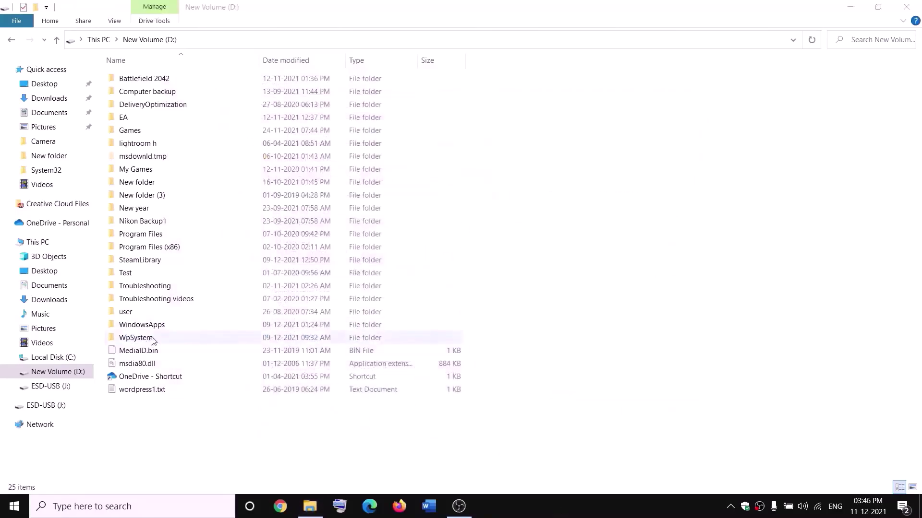
# Step: Rename the WpSystem folder on the D: drive as WpSystem.old
pyautogui.rightClick(152, 339)
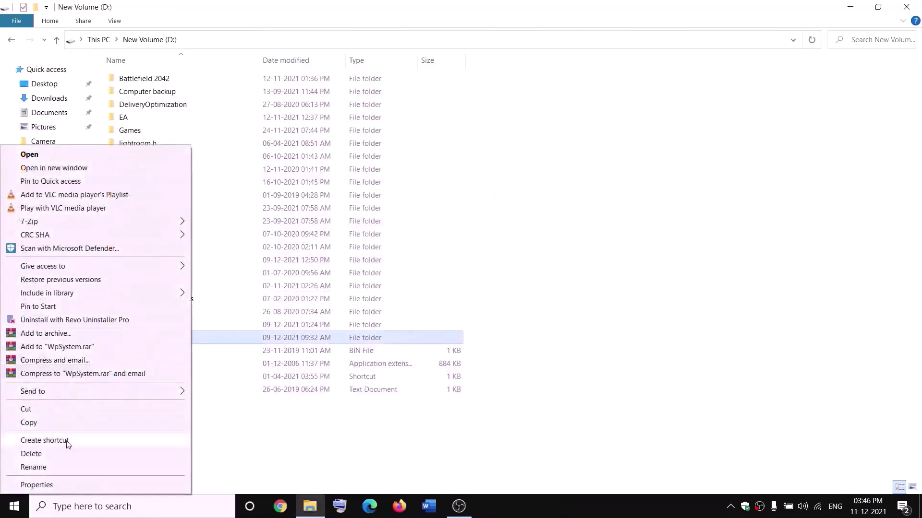
pyautogui.click(38, 468)
pyautogui.press('End')
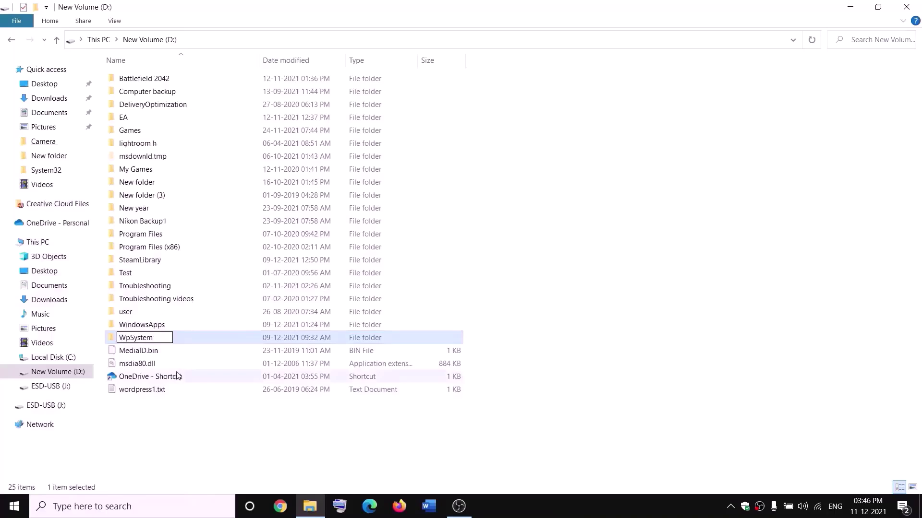
pyautogui.write('.old')
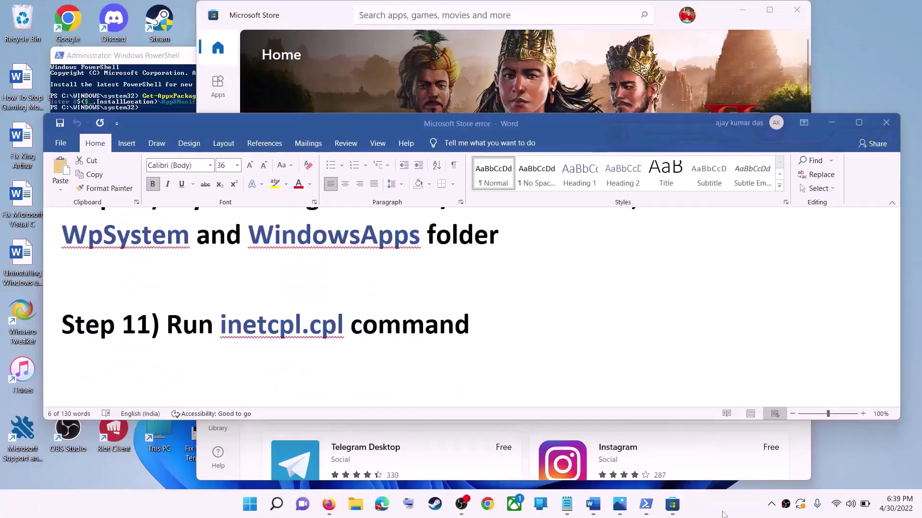
# Step: Highlight the Step 11 instruction in the Word document, then search Windows for inetcpl.cpl and open that control panel item
pyautogui.moveTo(187, 330); pyautogui.dragTo(422, 328)
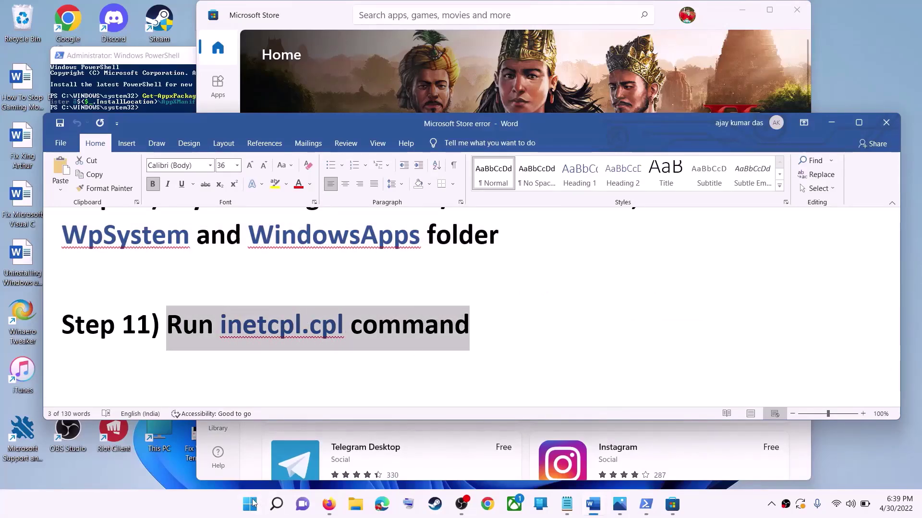
pyautogui.click(251, 505)
pyautogui.write('i')
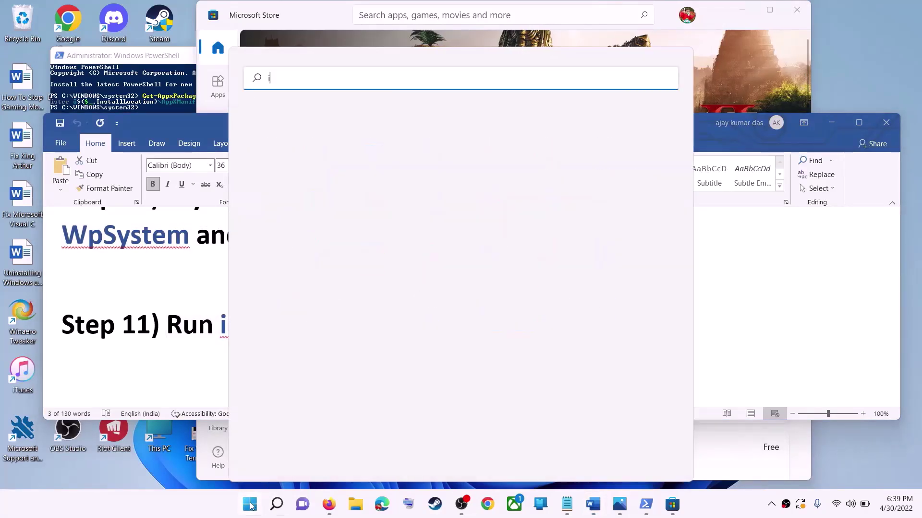
pyautogui.write('netc')
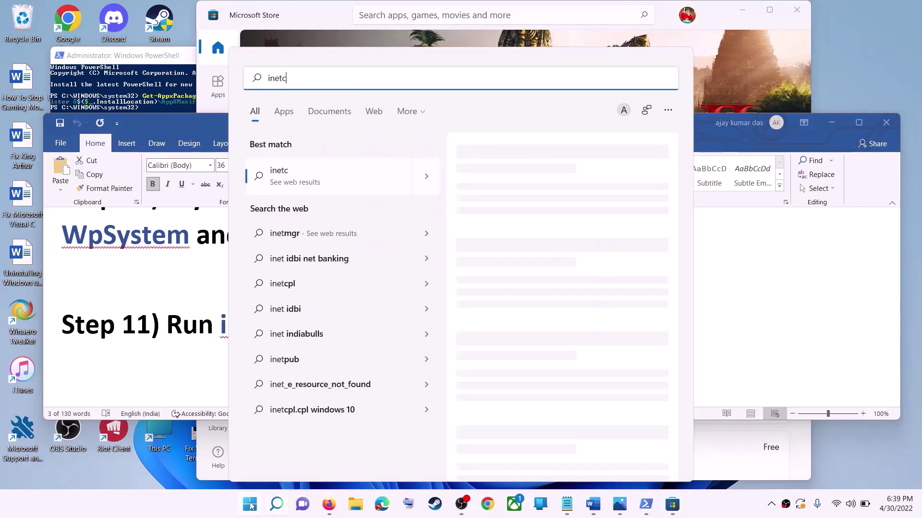
pyautogui.write('pl.cpl')
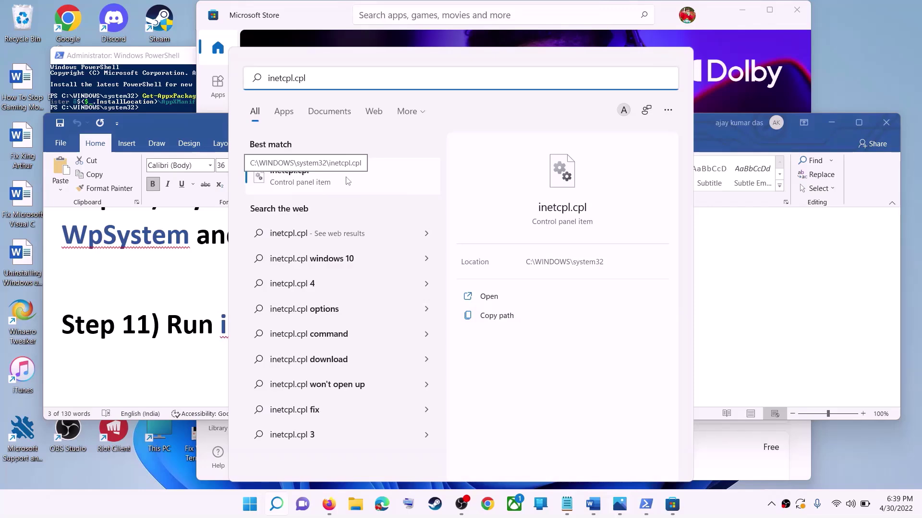
pyautogui.click(348, 181)
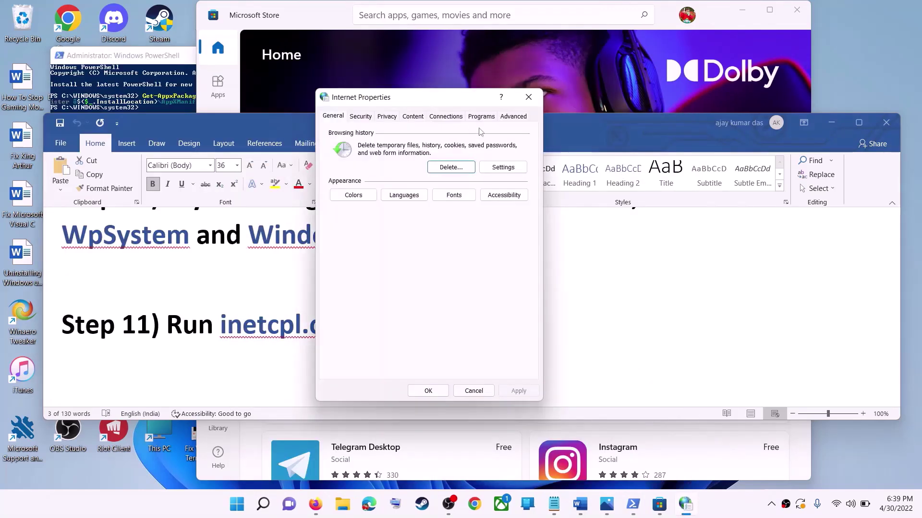
# Step: Review the TLS options in the advanced Internet Properties settings and close the dialog without applying changes
pyautogui.click(512, 117)
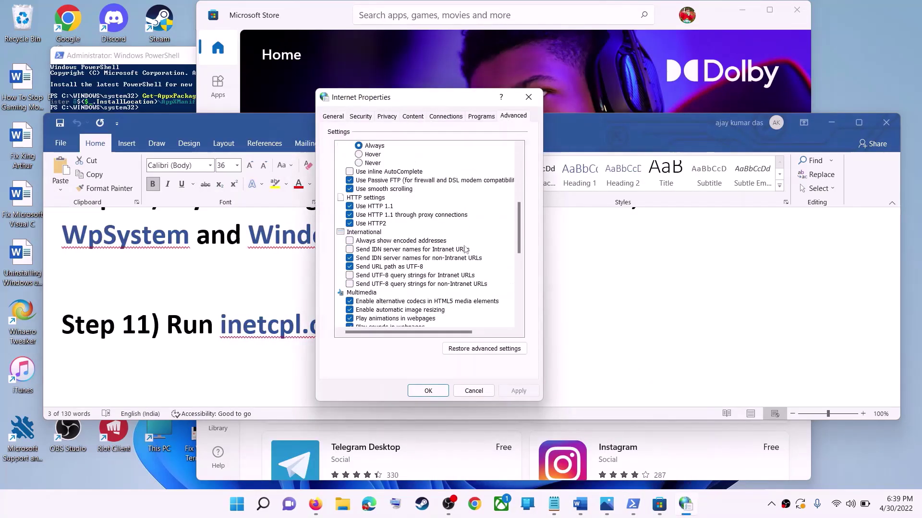
pyautogui.scroll(-15, 491, 202)
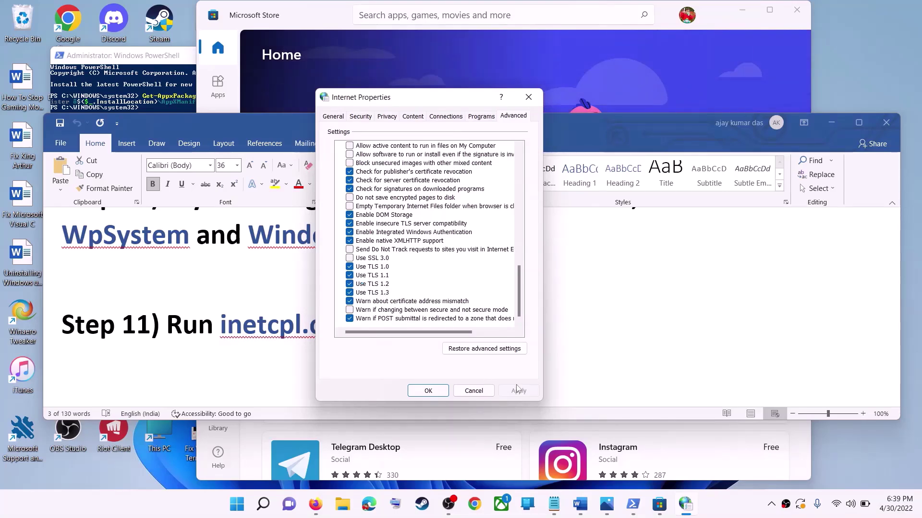
pyautogui.click(461, 393)
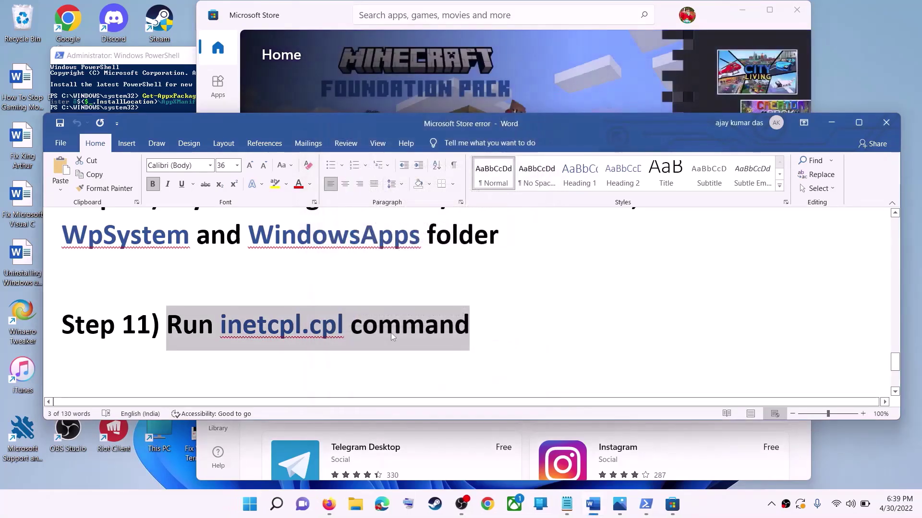
# Step: Read Step 12 in the Word document about updating Windows with the media creation tool, highlighting its text and Windows 10 and 11 download links
pyautogui.click(316, 302)
pyautogui.scroll(-3, 317, 301)
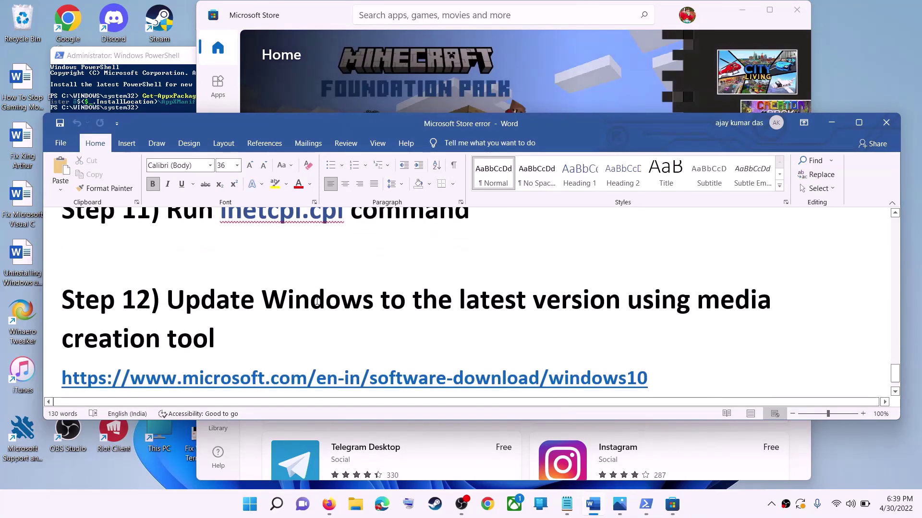
pyautogui.moveTo(176, 271); pyautogui.dragTo(636, 301)
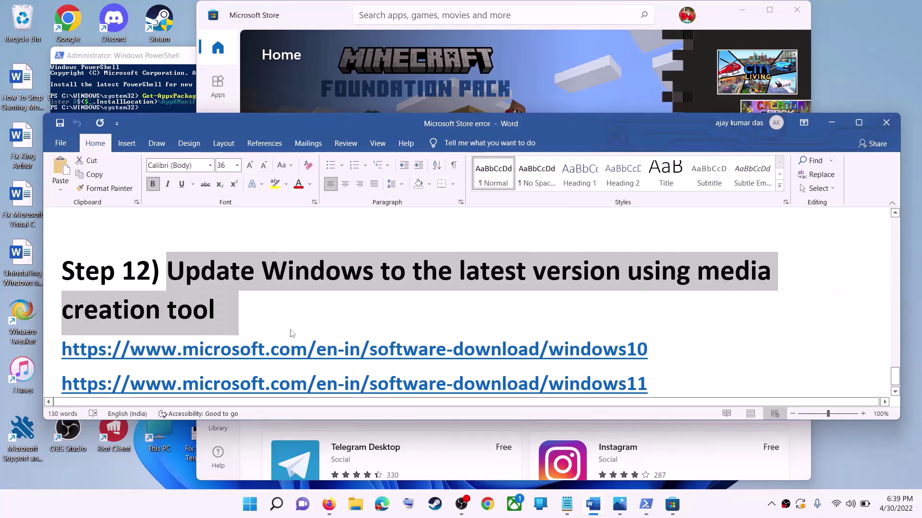
pyautogui.click(218, 310)
pyautogui.scroll(-1, 270, 311)
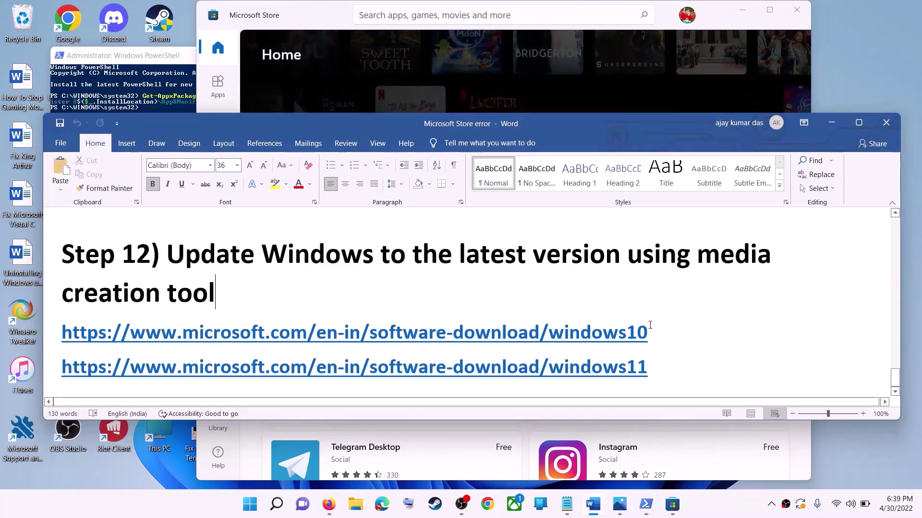
pyautogui.tripleClick(667, 331)
pyautogui.tripleClick(671, 368)
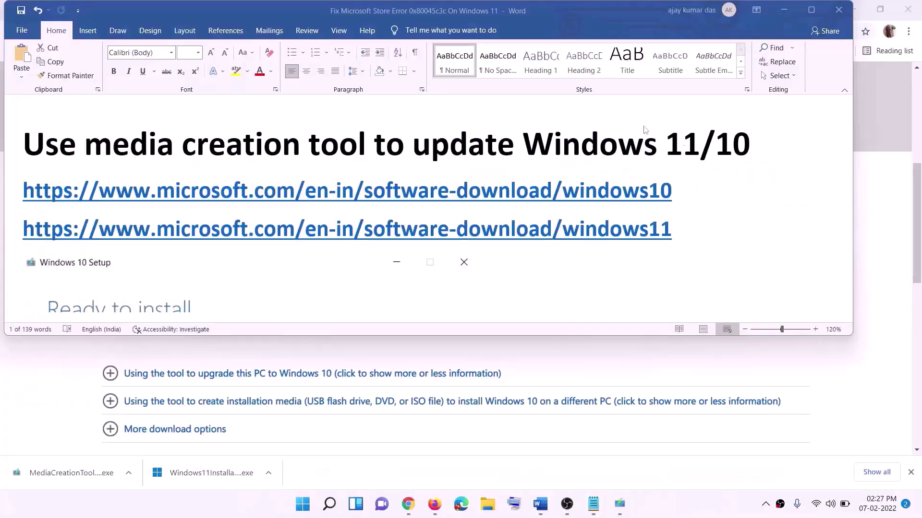
# Step: Highlight the Windows 10 and Windows 11 links under "Use media creation tool to update Windows 11/10"
pyautogui.tripleClick(664, 247)
pyautogui.tripleClick(684, 189)
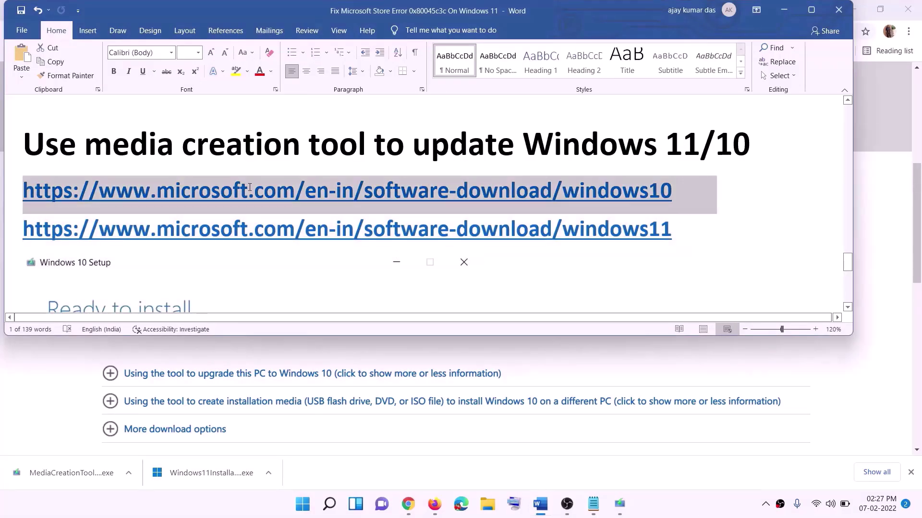
pyautogui.tripleClick(685, 231)
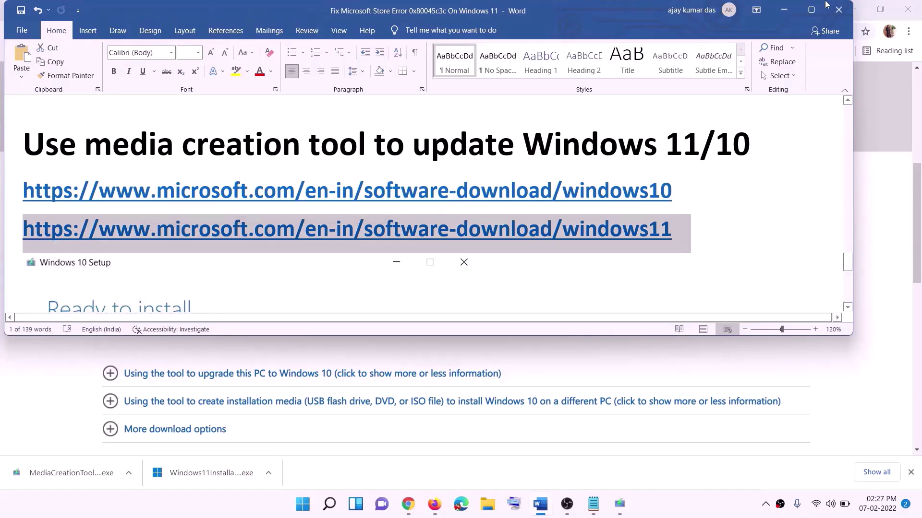
# Step: Minimize the Word document and find the media creation tool download section on the Download Windows 10 page in Chrome
pyautogui.click(783, 9)
pyautogui.scroll(6, 382, 210)
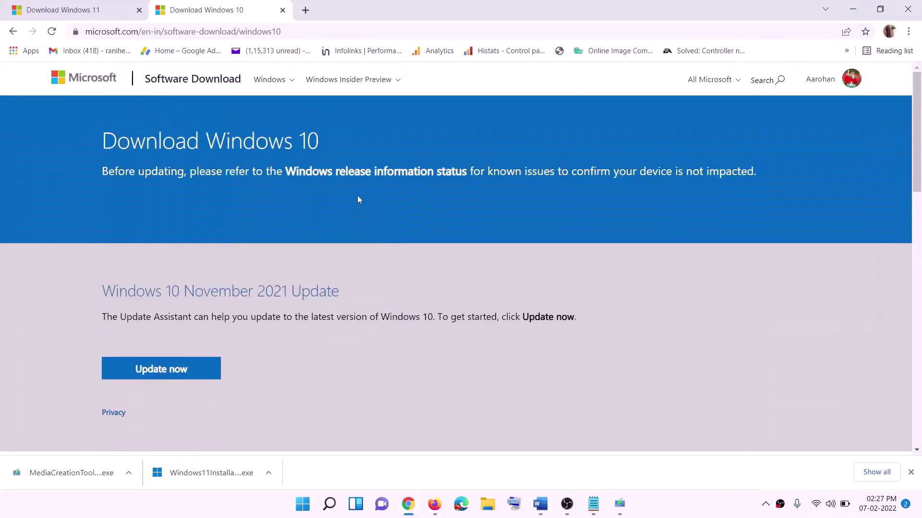
pyautogui.scroll(-5, 309, 265)
pyautogui.moveTo(110, 288); pyautogui.dragTo(206, 288)
pyautogui.scroll(-3, 308, 268)
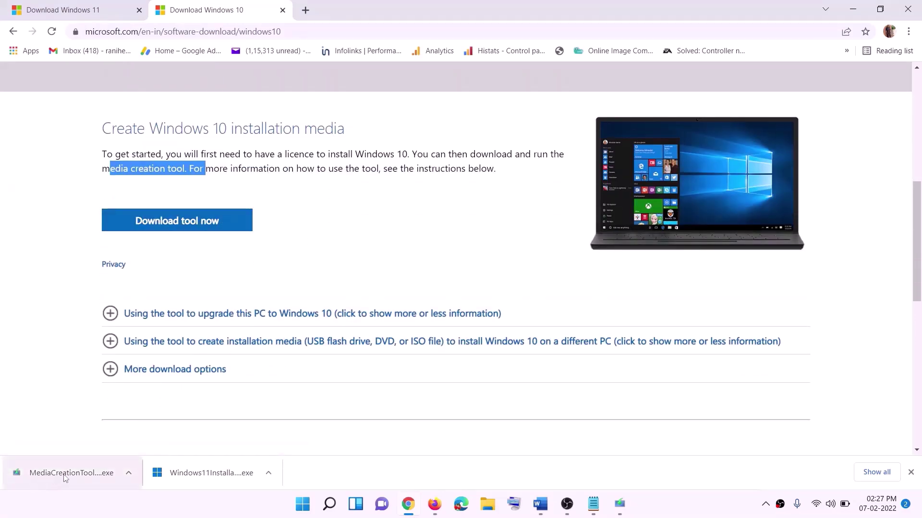
# Step: Switch to Windows 10 Setup, accept the license terms, and continue with "Upgrade this PC now"
pyautogui.click(627, 511)
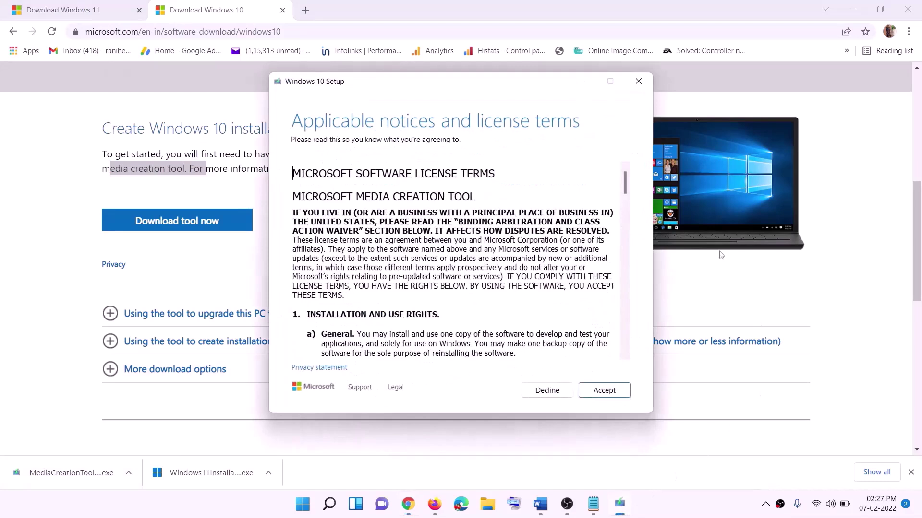
pyautogui.click(599, 395)
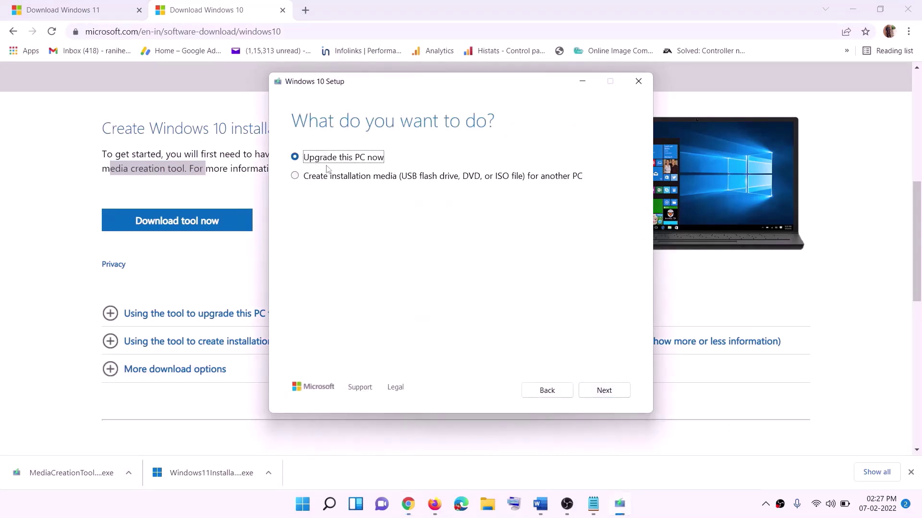
pyautogui.click(604, 392)
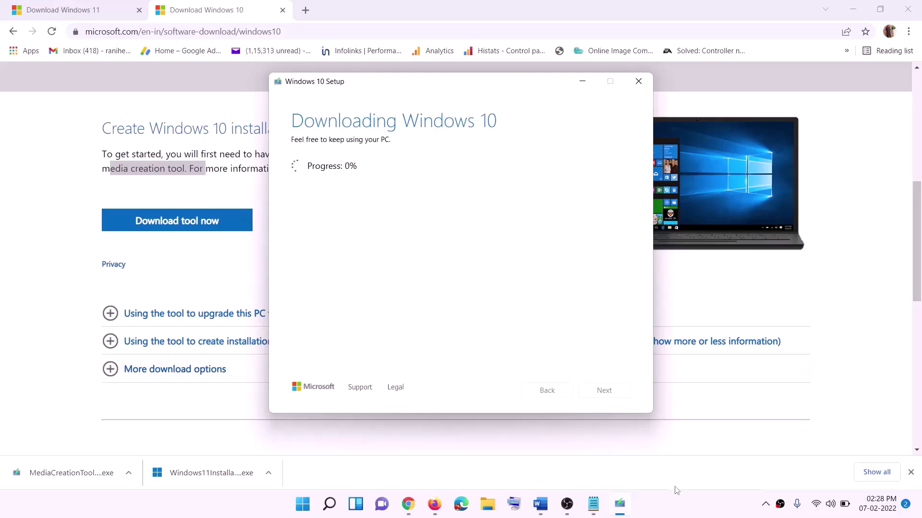
# Step: Switch to the Word document, maximize it, and review the Windows 10 Setup "Ready to install" screenshot
pyautogui.click(680, 514)
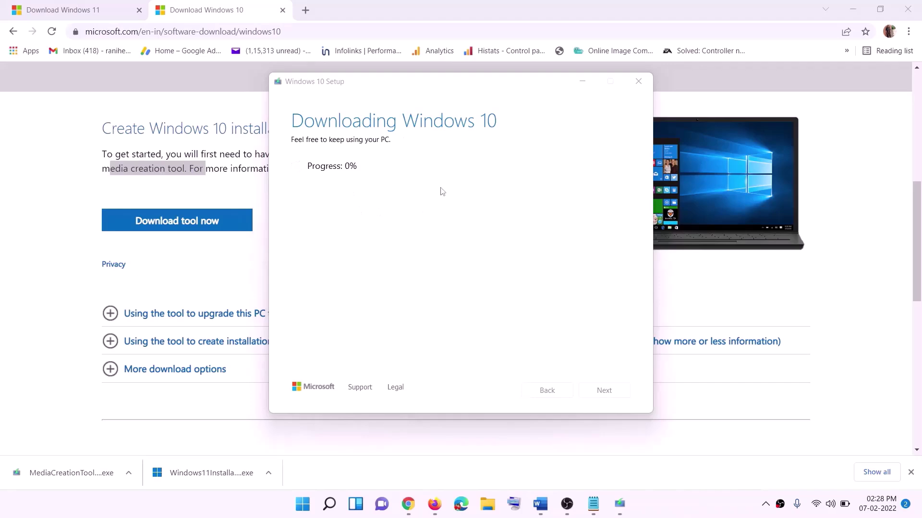
pyautogui.click(549, 507)
pyautogui.scroll(-1, 100, 234)
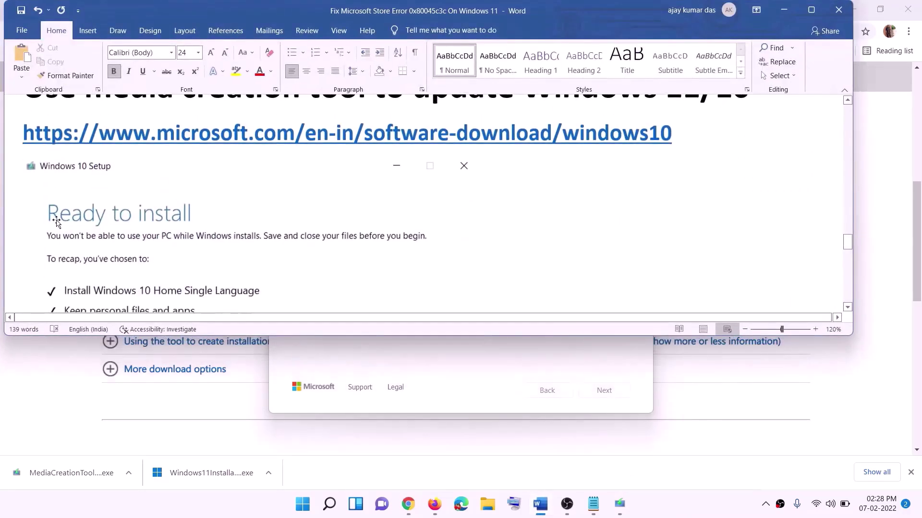
pyautogui.click(811, 10)
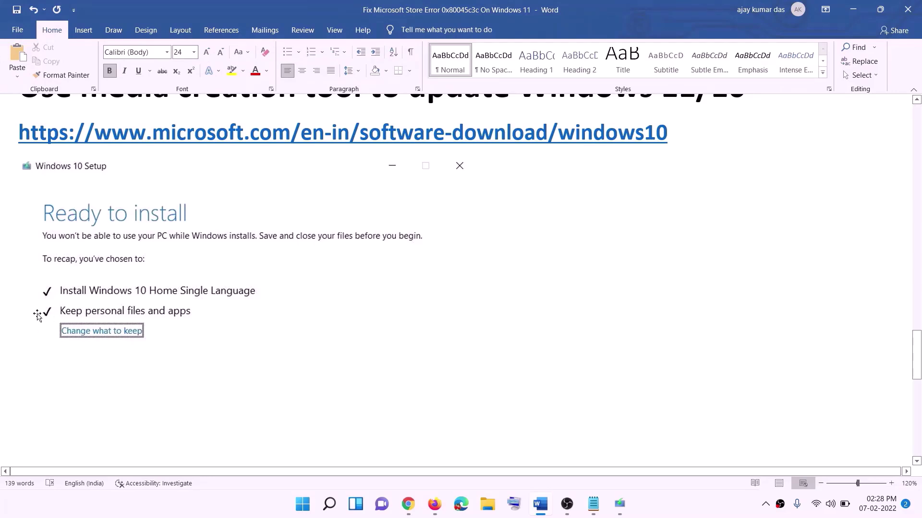
pyautogui.scroll(-3, 432, 331)
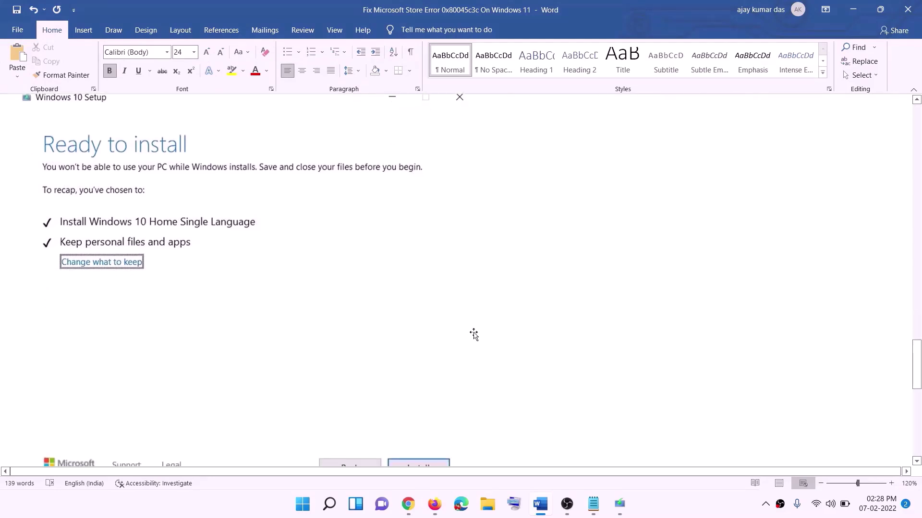
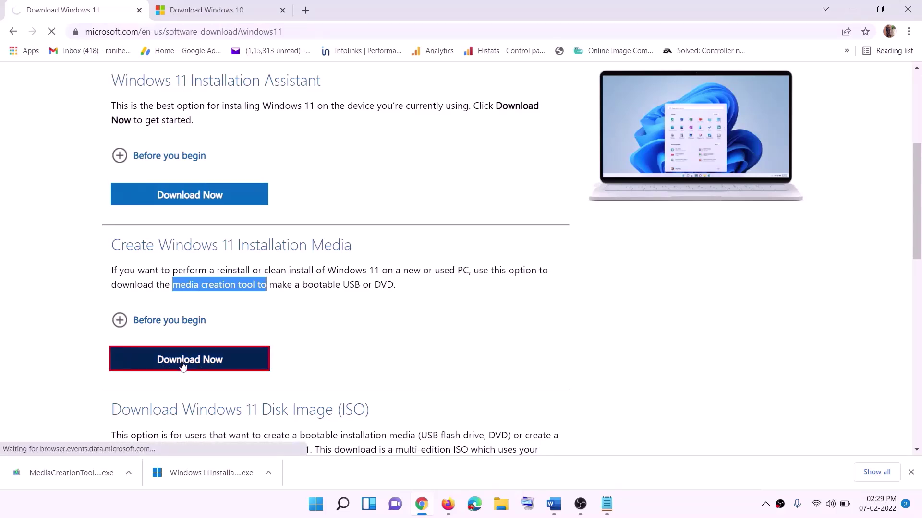
# Step: Run the downloaded Windows 11 media creation tool, allow its changes, accept the license terms, and keep the recommended language and edition
pyautogui.click(39, 480)
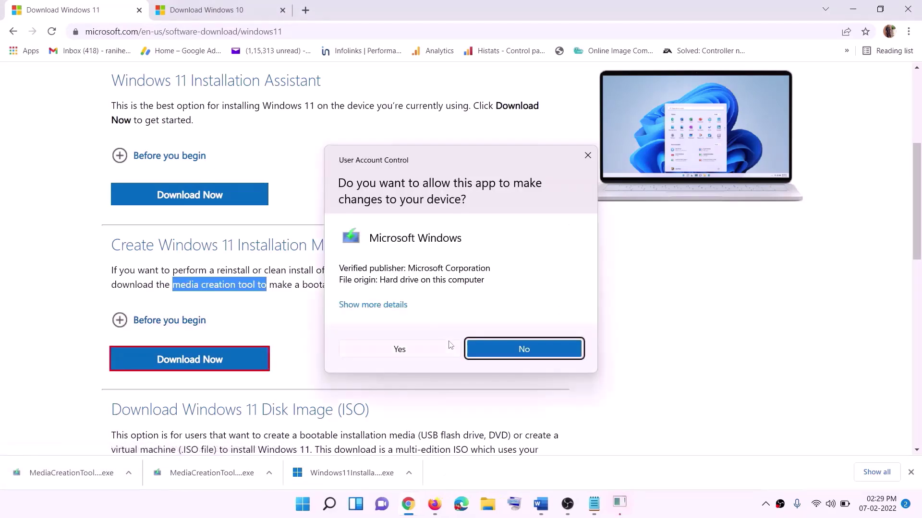
pyautogui.click(400, 355)
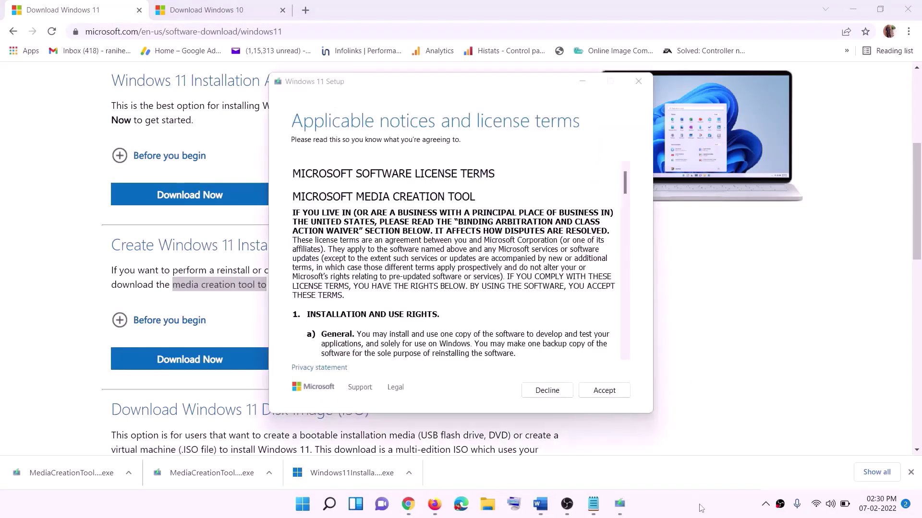
pyautogui.click(604, 390)
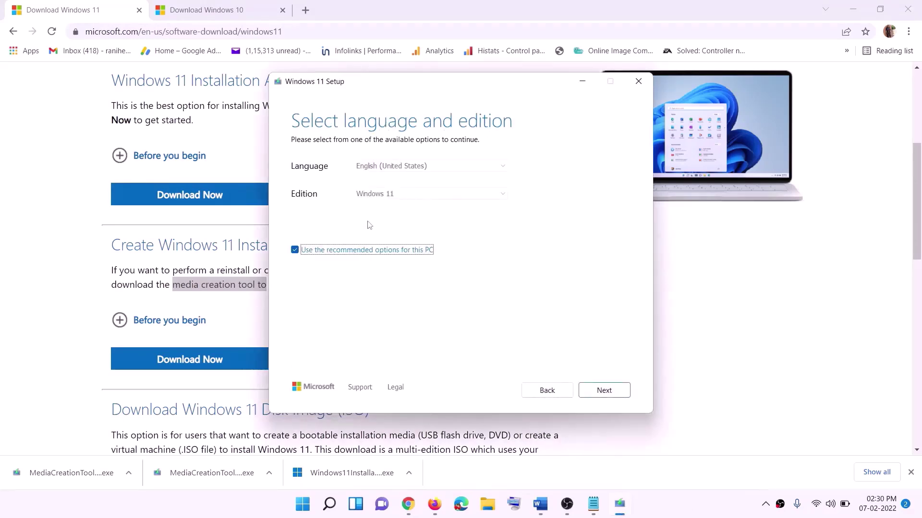
pyautogui.click(603, 391)
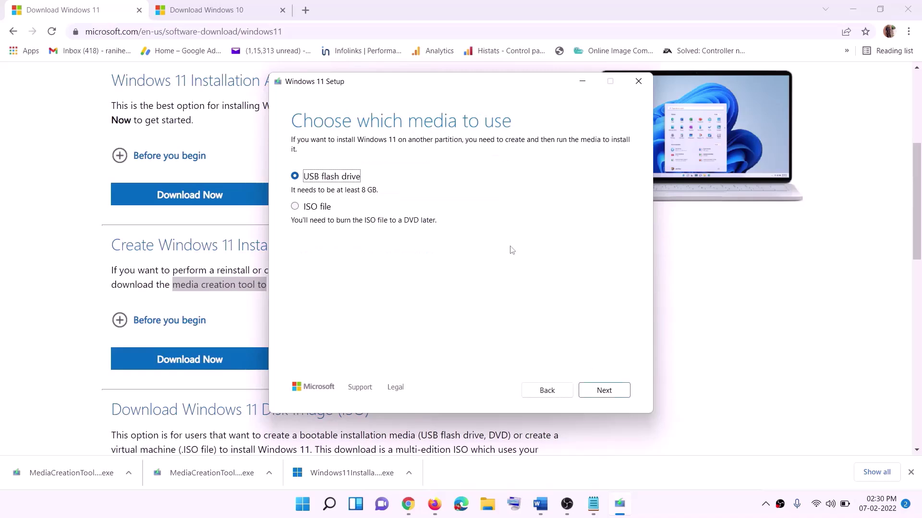
# Step: Choose ISO file as the media and save it to the Desktop as Windows
pyautogui.click(329, 207)
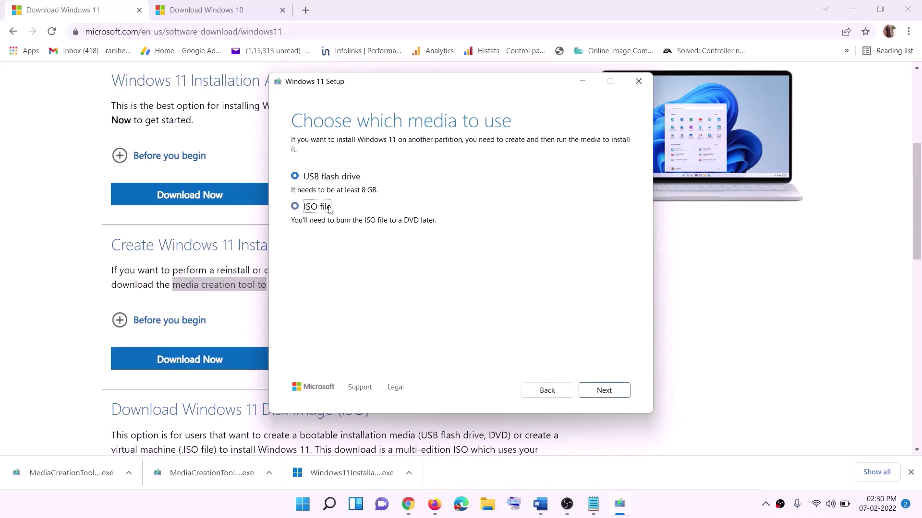
pyautogui.click(609, 390)
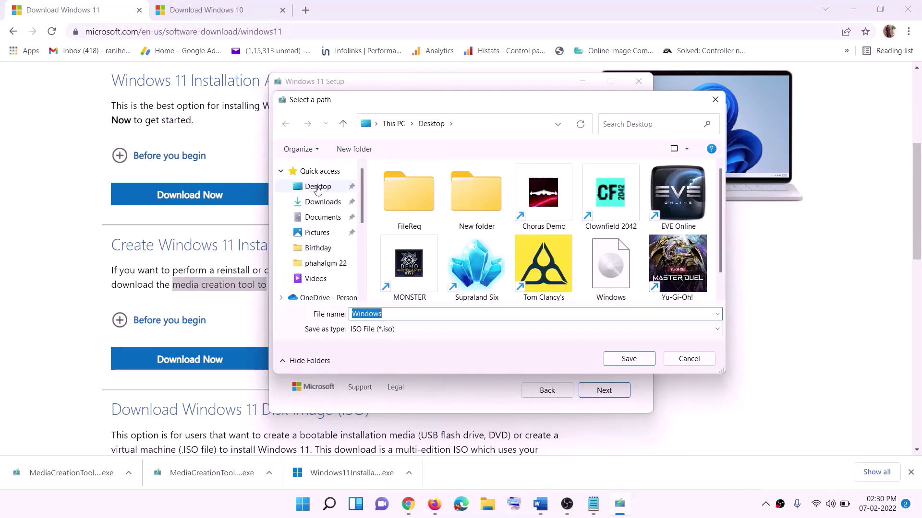
pyautogui.click(306, 188)
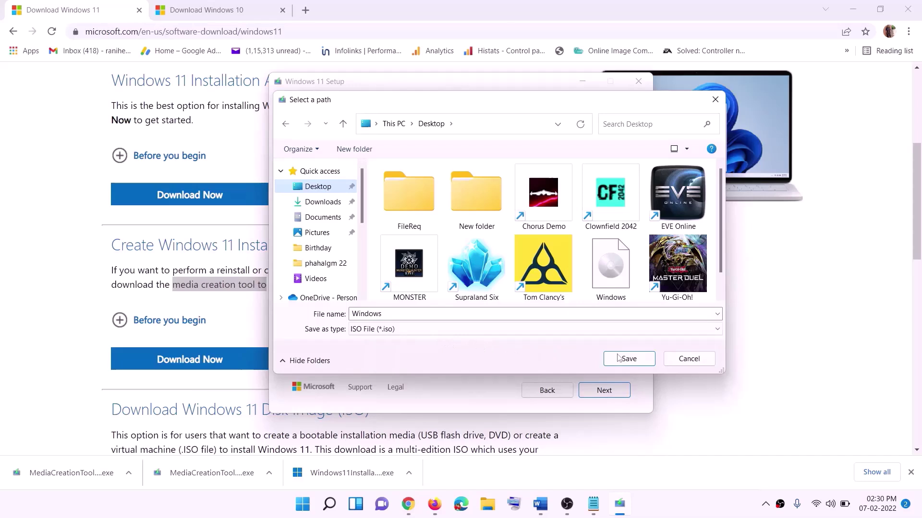
pyautogui.click(632, 360)
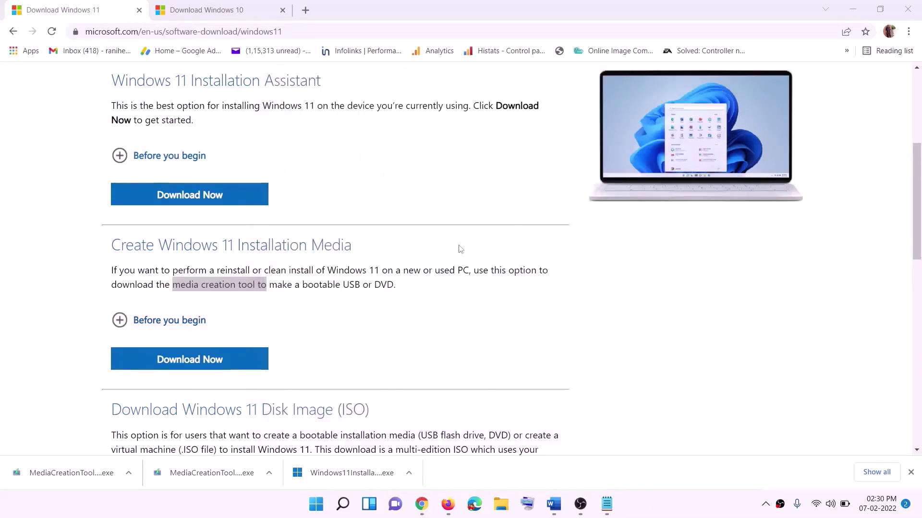
# Step: Show the desktop, move the Windows ISO file beside the Tom Clancy's Rainbow Six shortcut, and open it as a drive
pyautogui.press('super+d')
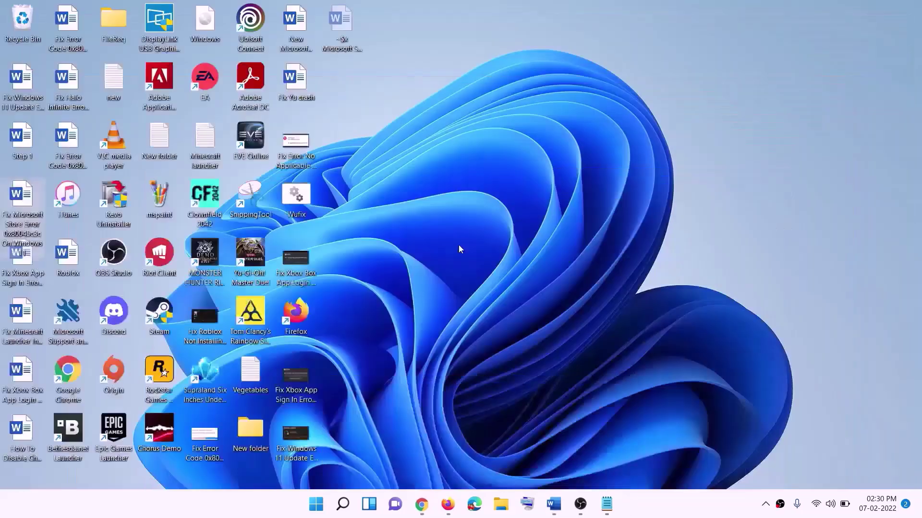
pyautogui.moveTo(217, 21); pyautogui.dragTo(366, 282)
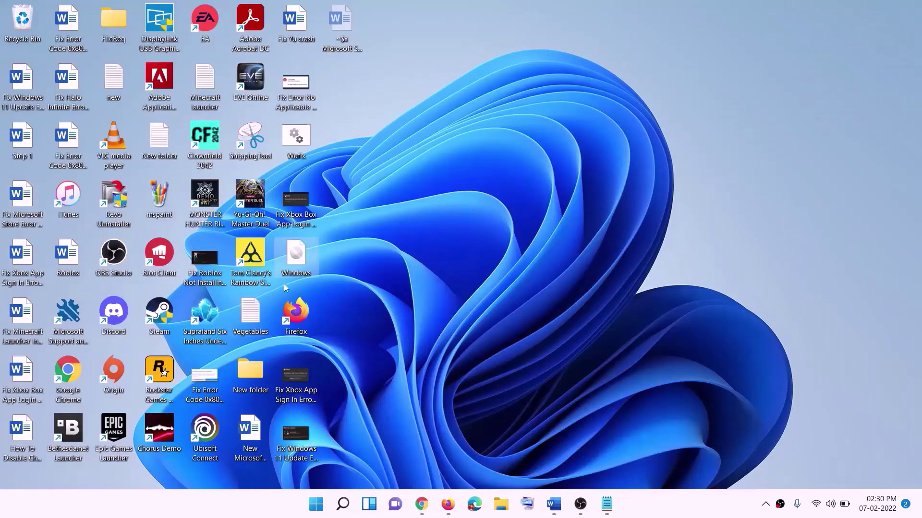
pyautogui.doubleClick(296, 259)
# Step: Run setup from the mounted ESD-ISO drive, allow its changes, and continue past the Install Windows 11 page
pyautogui.click(291, 335)
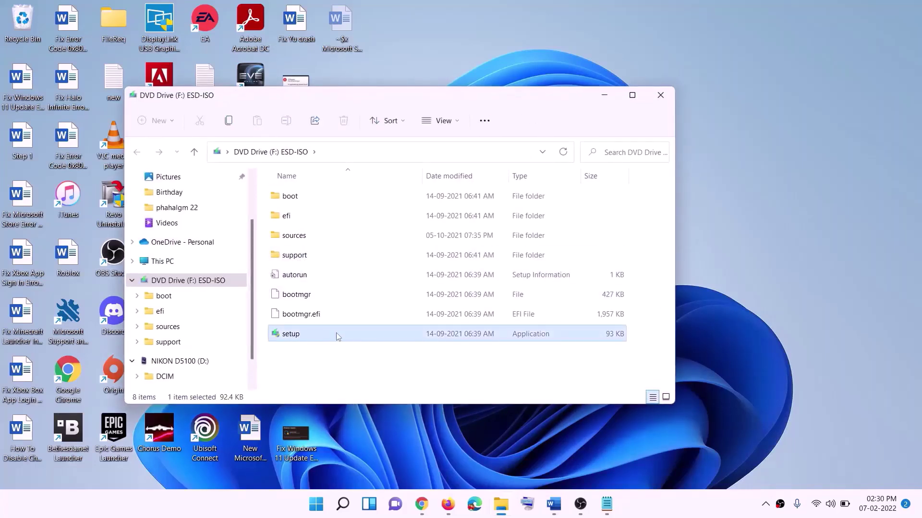
pyautogui.doubleClick(315, 333)
pyautogui.click(370, 377)
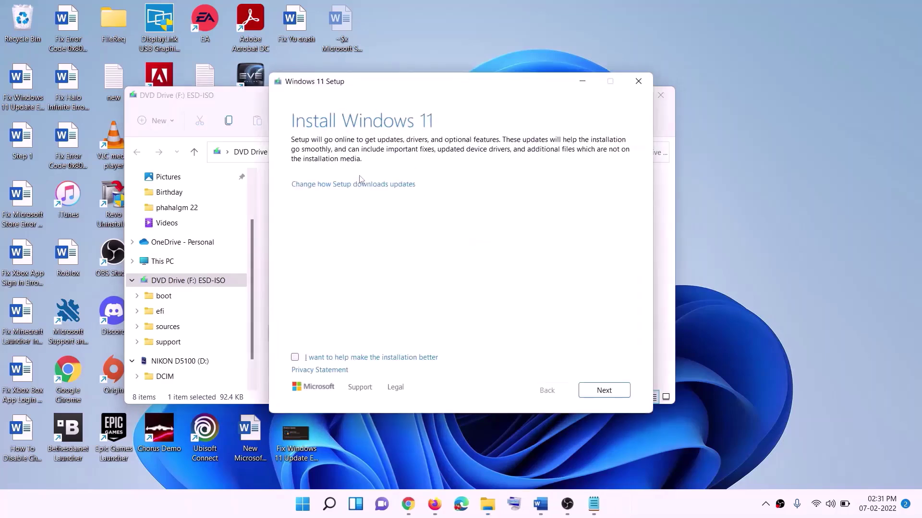
pyautogui.click(604, 390)
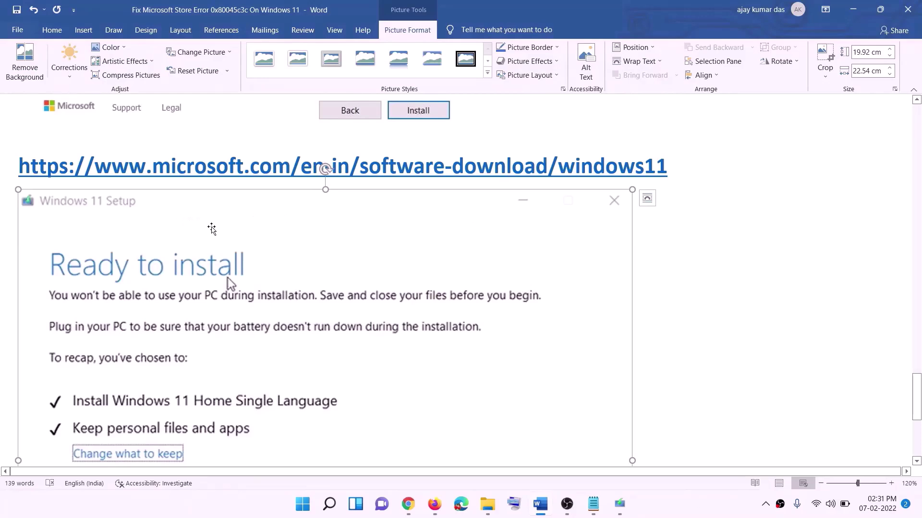
# Step: Review the Windows 11 Setup "Ready to install" screenshot in the Word document, including the option to keep personal files and apps
pyautogui.scroll(-3, 213, 226)
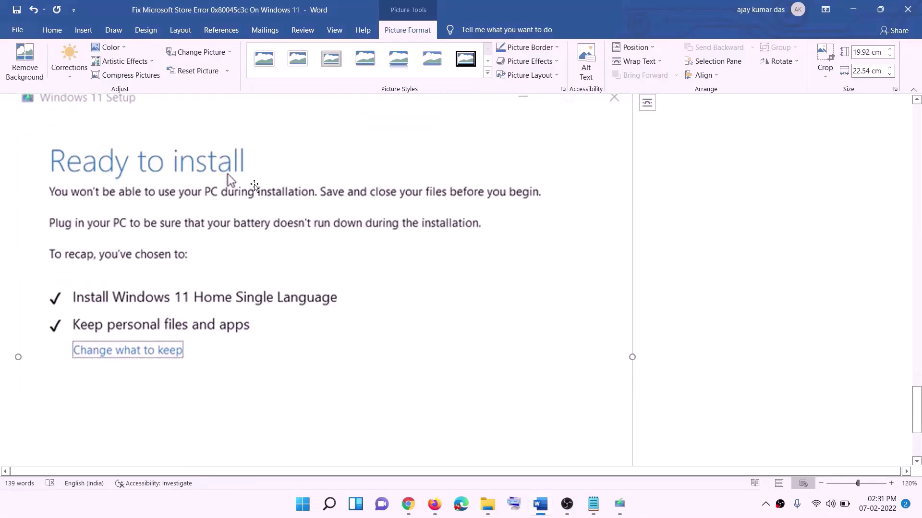
pyautogui.scroll(-1, 221, 174)
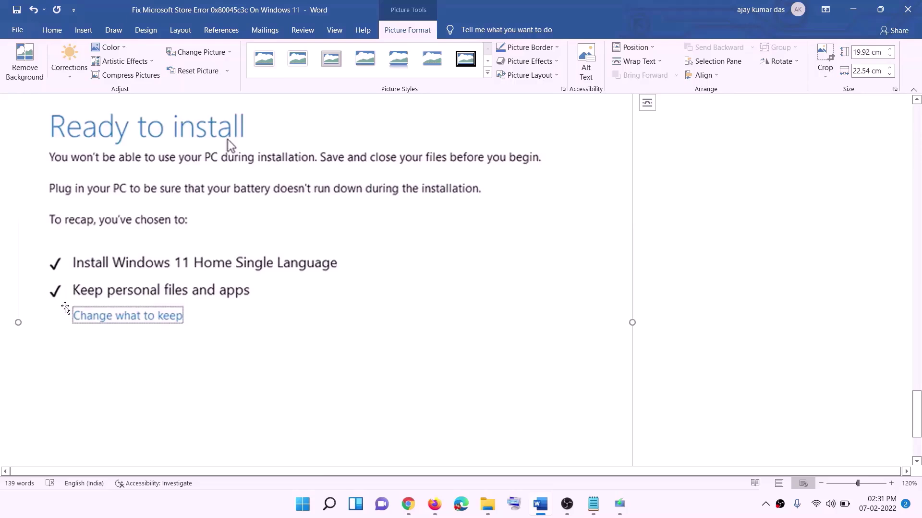
pyautogui.scroll(-1, 345, 301)
pyautogui.scroll(-2, 345, 301)
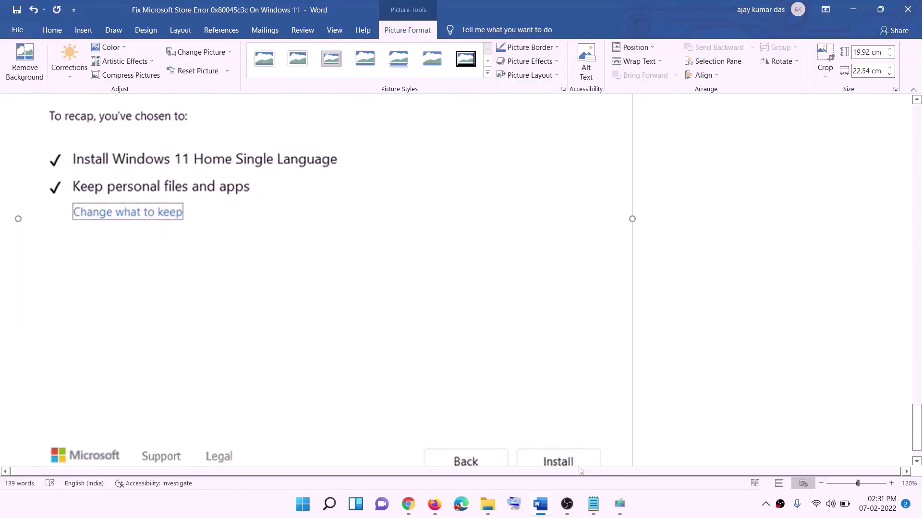
pyautogui.scroll(5, 508, 343)
pyautogui.scroll(1, 490, 358)
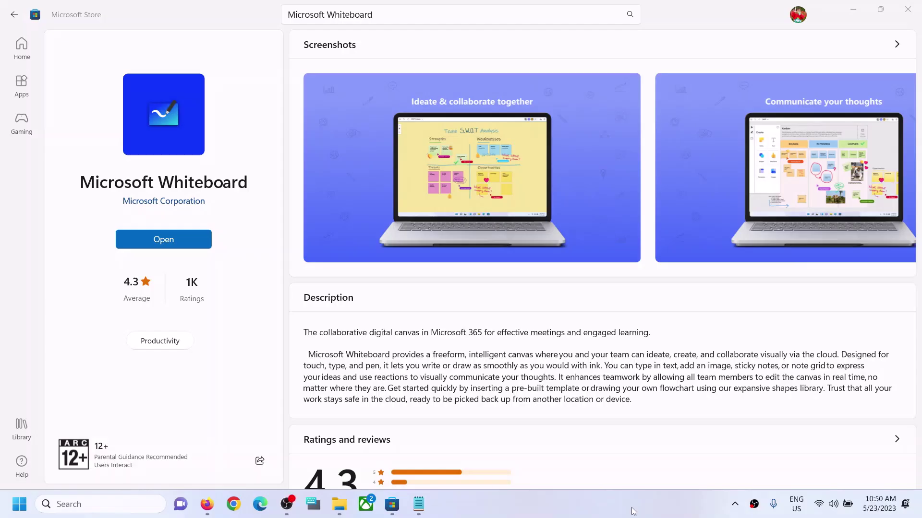
# Step: Open the Microsoft Whiteboard app from its Microsoft Store page
pyautogui.click(158, 240)
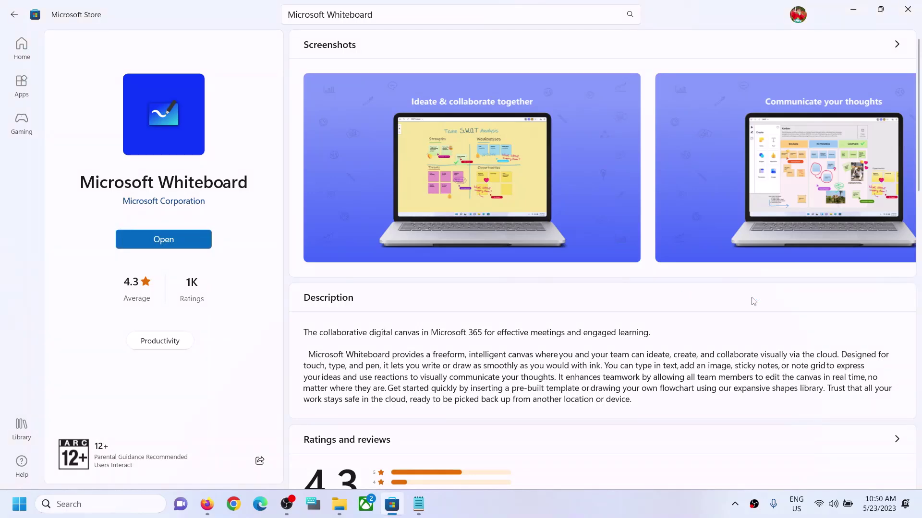